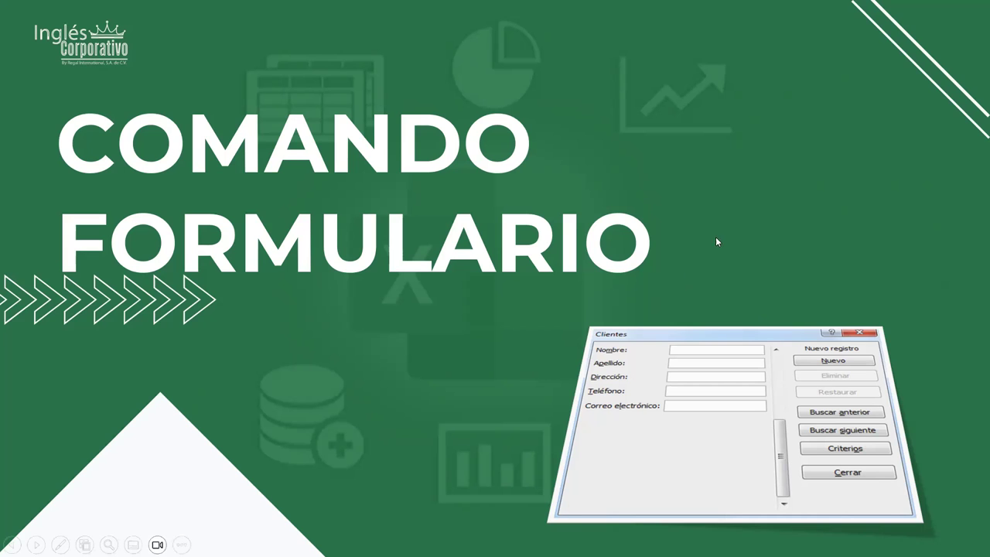
- Advance the slideshow to the 'Agregar, modificar, buscar y eliminar filas mediante un formulario de datos' slide
click(690, 228)
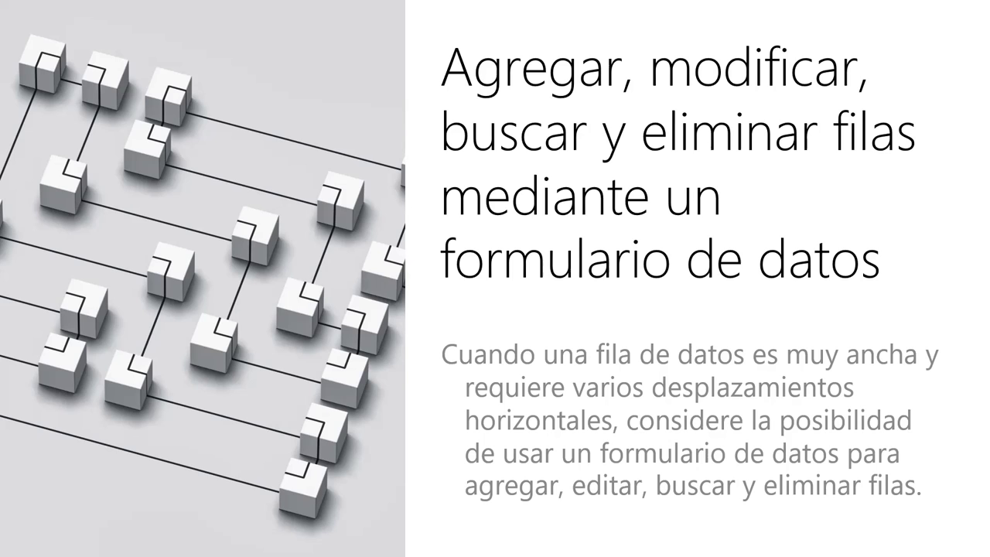
- Move past the COMANDO FORMULARIO title slide to the 'Use un formulario de datos…' text slide
click(668, 290)
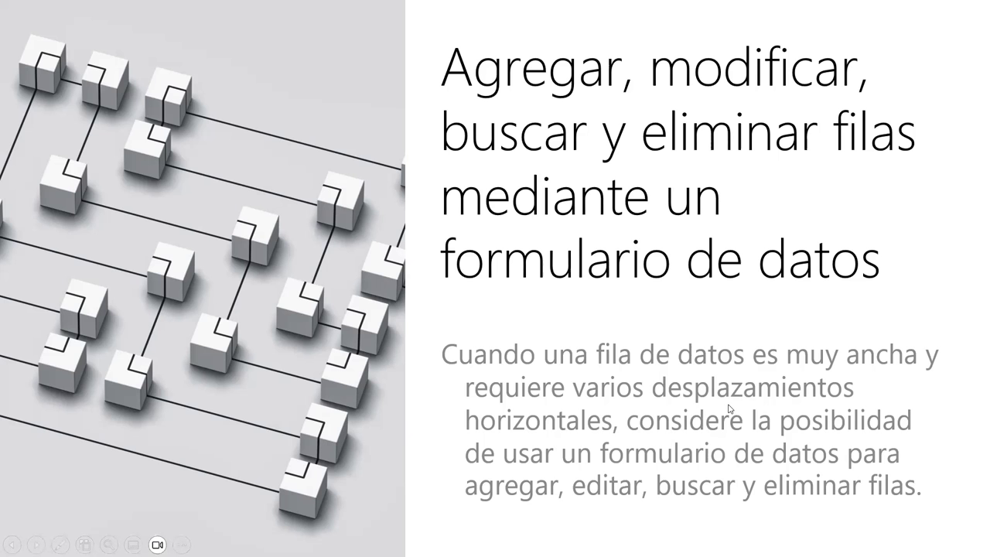
click(727, 407)
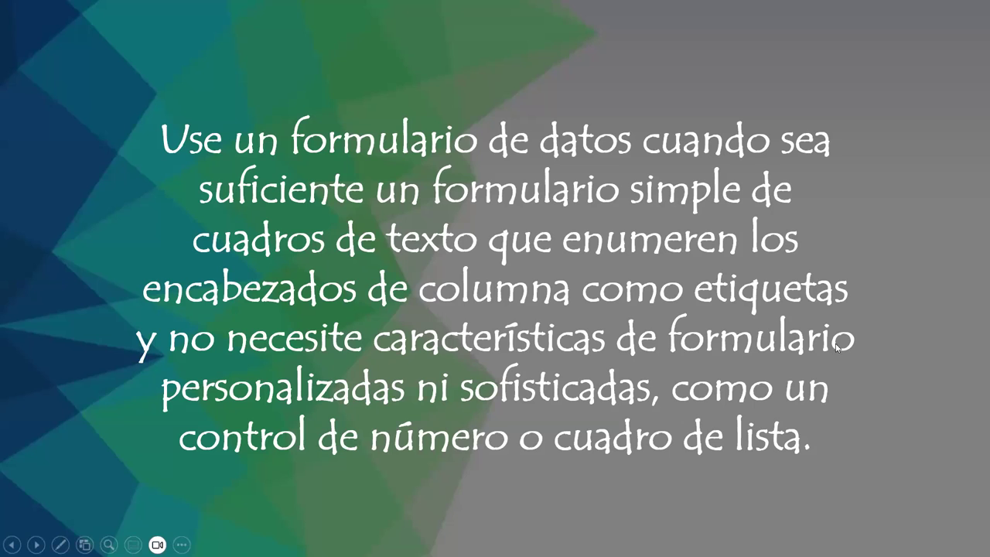
- Advance to the slide picturing the Clientes data form with the LINO-Delicateses record
click(654, 268)
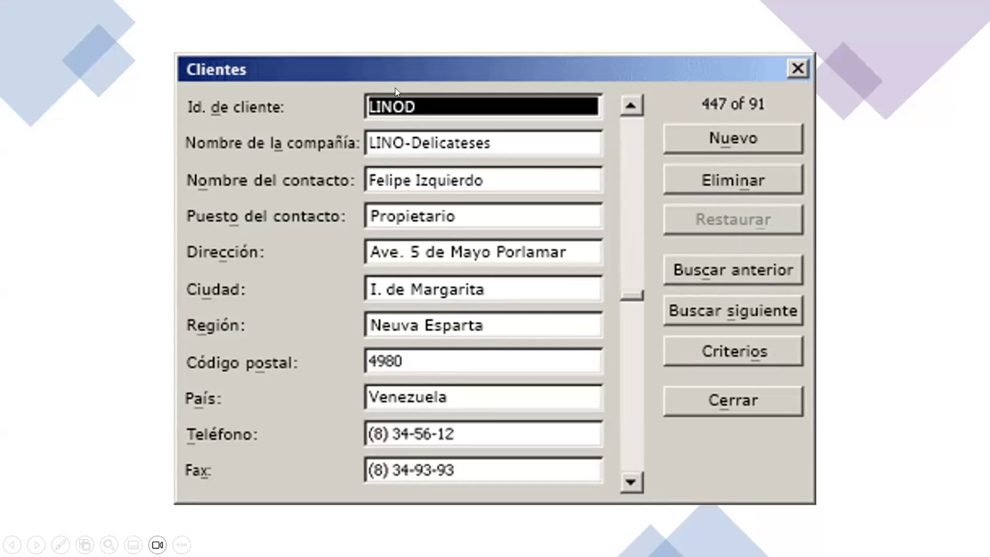
- Switch between the Clientes form slide and the Excel data form slide, ending on the latter
click(585, 262)
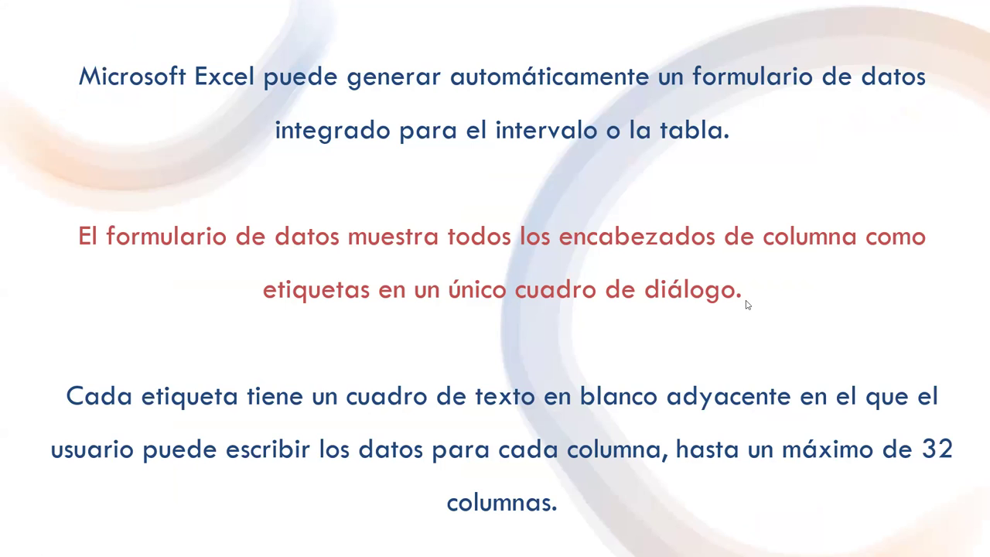
click(747, 305)
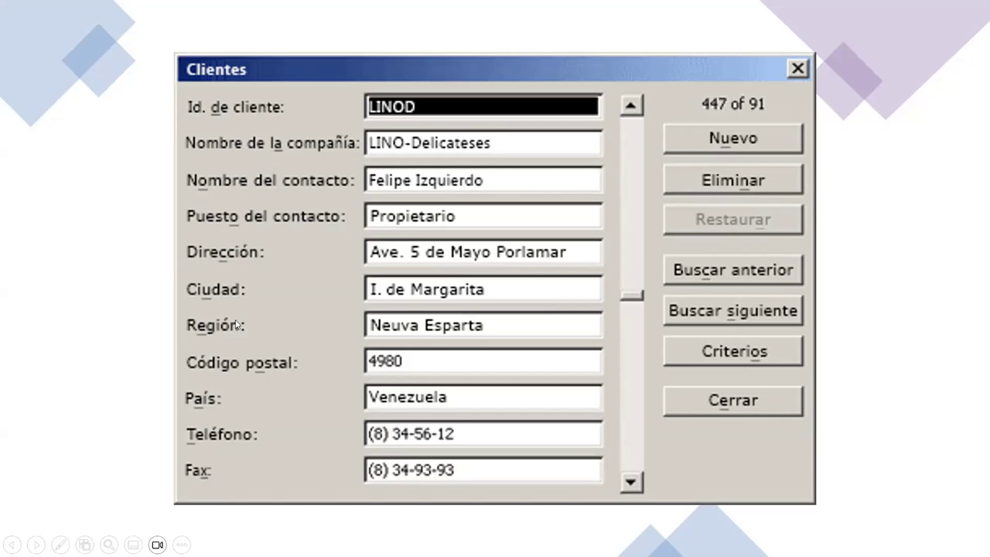
click(249, 377)
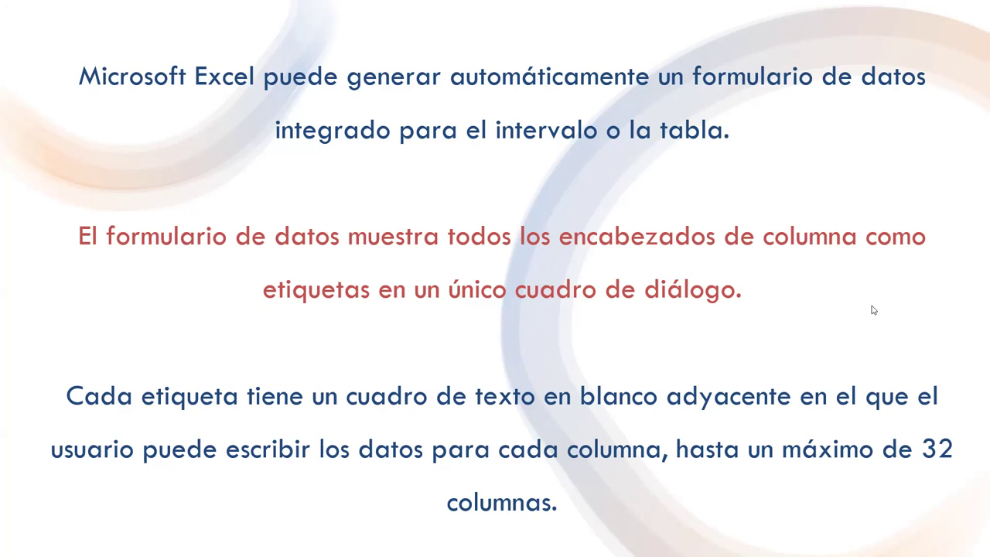
click(500, 329)
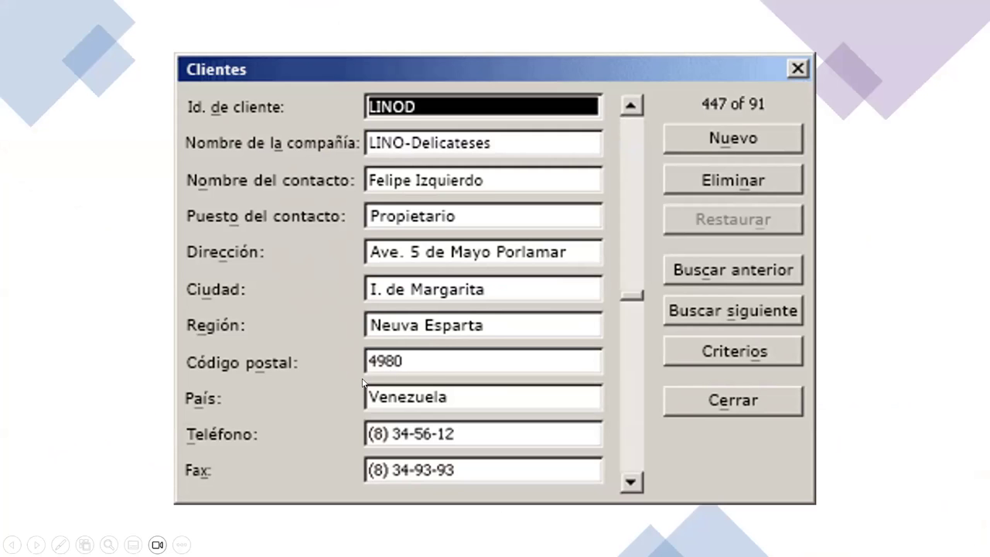
click(333, 390)
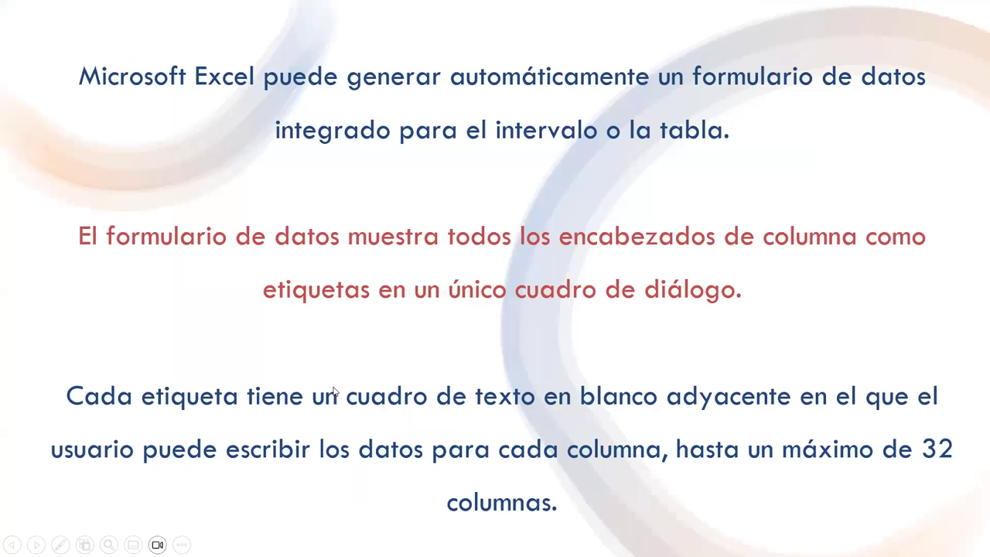
- Advance through the adding and updating rows slide to the EJEMPLOS title slide
click(349, 375)
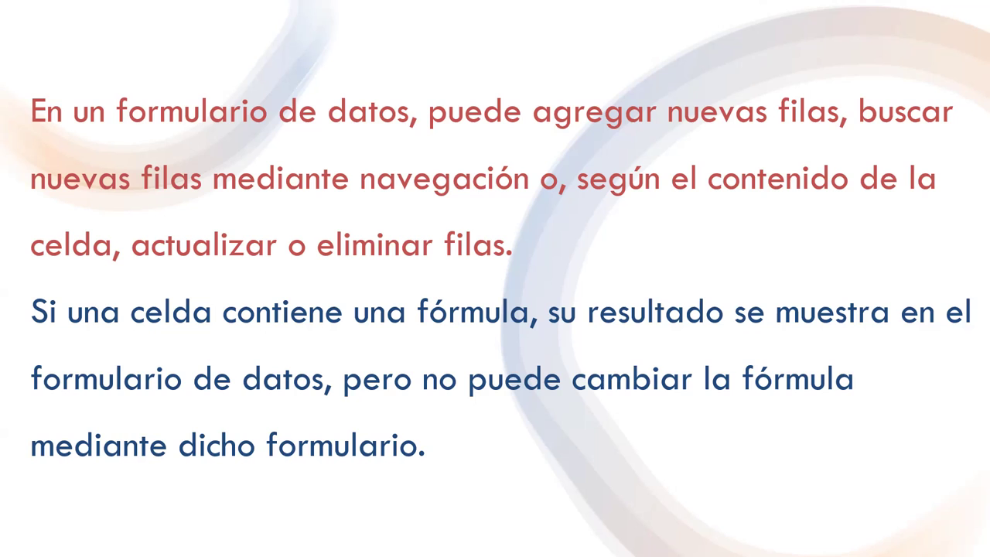
click(583, 255)
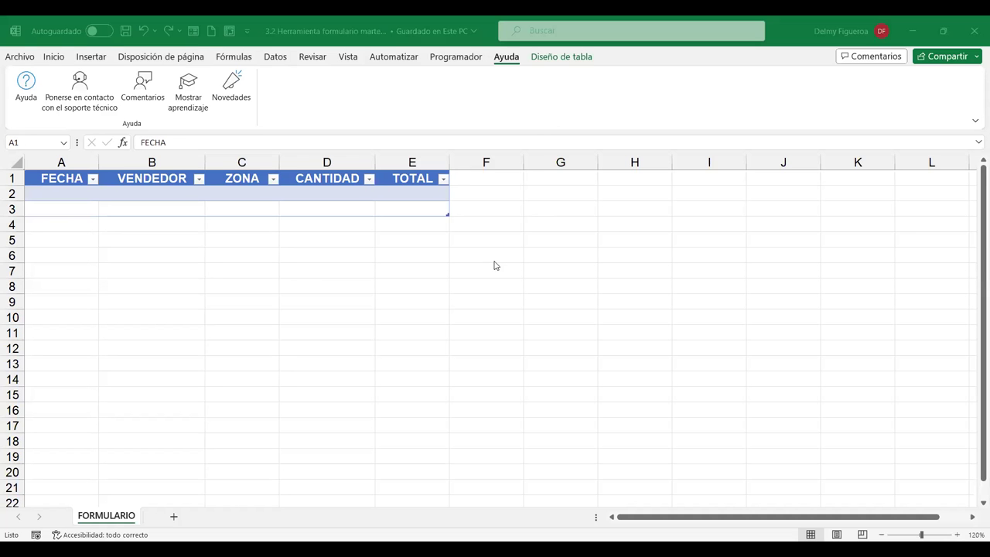
- Enter the date 2/1/2019 in cell A2 under FECHA and move to VENDEDOR
click(299, 267)
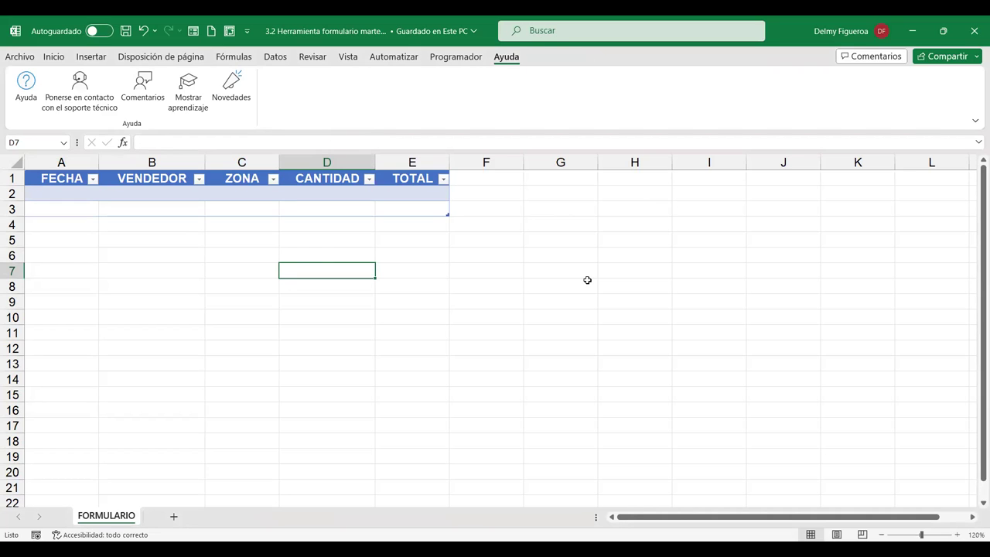
click(57, 191)
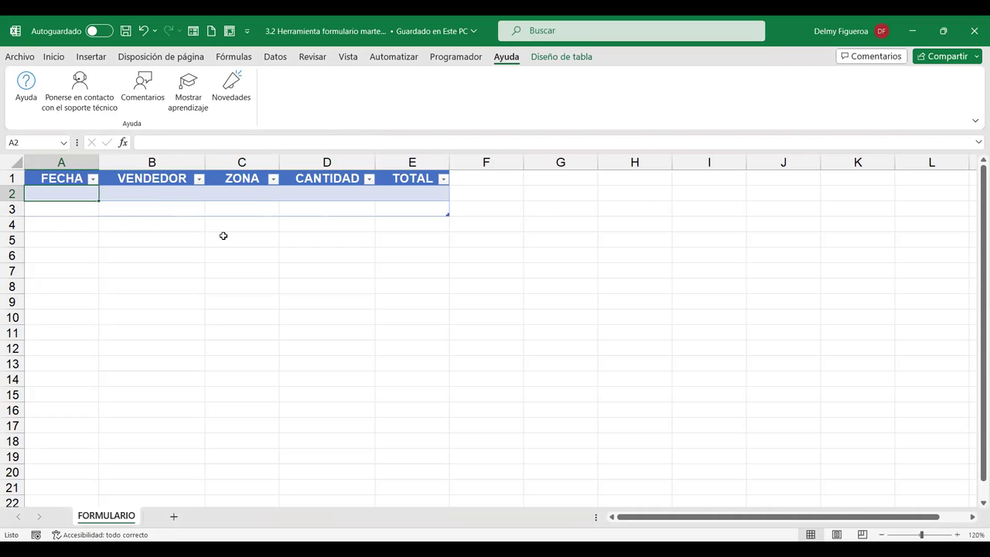
text(2/1/2019)
key(Tab)
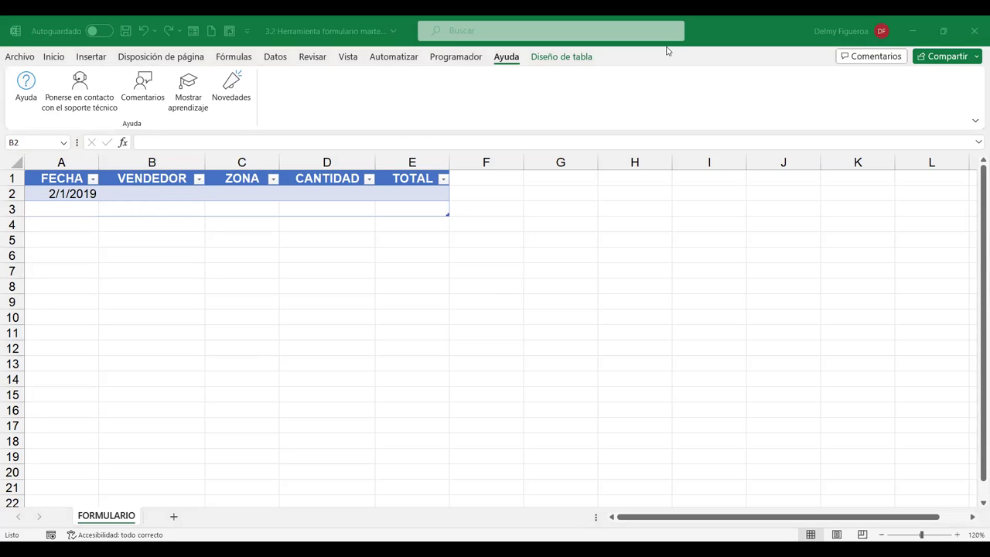
- Complete the first record with a seller's name, zone Oriente, quantity 20 and total 100
click(147, 190)
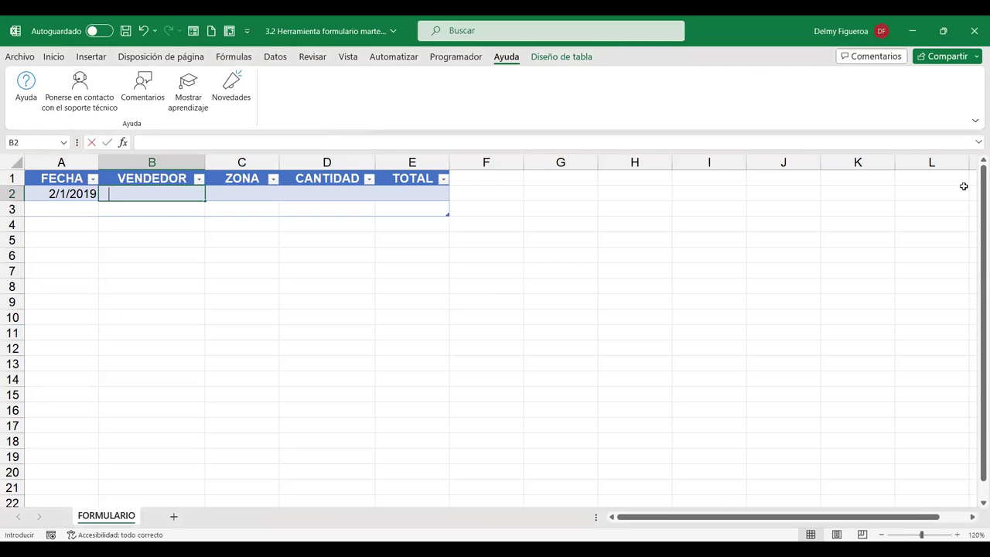
key(Tab)
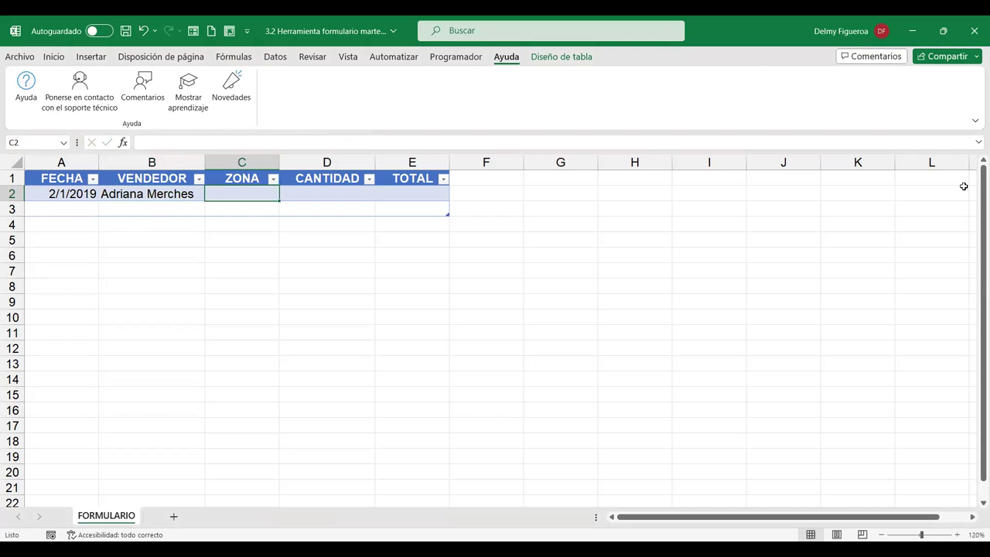
text(Oriente)
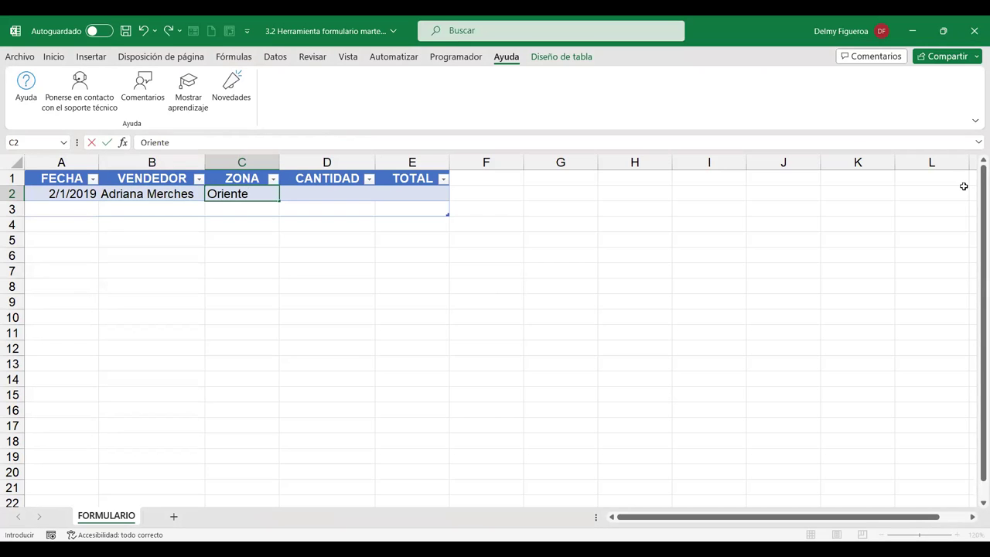
key(Tab)
text(20)
key(Tab)
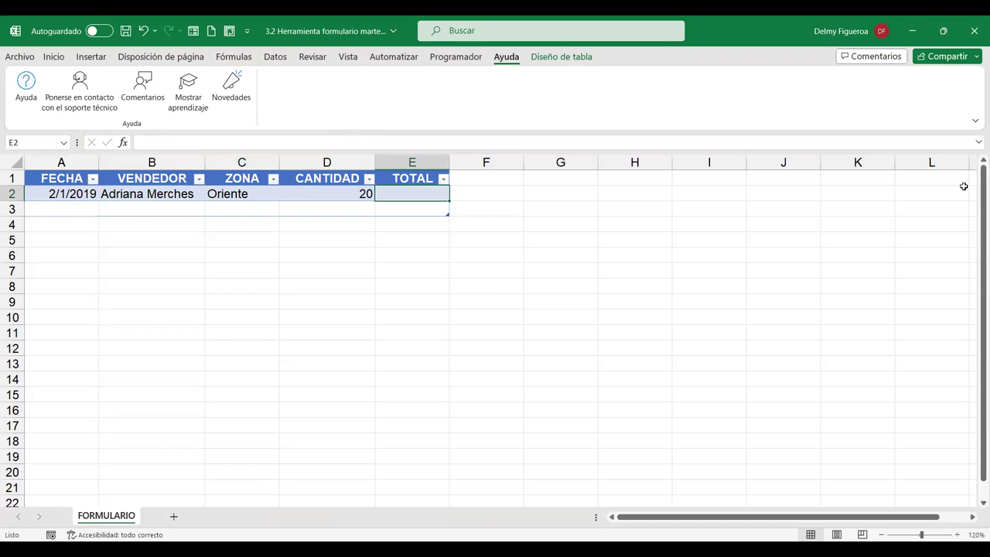
text(100)
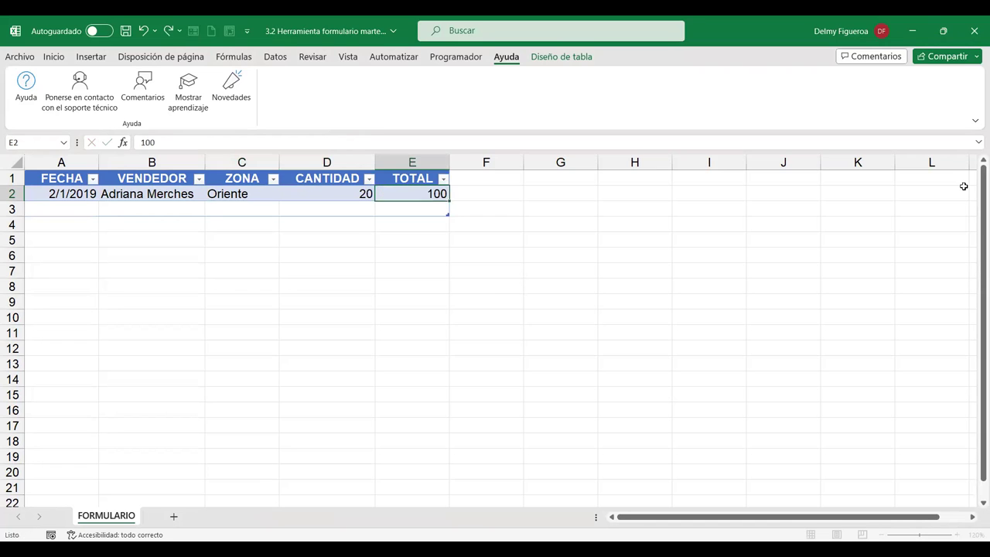
key(Return)
key(Left)
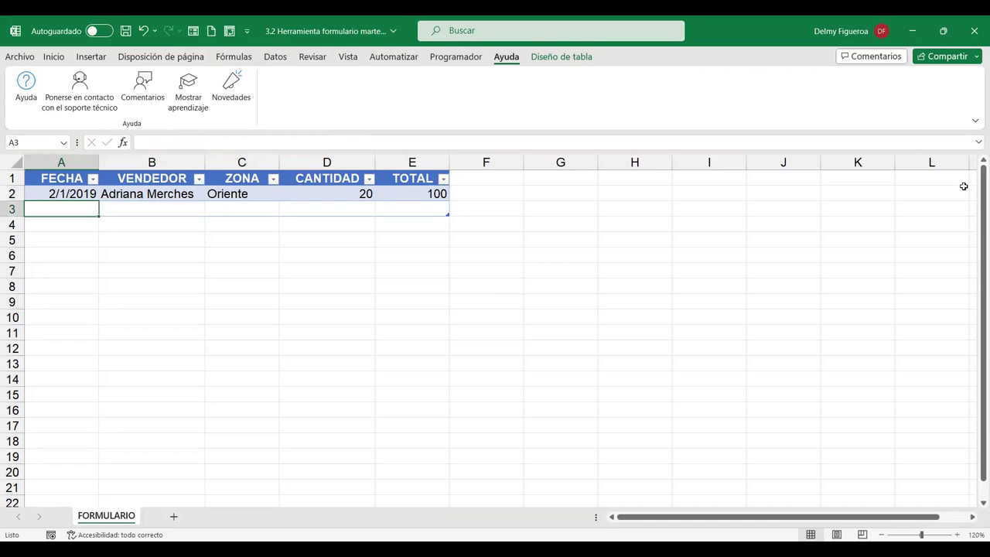
- Add a record dated 3/1/2019 with a seller's name, zone Centro, quantity 55, total 850
text(3/1/2019)
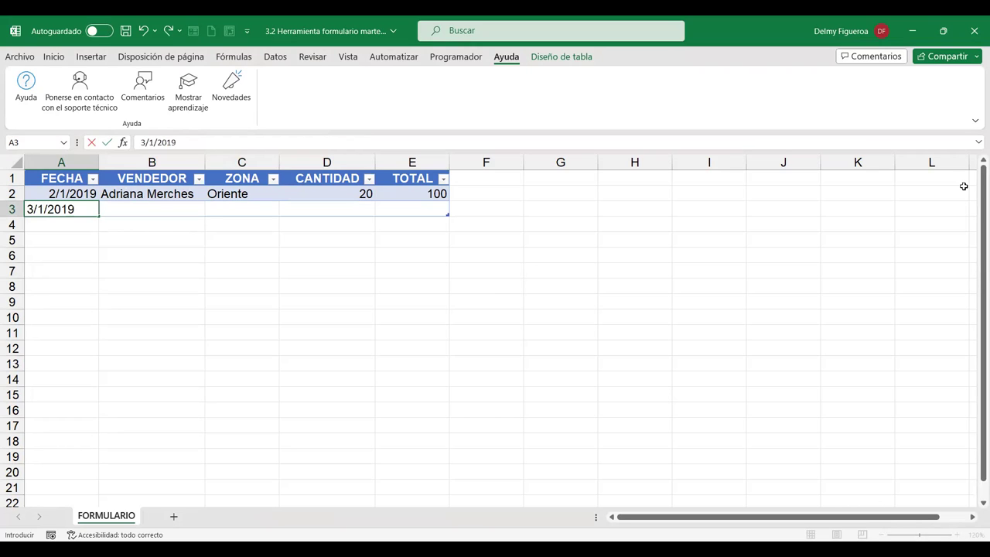
key(Tab)
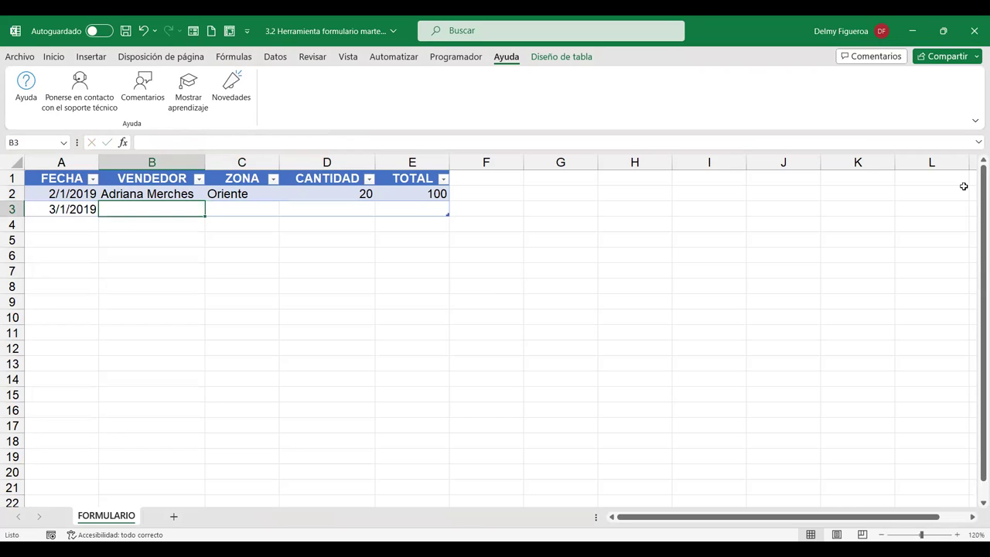
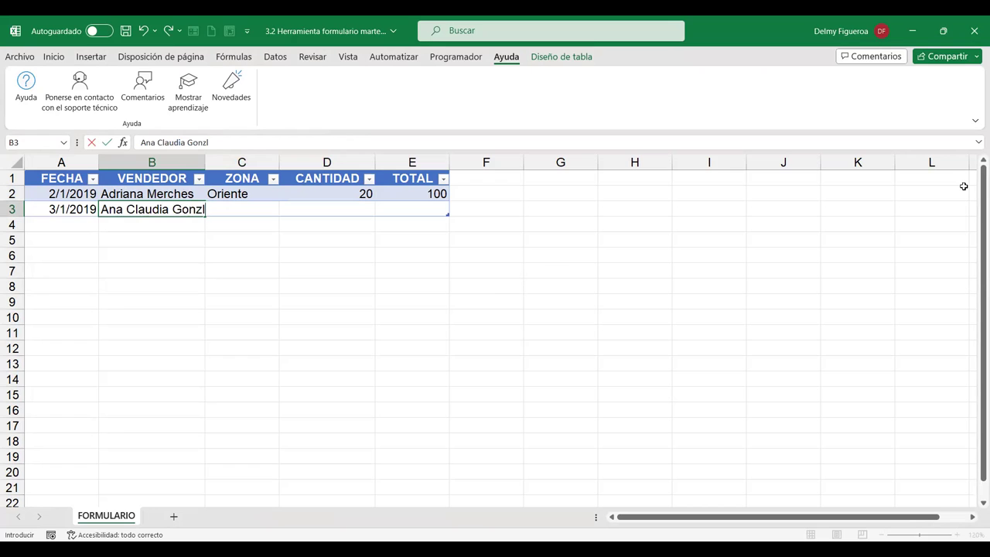
key(Tab)
text(Centro)
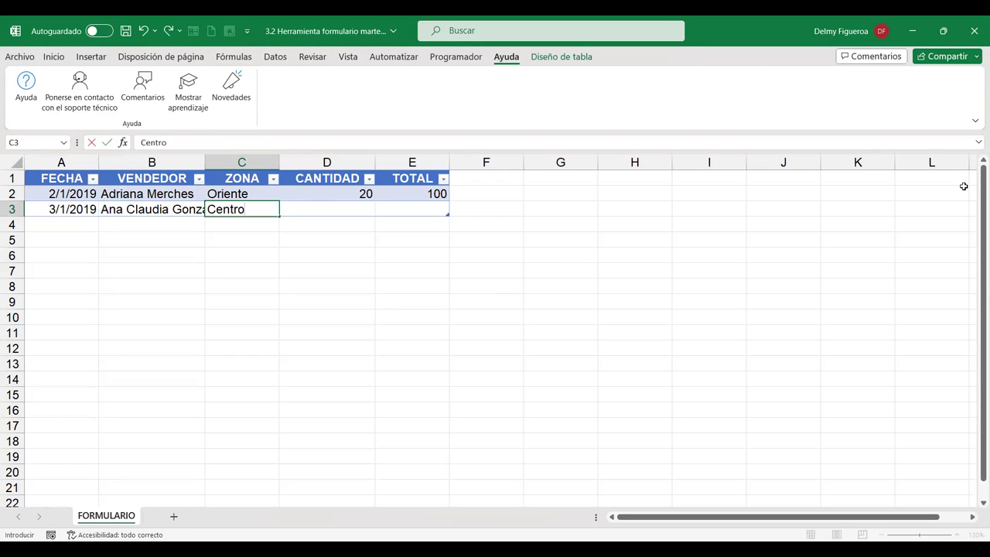
key(Tab)
text(55)
key(Tab)
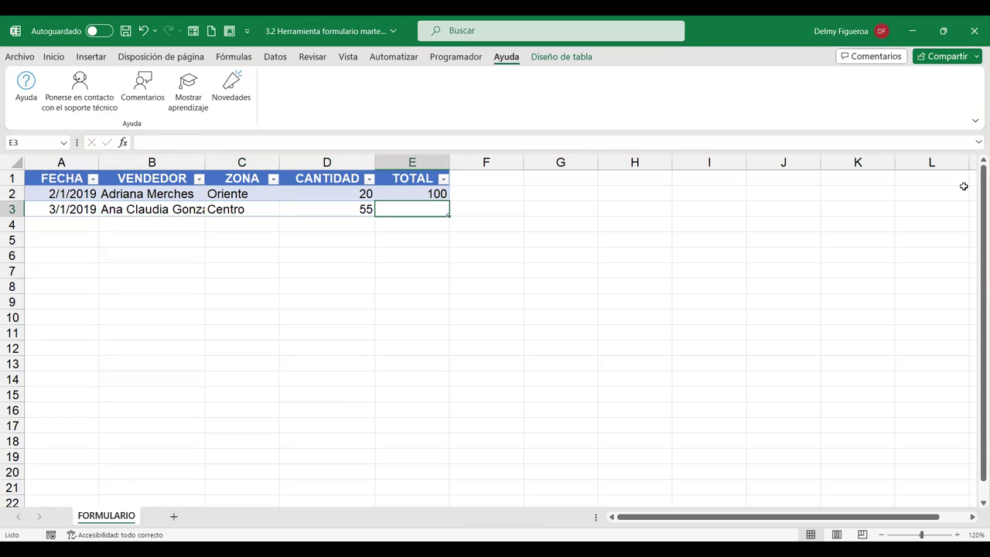
text(850)
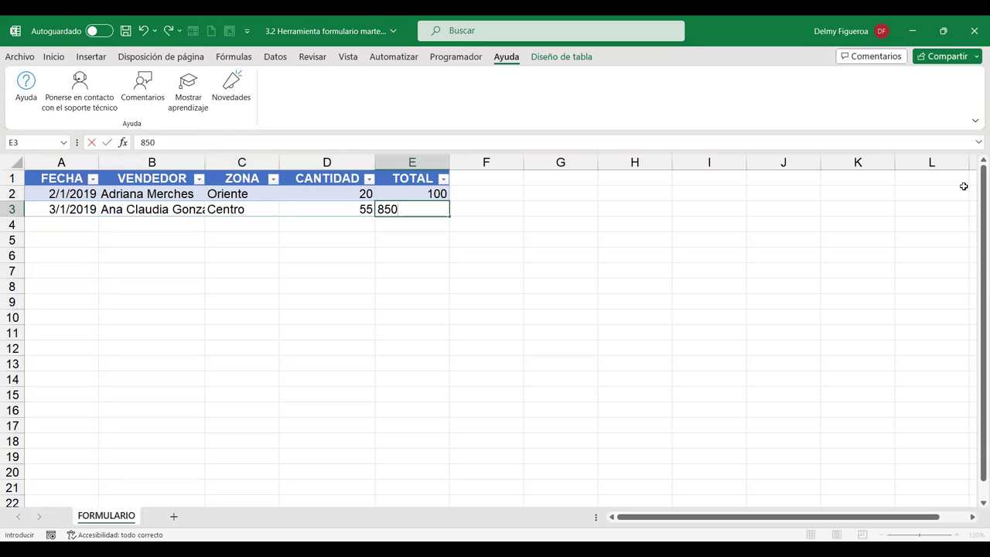
key(Return)
- Add a record dated 4/1/2019 with a seller's name, zone Occidente, quantity 70, total 400
text(4/1/2019)
key(Tab)
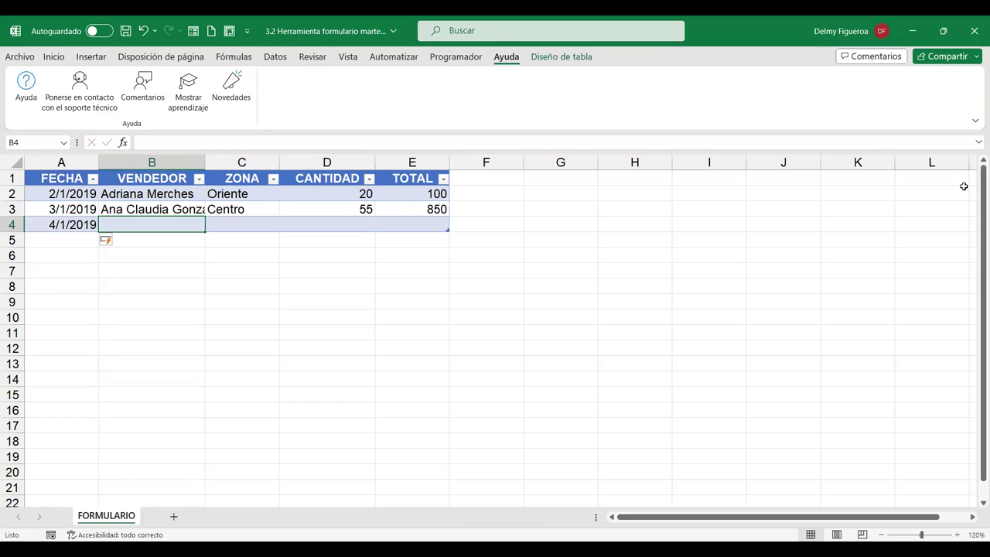
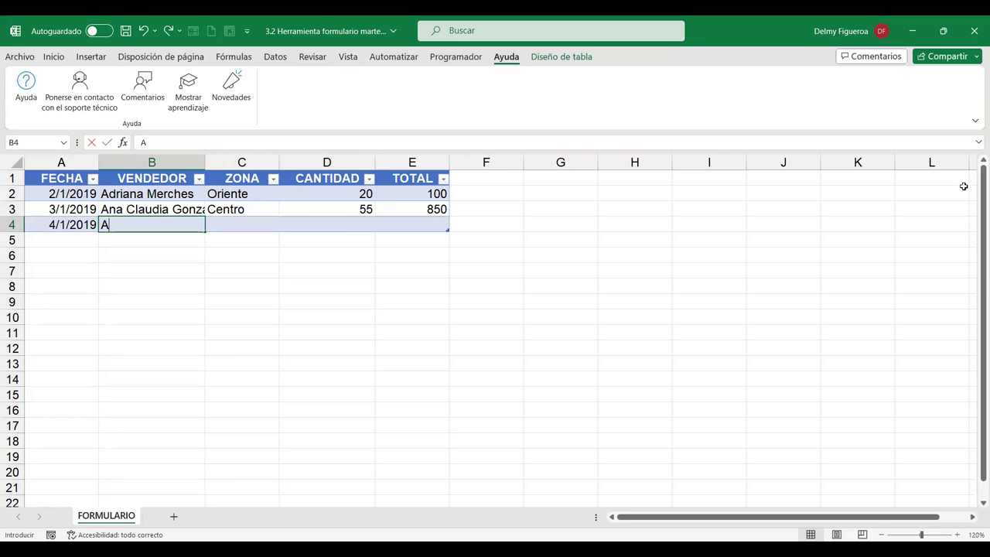
key(Tab)
text(Ocid)
key(BackSpace)
key(BackSpace)
key(BackSpace)
text(idente)
key(Tab)
text(70)
key(Tab)
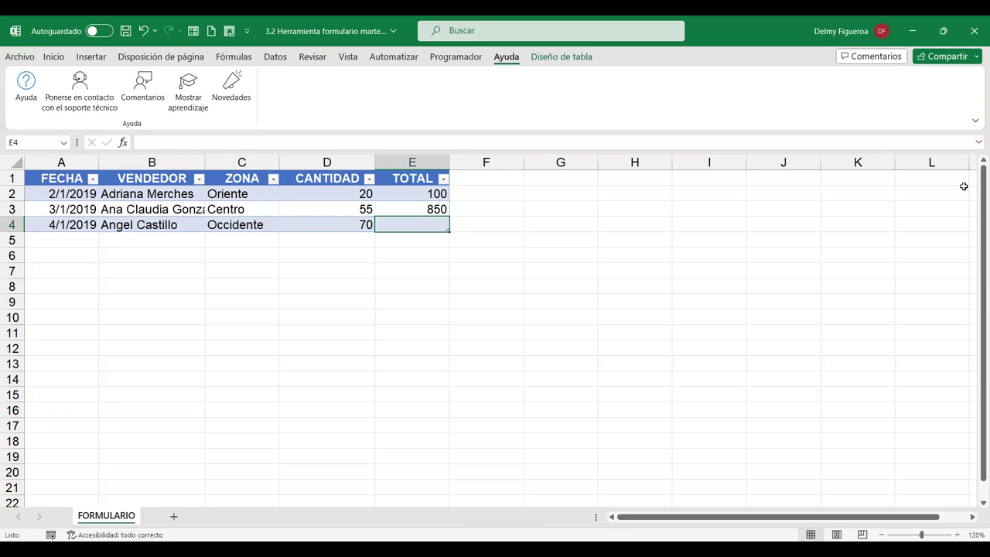
text(400)
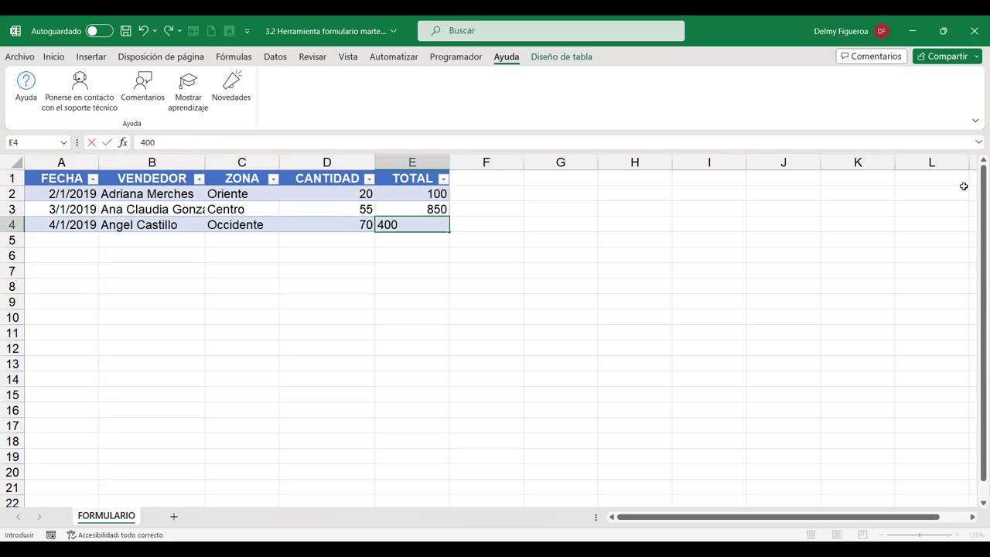
key(Return)
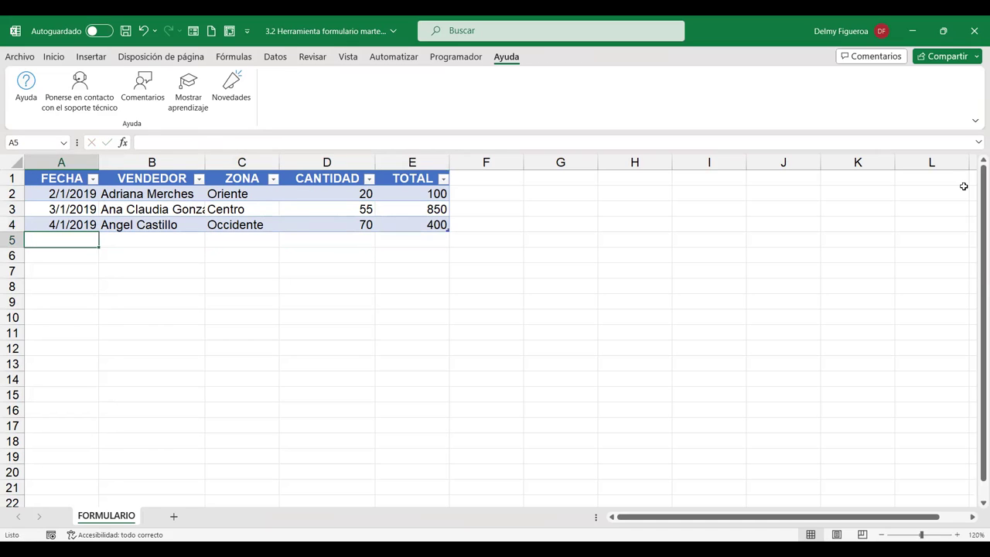
- Add a record dated 5/1/2020 with a seller's name, zone Centro, quantity 60, total 700
text(5/1/2020)
key(Tab)
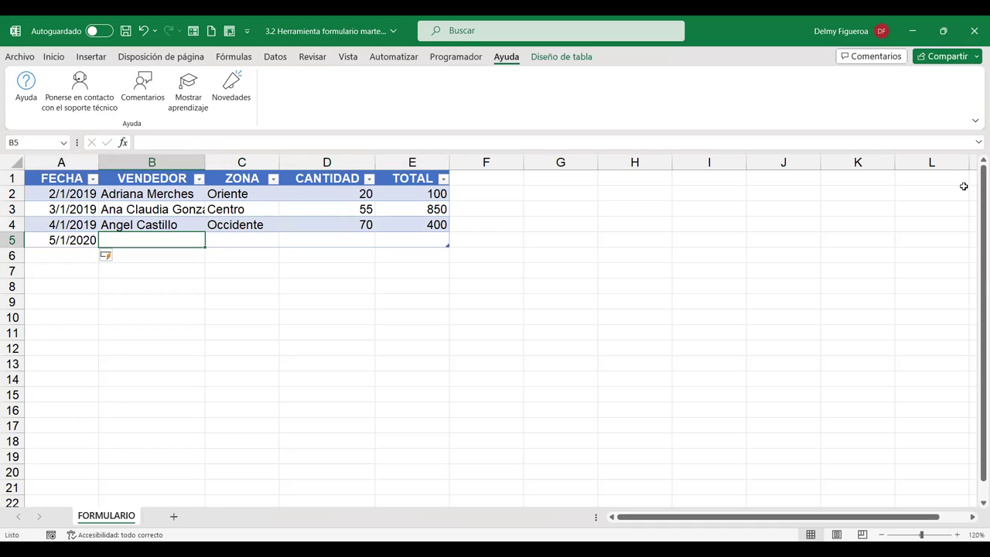
key(Tab)
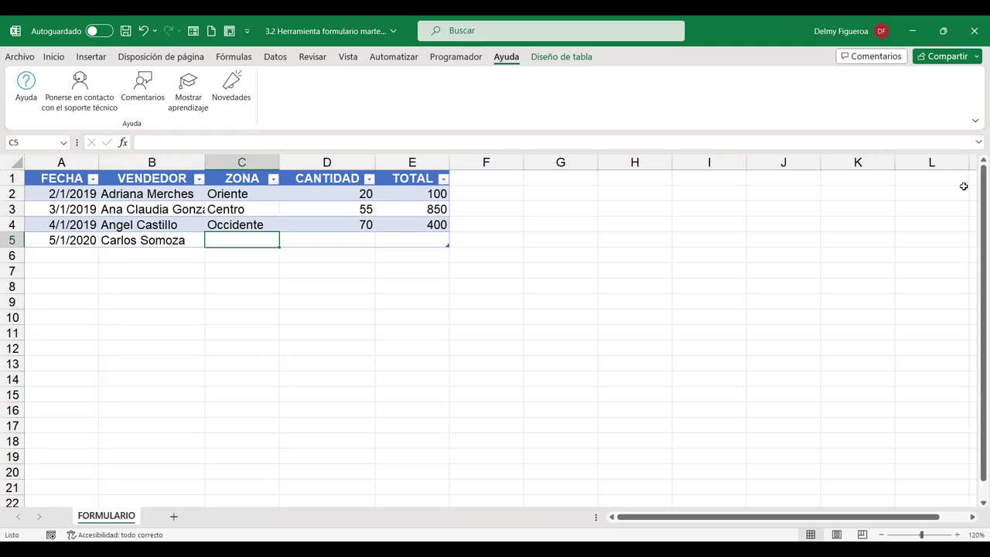
text(Centro)
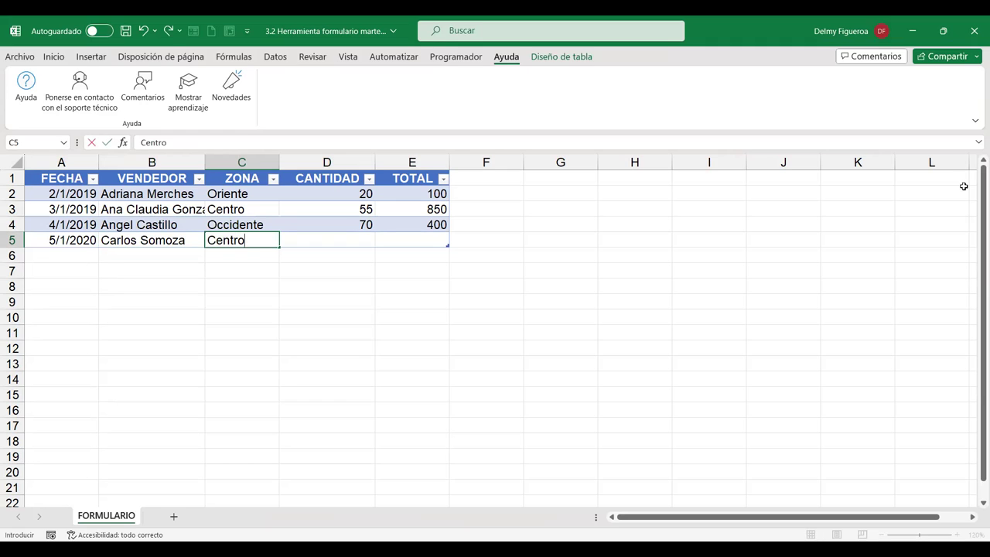
key(Tab)
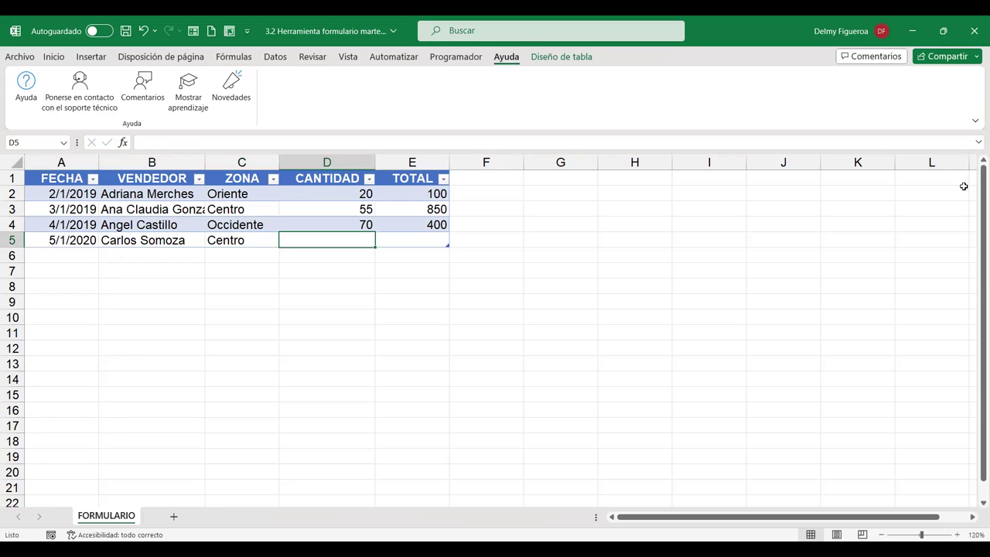
text(60)
key(Tab)
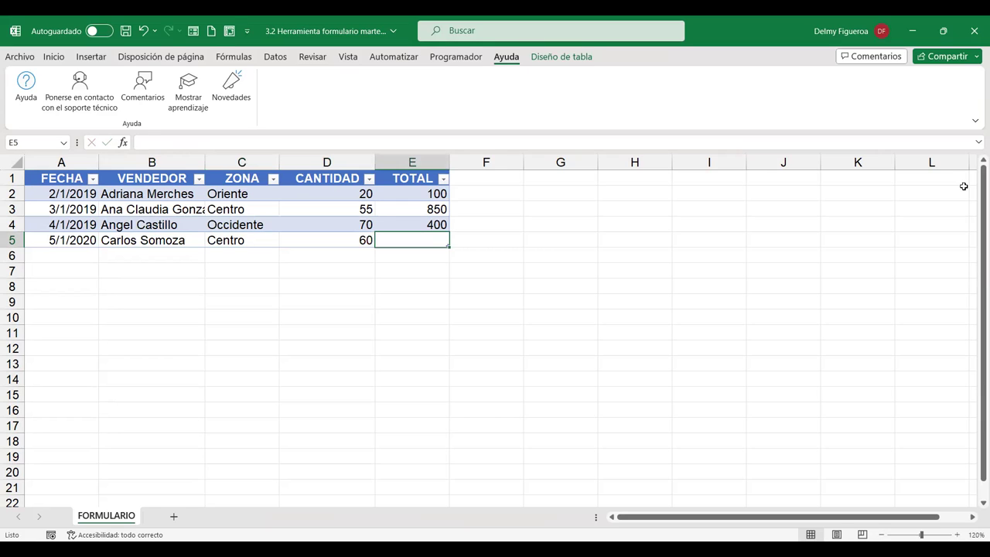
text(700)
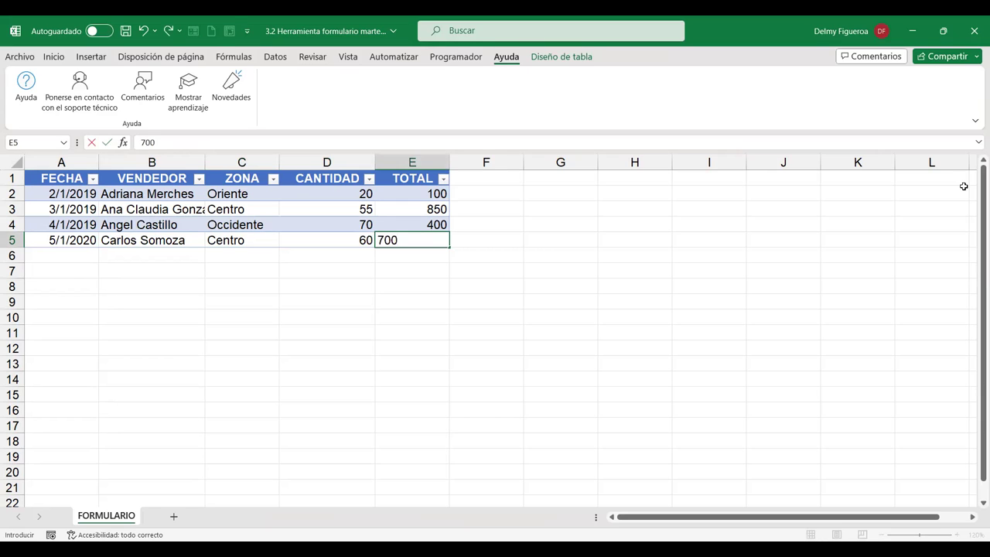
key(shift+Tab)
key(shift+Tab)
key(shift+Tab)
key(shift+Tab)
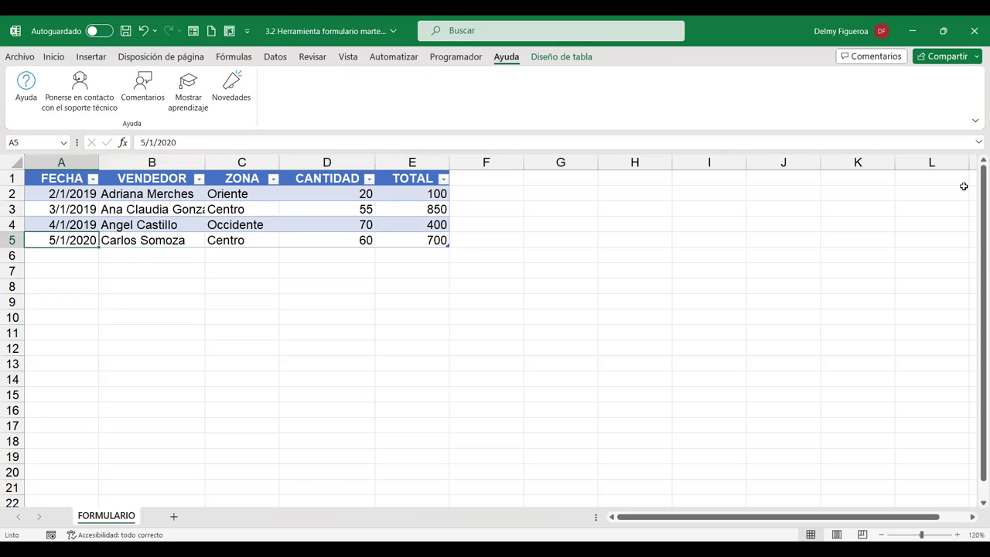
key(Return)
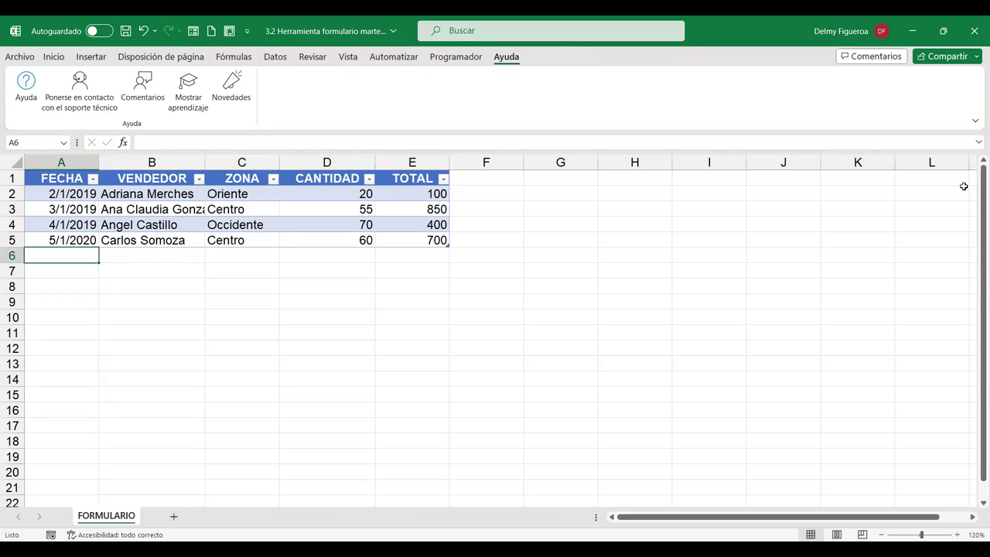
- Add a record dated 6/2/2020 with a seller's name, zone Oriente, quantity 50, total 425
text(6/1)
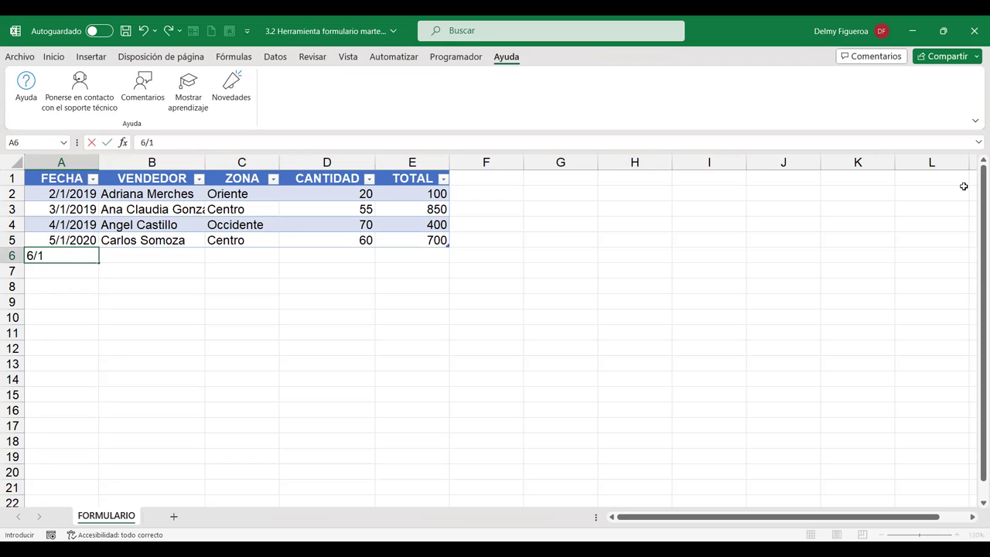
key(BackSpace)
text(2/)
text(2020)
key(Tab)
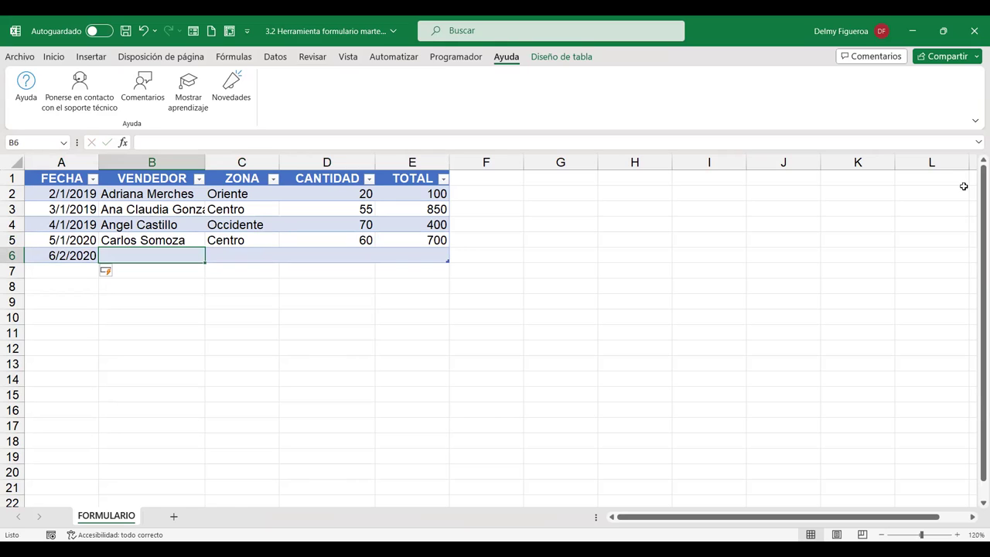
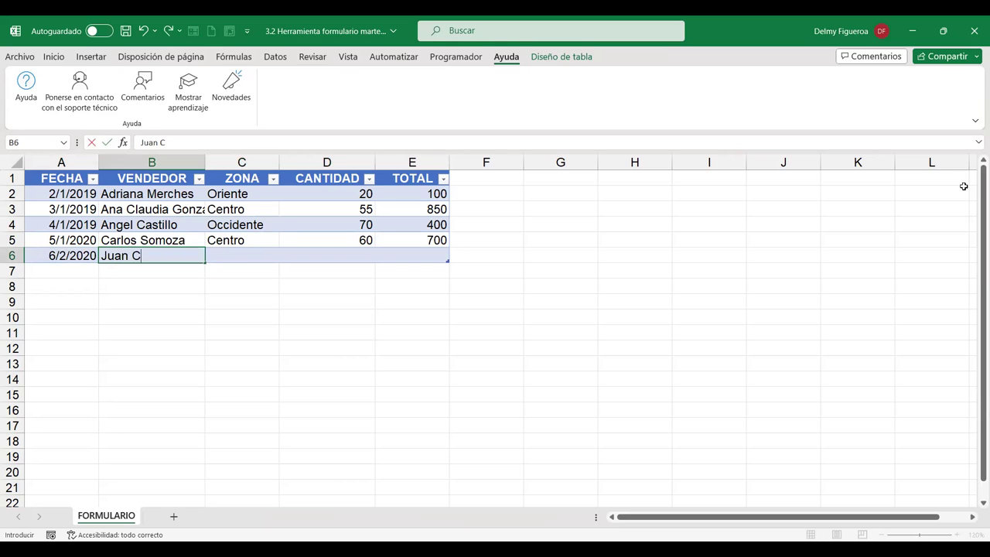
key(Tab)
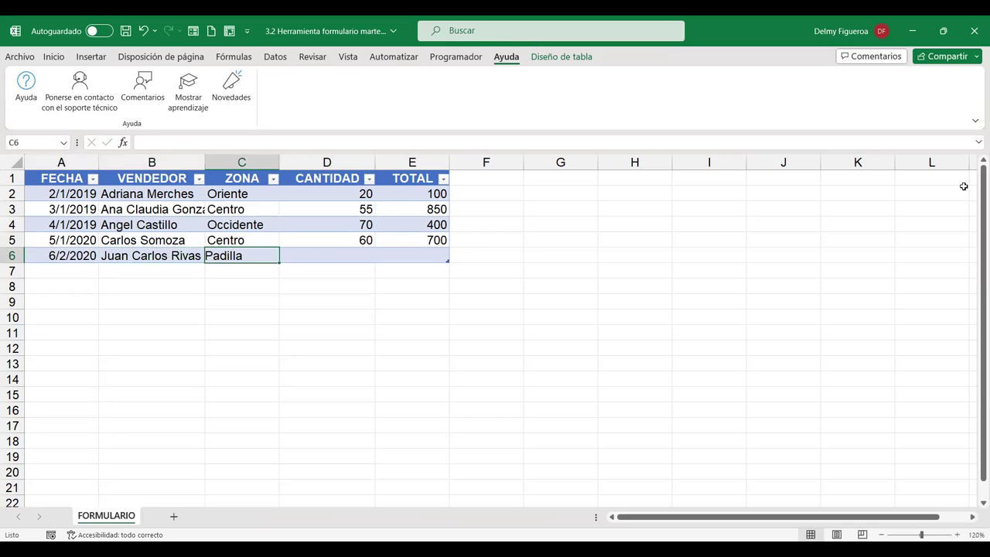
text(Oriente)
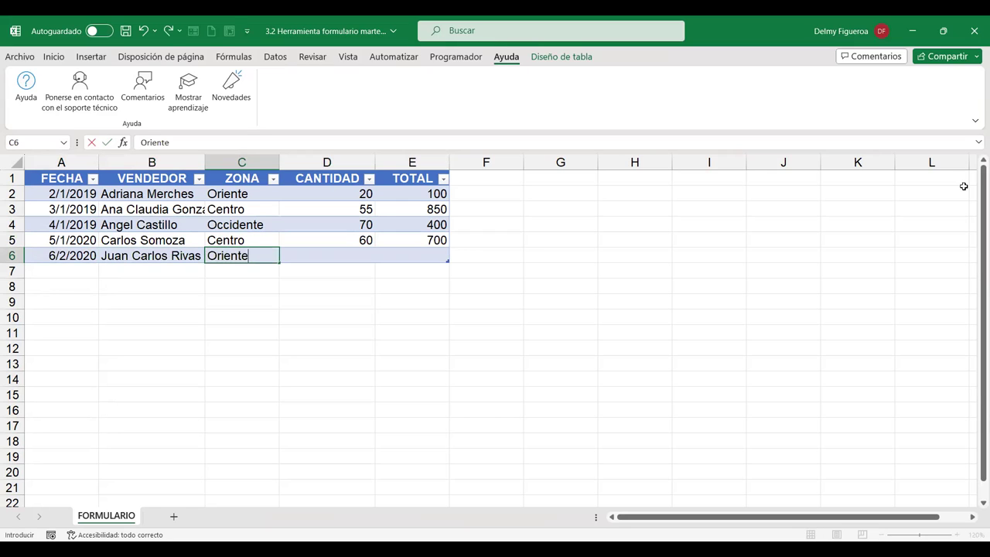
key(Tab)
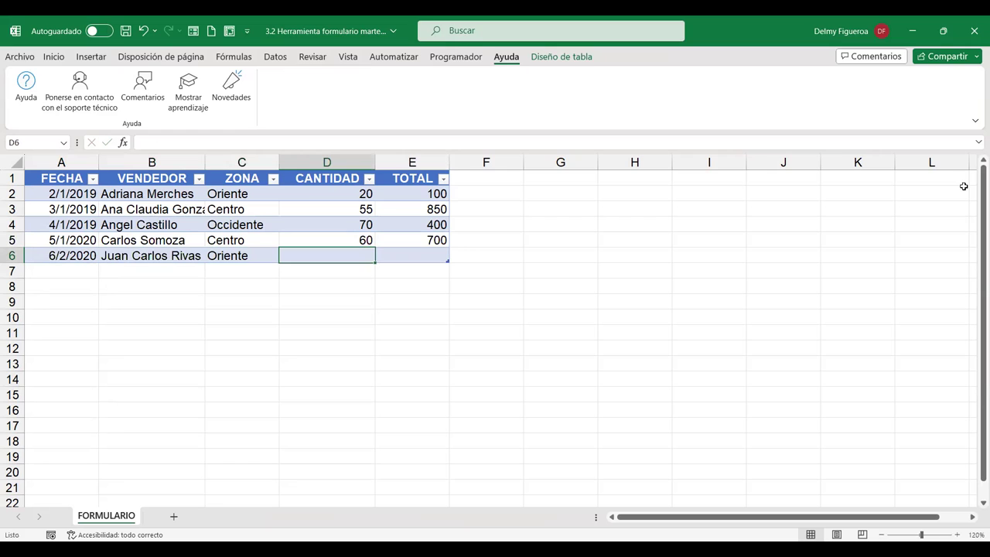
text(50)
key(Tab)
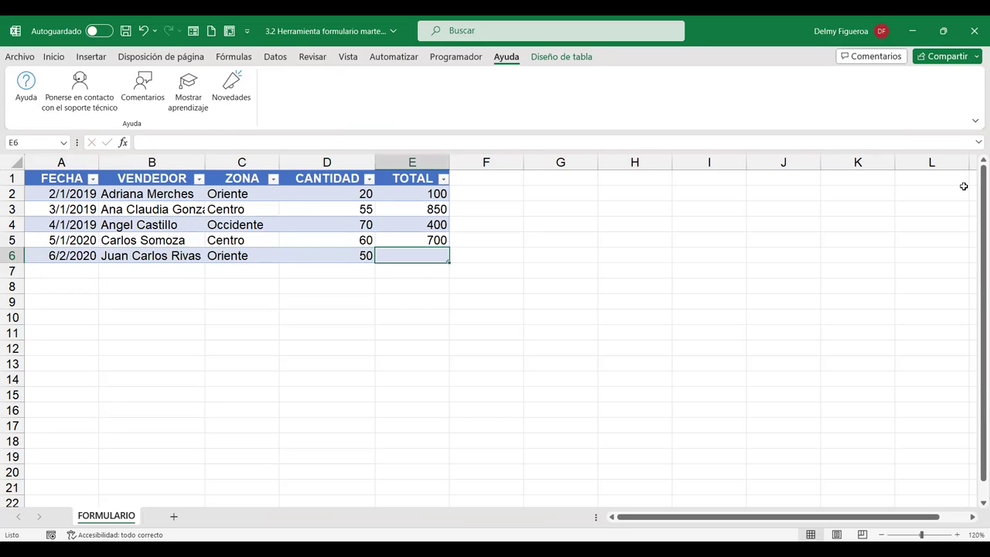
text(425)
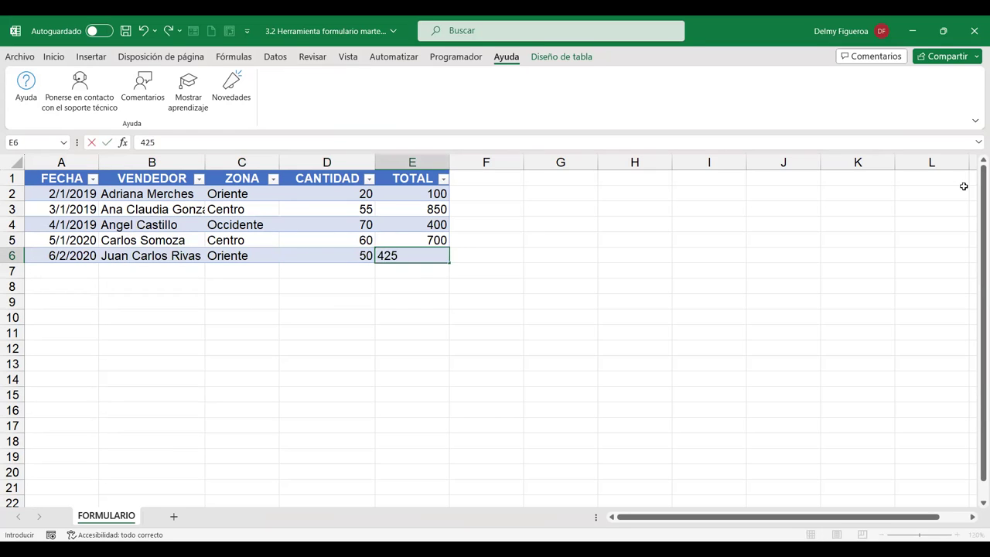
key(Right)
key(Left)
key(Left)
key(Down)
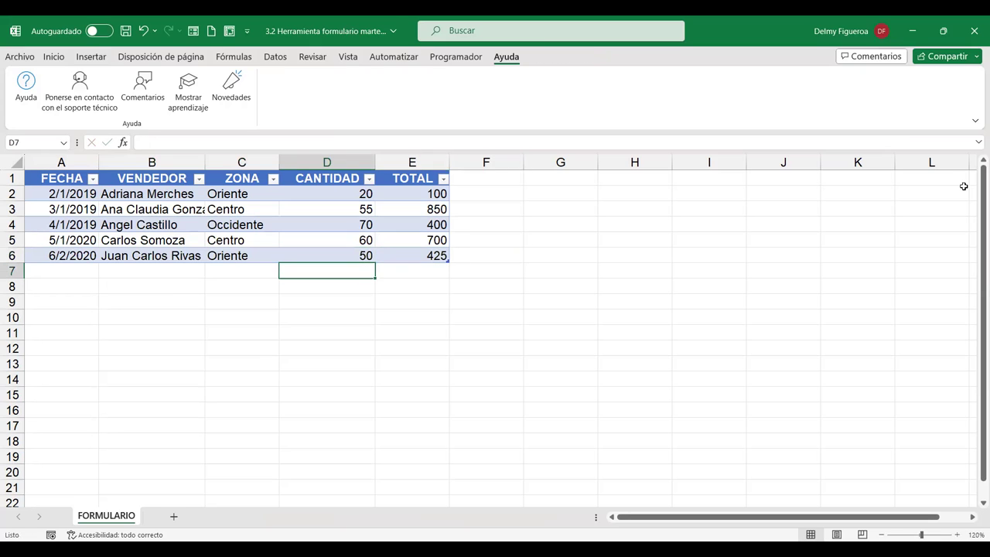
- AutoFit column B so every seller name in VENDEDOR shows in full
double_click(205, 160)
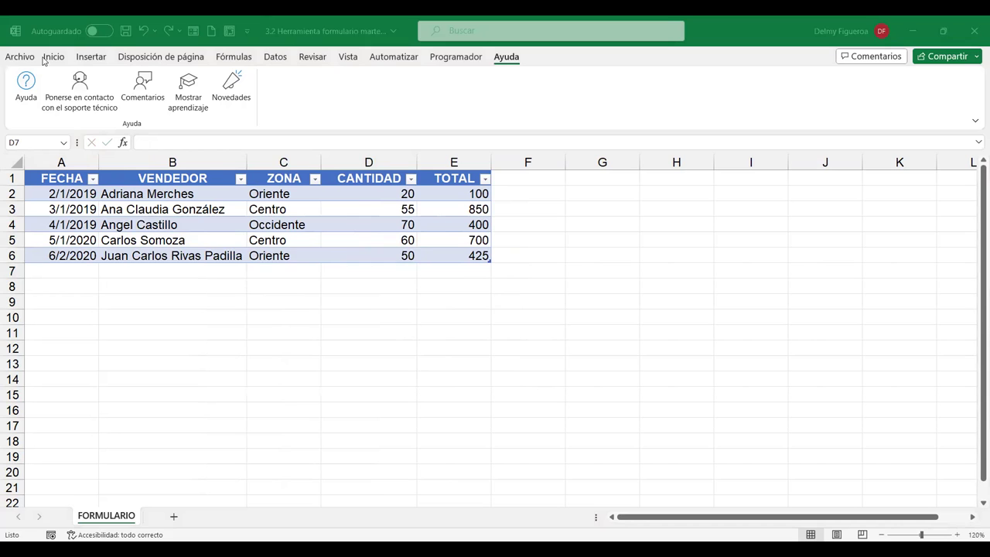
key(Up)
key(Up)
key(Up)
key(Left)
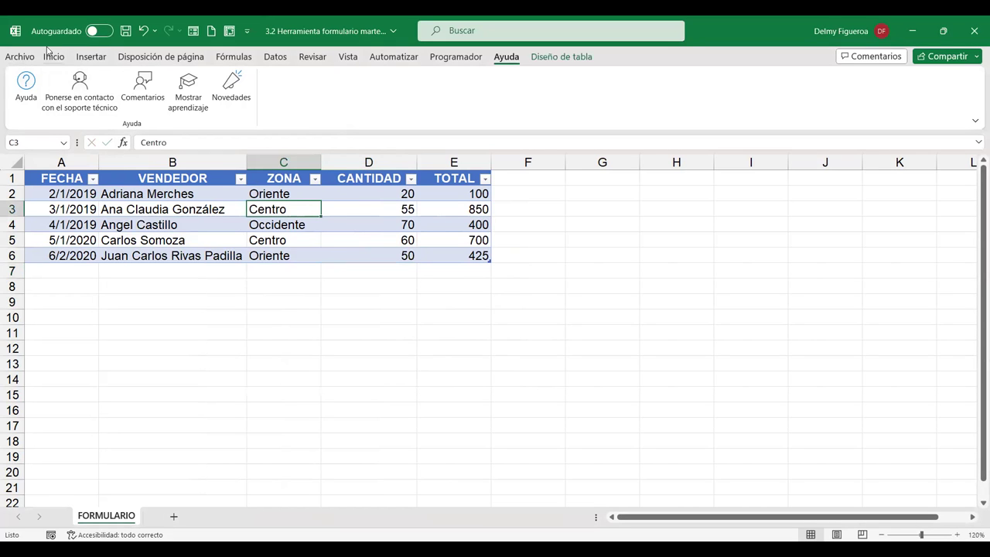
click(54, 57)
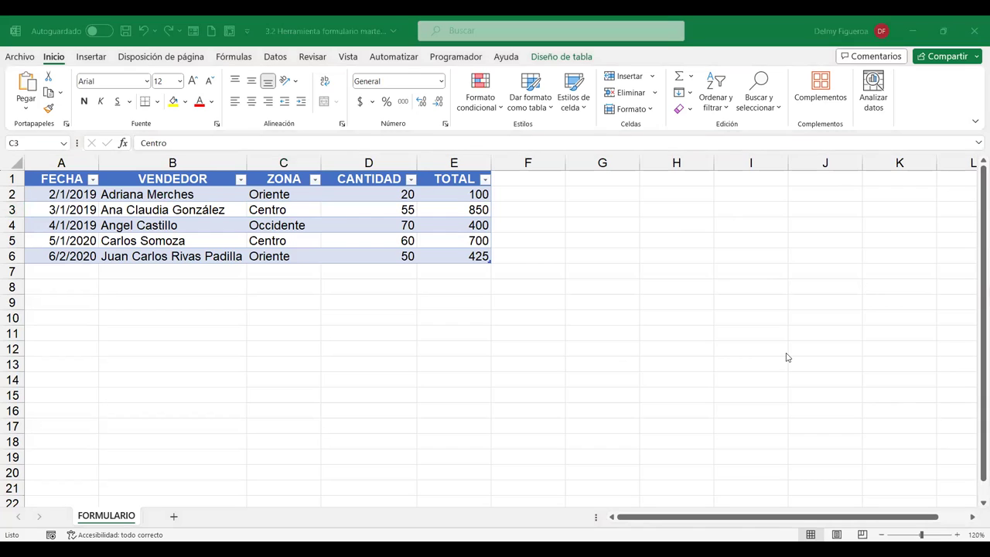
click(846, 202)
key(Right)
key(Right)
key(Right)
key(Right)
key(Right)
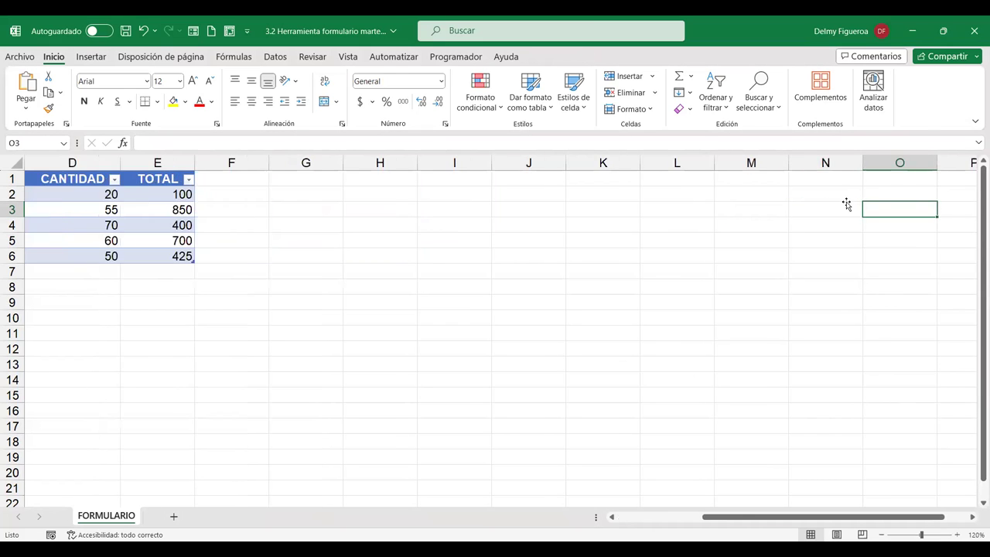
key(Right)
key(Right)
key(Right)
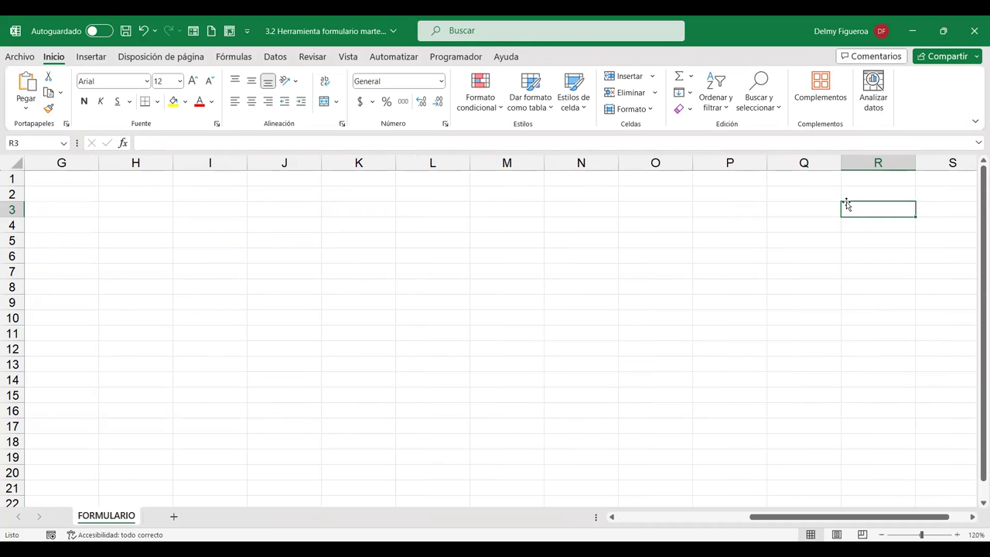
key(Right)
key(Right)
key(Right)
key(Right)
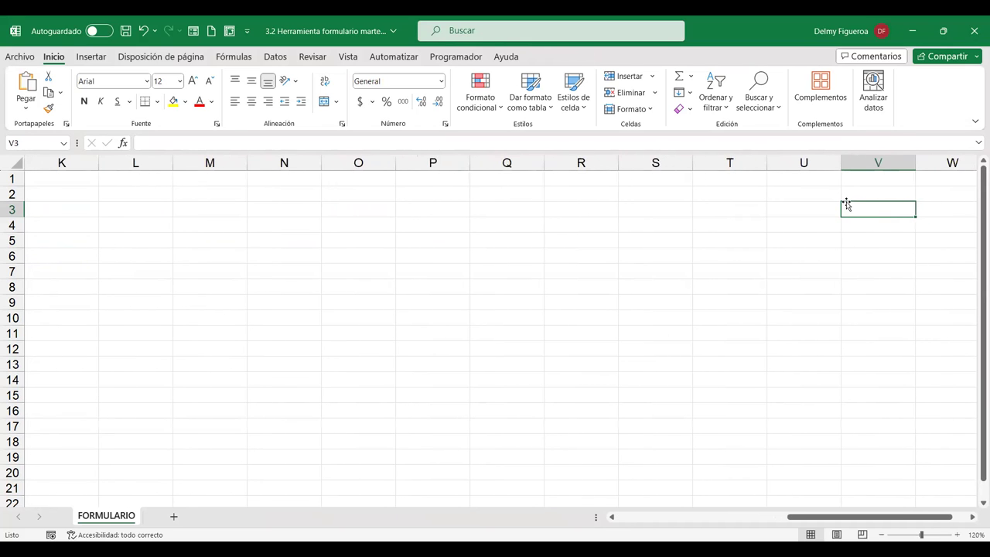
key(ctrl+Home)
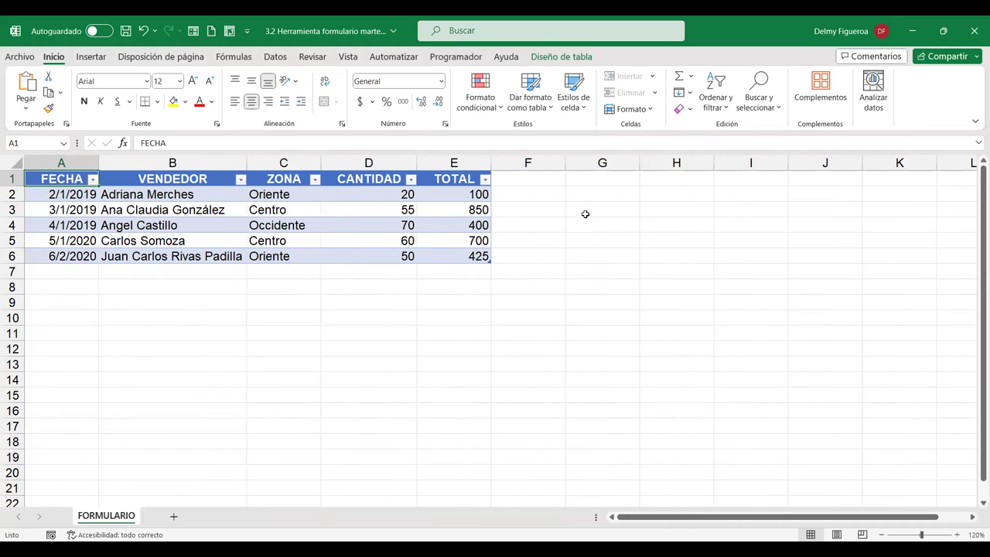
click(608, 178)
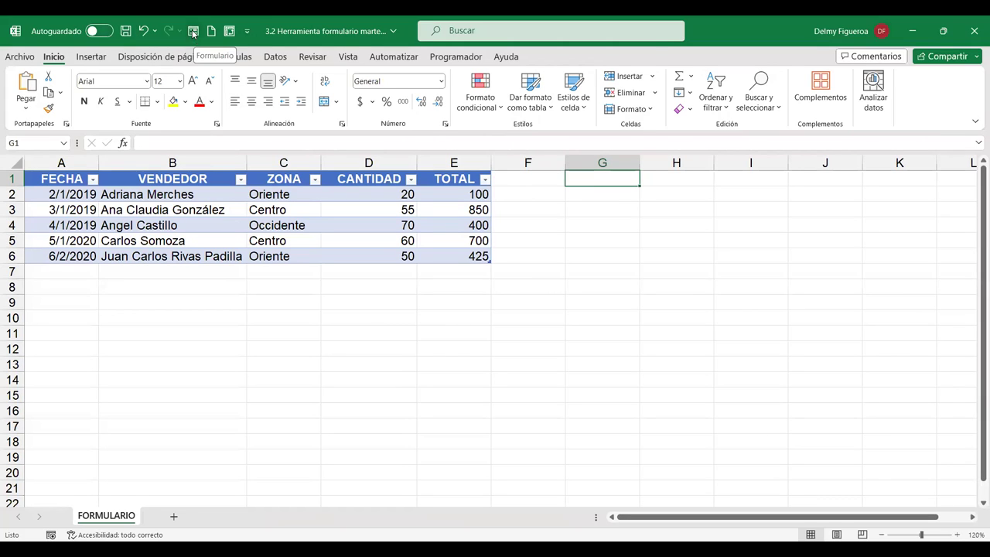
click(247, 32)
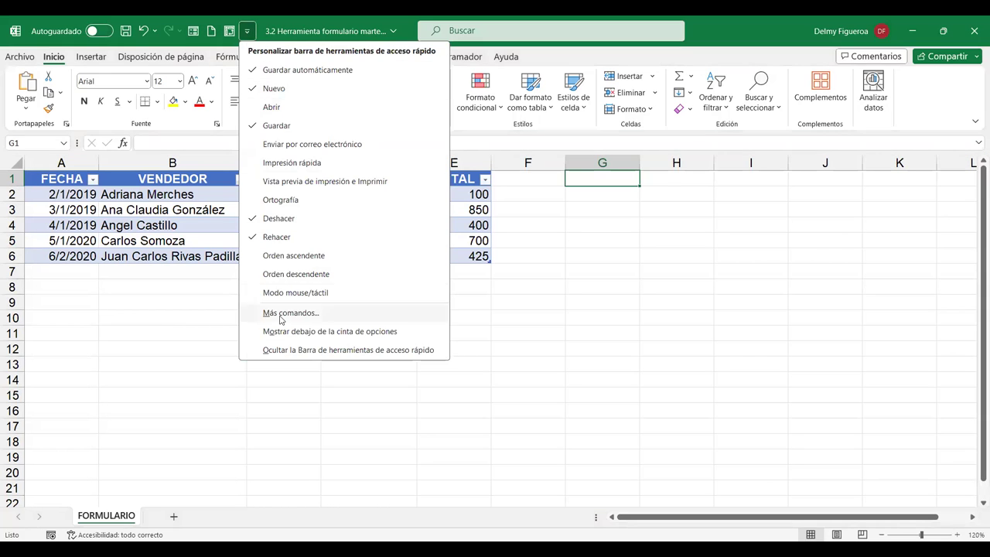
click(175, 322)
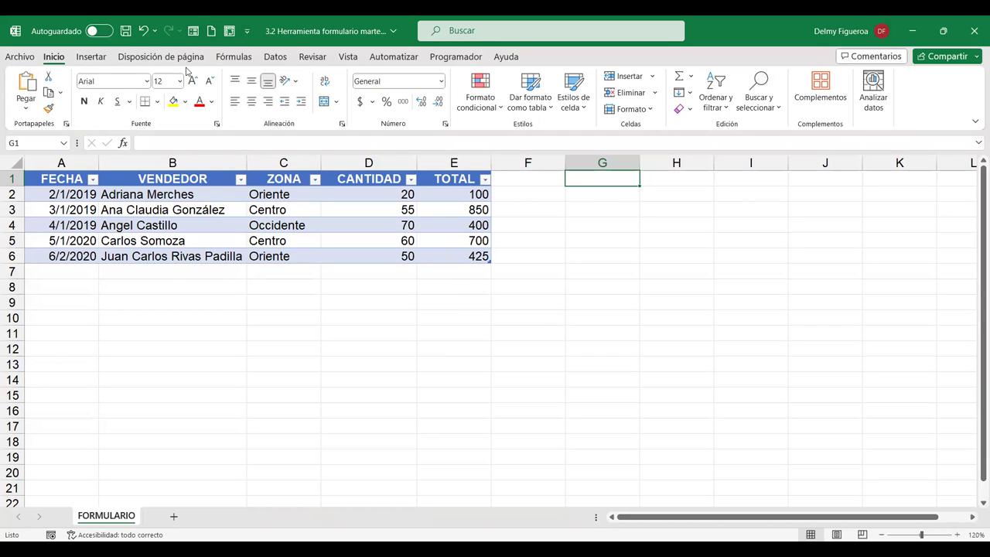
- Open Excel Options from the Archivo backstage menu
click(21, 57)
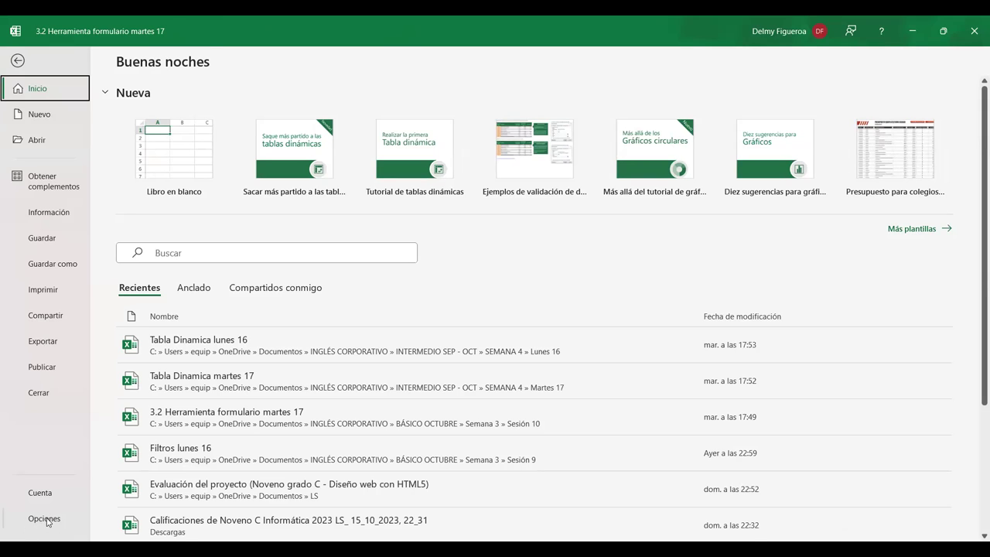
click(44, 519)
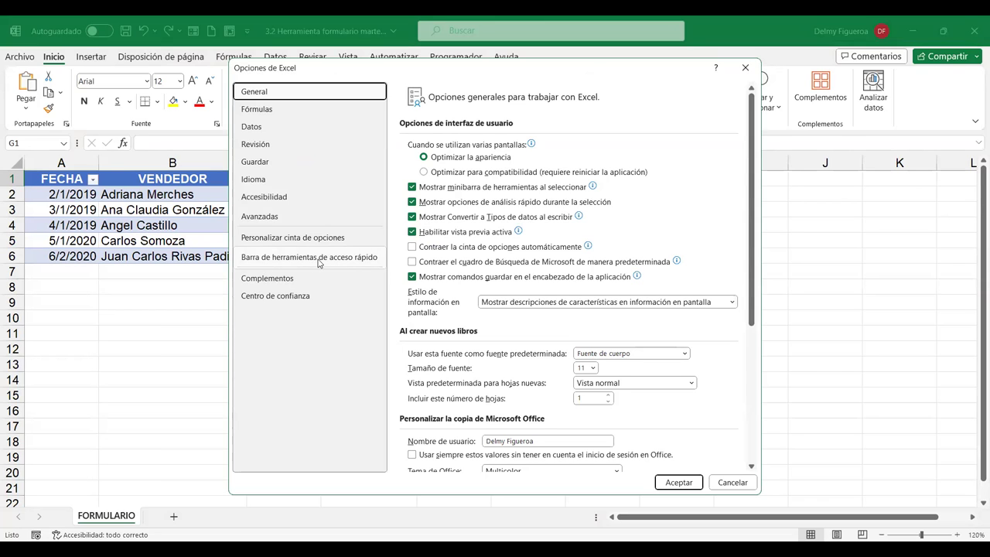
- Show Quick Access Toolbar customization with 'Comandos disponibles en' set to Todos los comandos
click(362, 260)
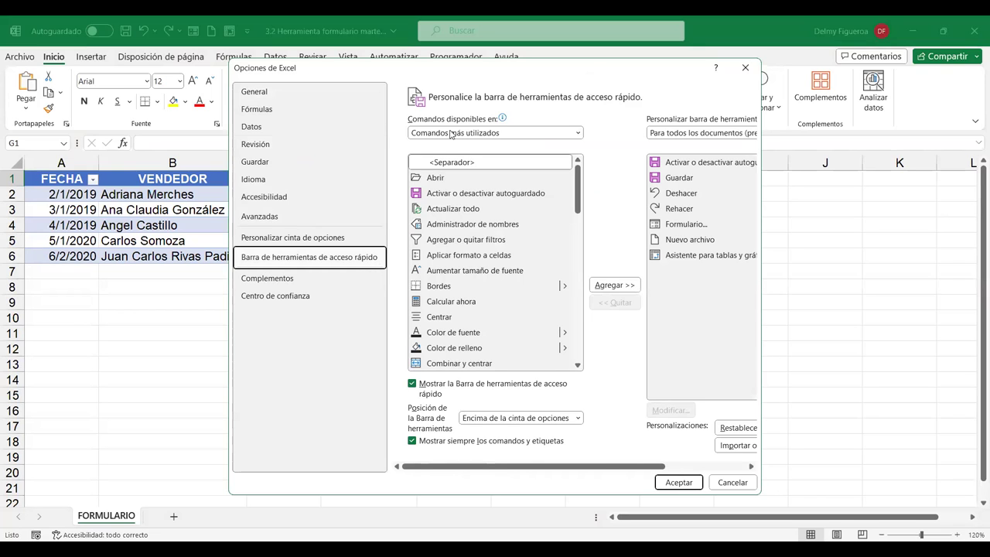
click(579, 133)
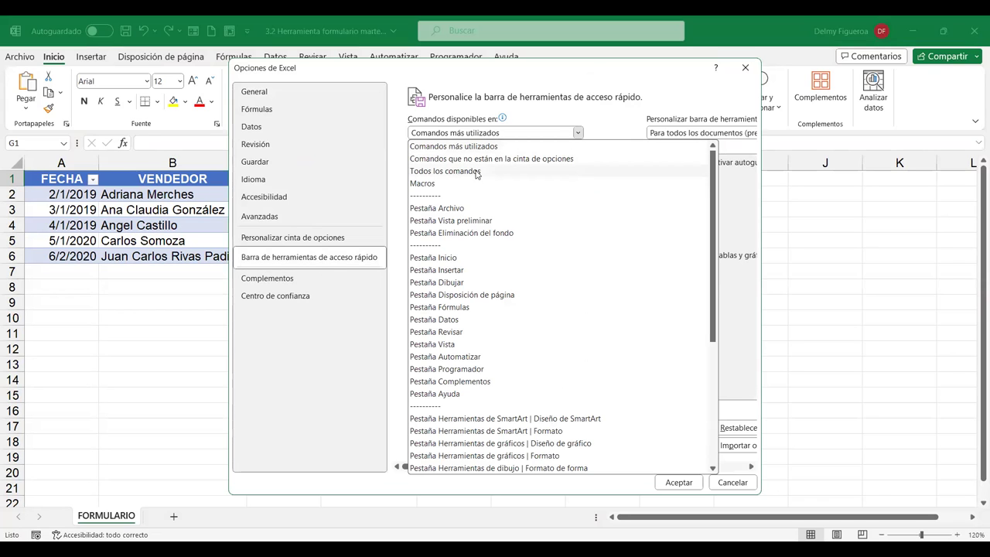
click(438, 139)
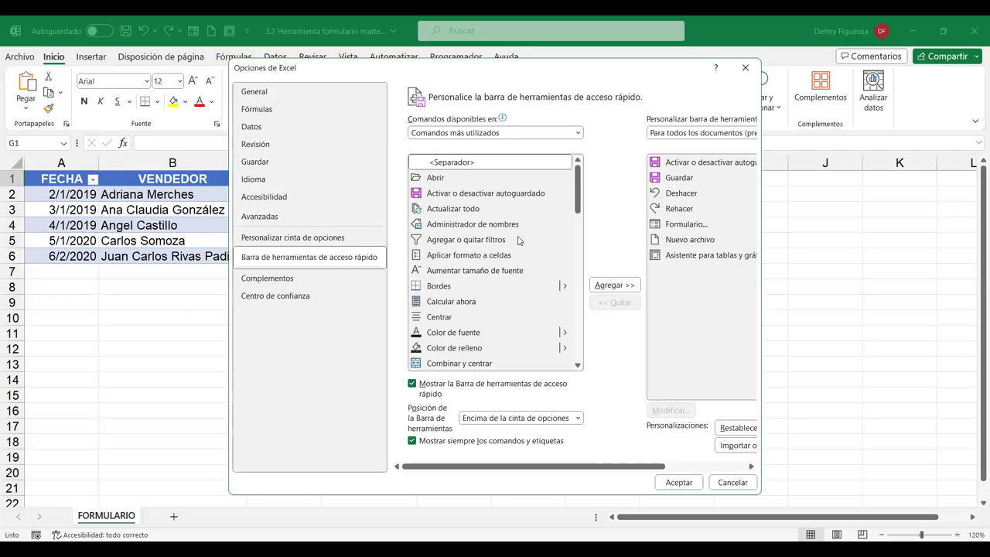
key(Down)
key(Down)
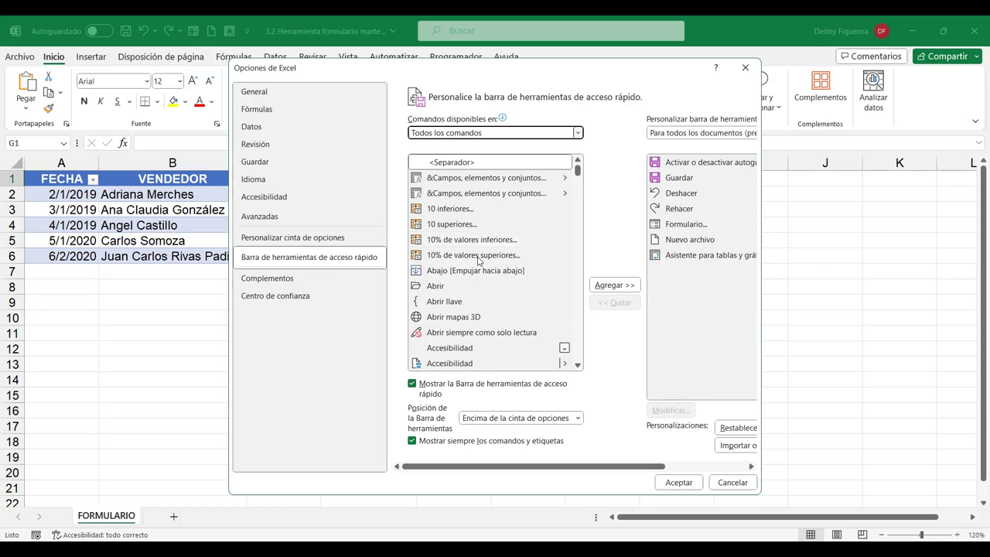
- Browse the full command list, passing entries such as Bordes suaves and Borrar todo
click(580, 365)
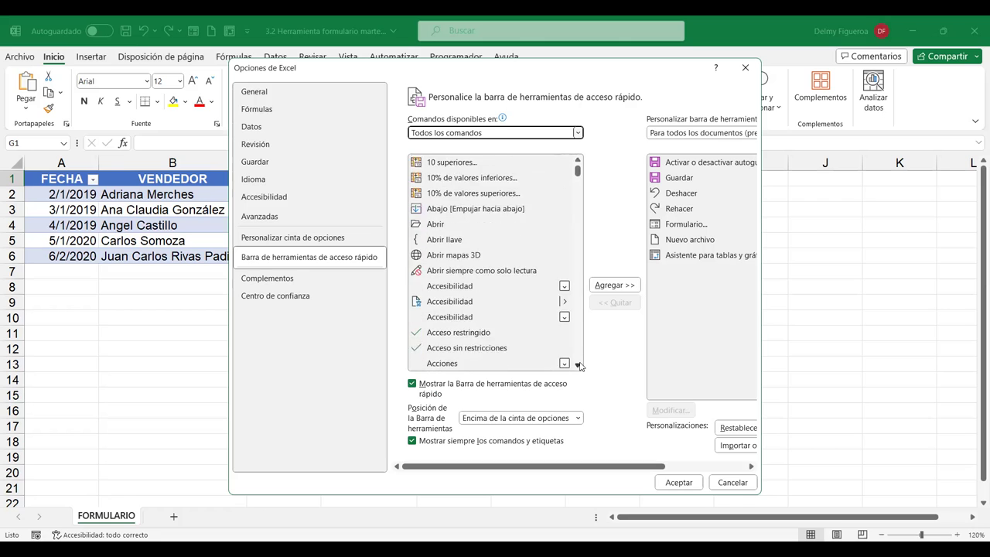
click(581, 352)
click(581, 353)
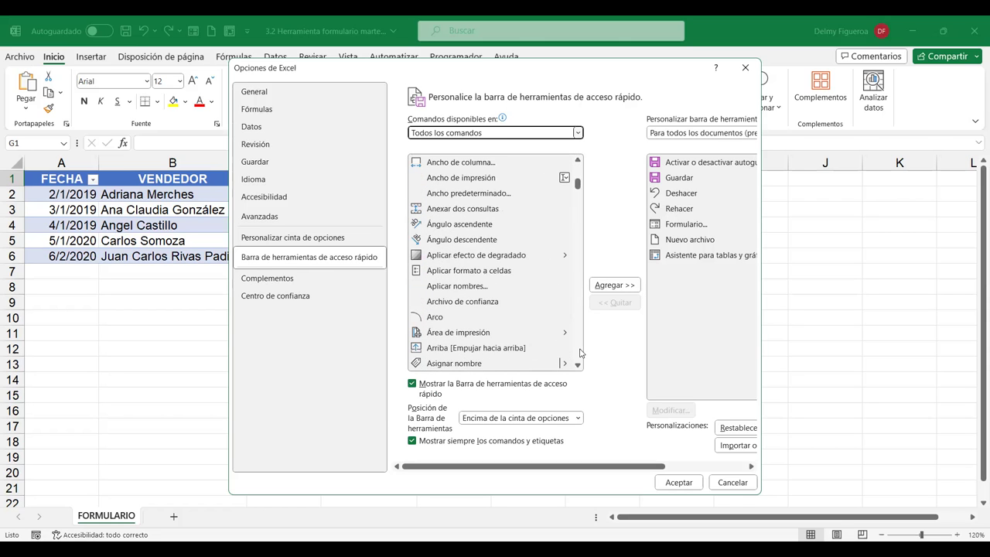
click(581, 352)
click(581, 352)
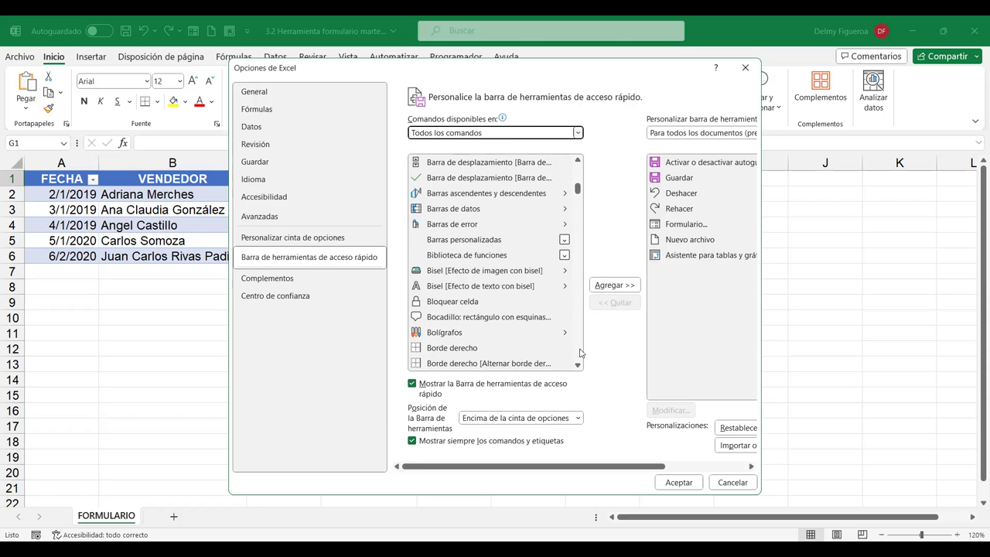
click(581, 353)
click(580, 352)
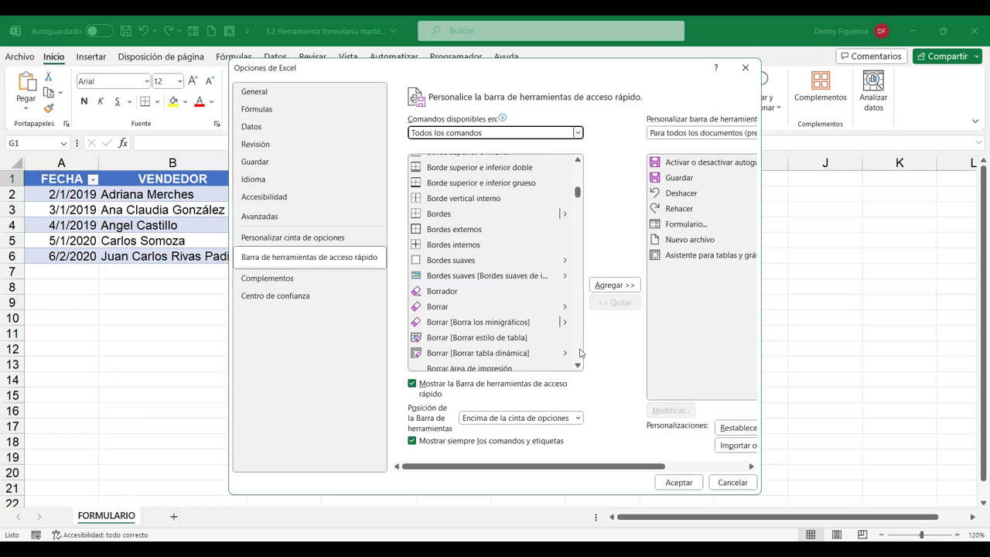
click(467, 263)
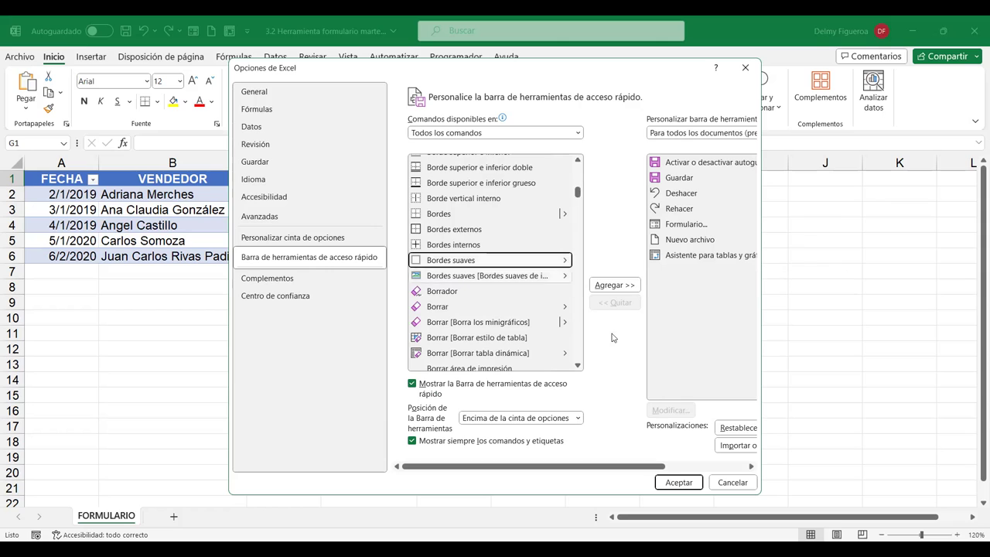
click(580, 350)
click(581, 350)
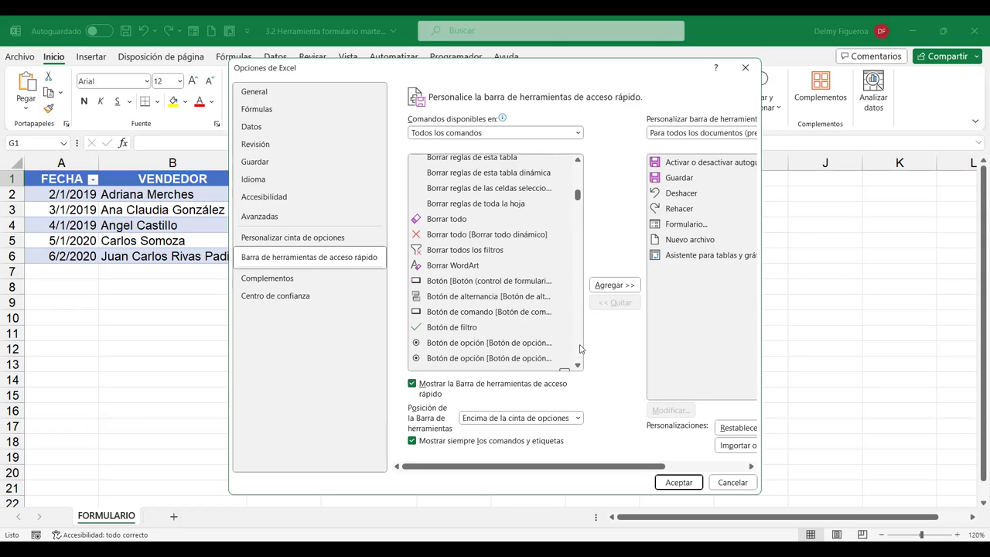
click(458, 232)
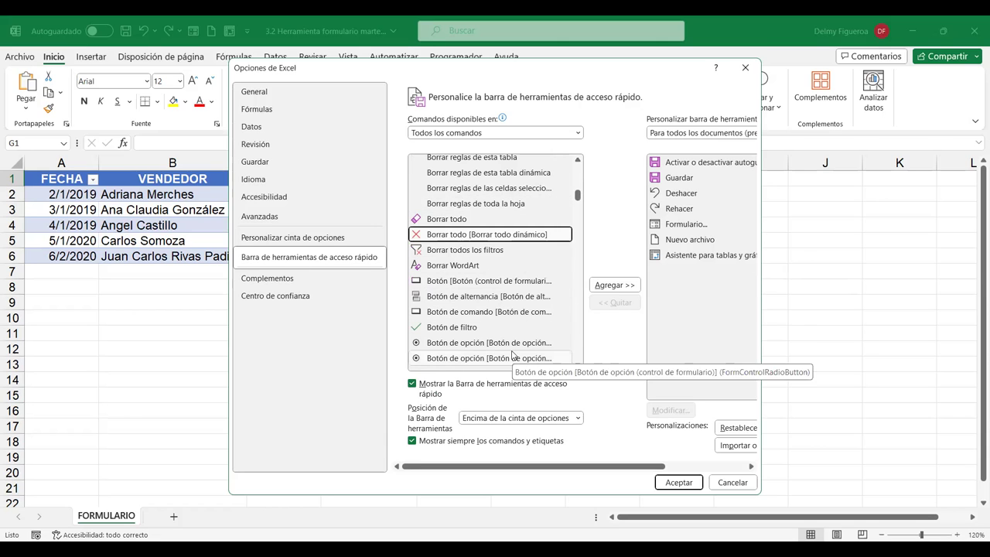
- Scroll further down the Todos los comandos list and select Formulario...
scroll(512, 354, down, 10)
click(469, 360)
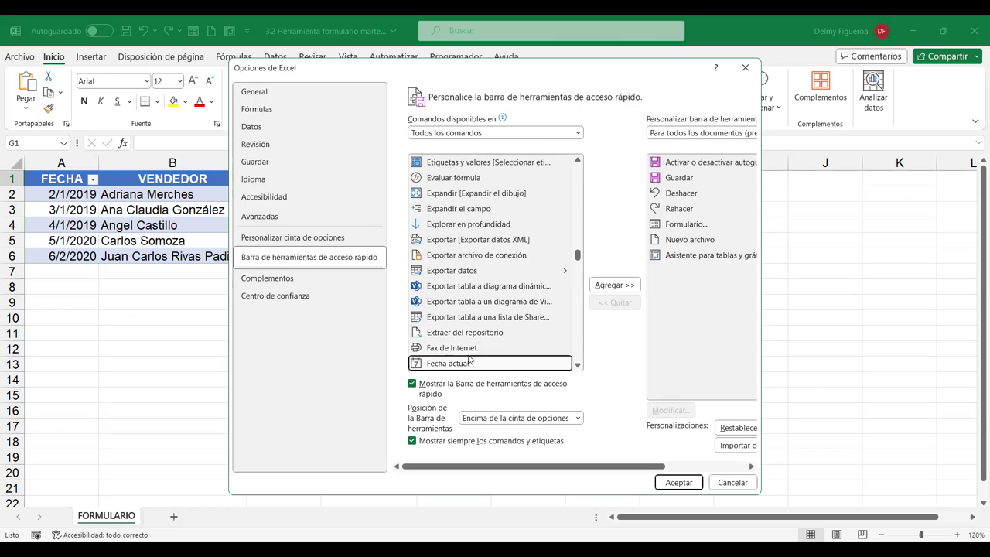
key(Down)
key(Down)
key(Down)
key(Down)
key(Down)
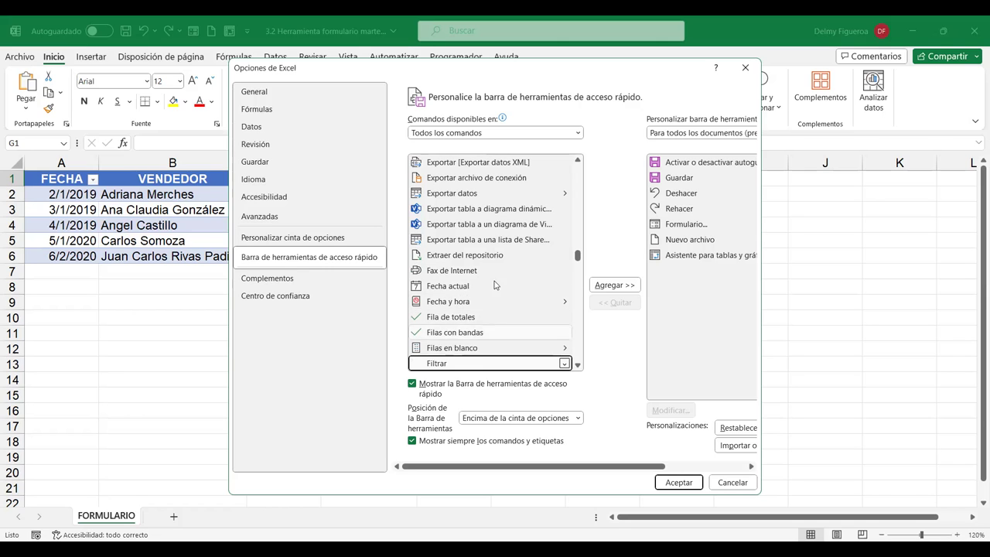
key(Down)
key(Down)
key(Down)
key(Down)
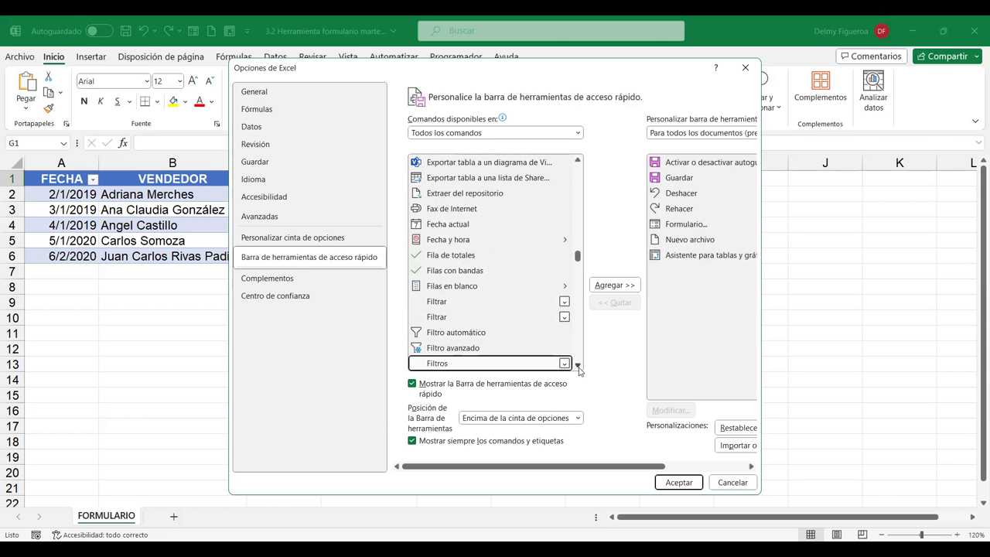
scroll(579, 369, down, 1)
scroll(579, 369, down, 1)
scroll(578, 368, down, 2)
scroll(578, 369, down, 1)
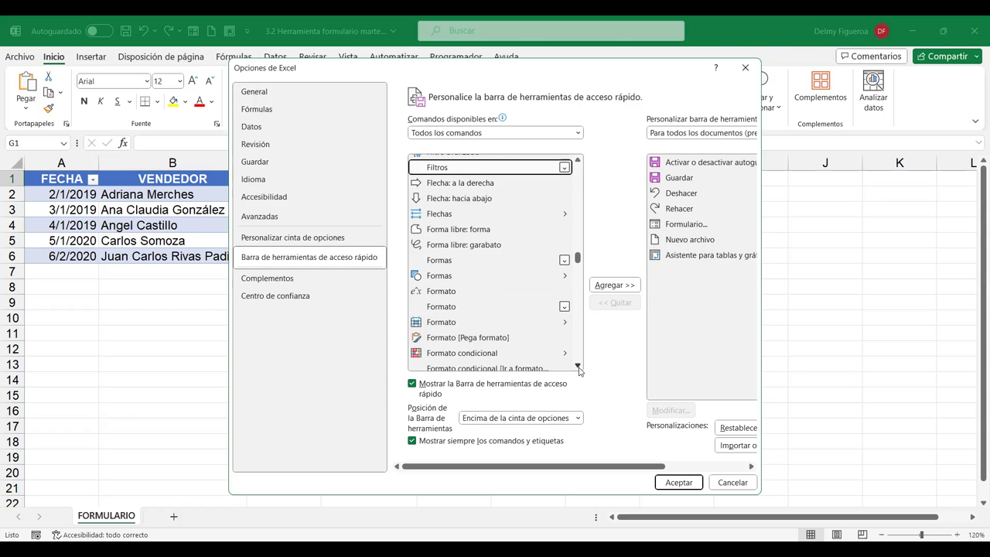
scroll(579, 369, down, 1)
scroll(578, 368, down, 2)
scroll(578, 369, down, 1)
scroll(578, 369, down, 1)
scroll(578, 368, down, 2)
scroll(578, 368, down, 2)
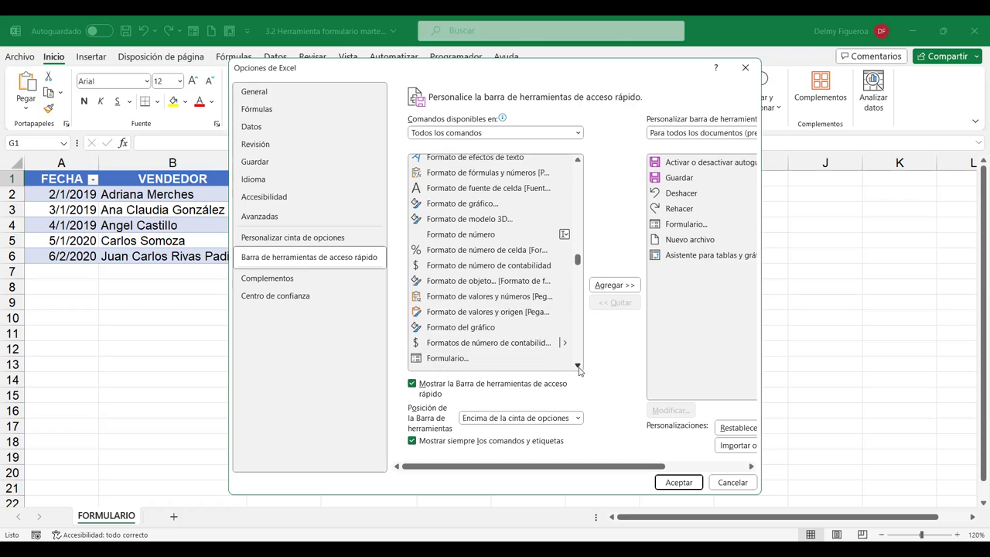
scroll(579, 369, down, 1)
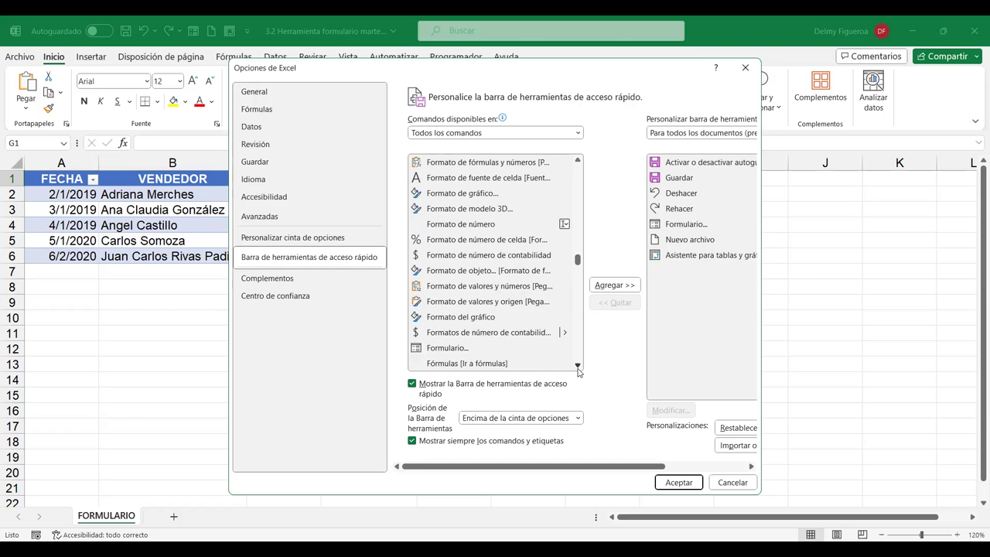
click(458, 337)
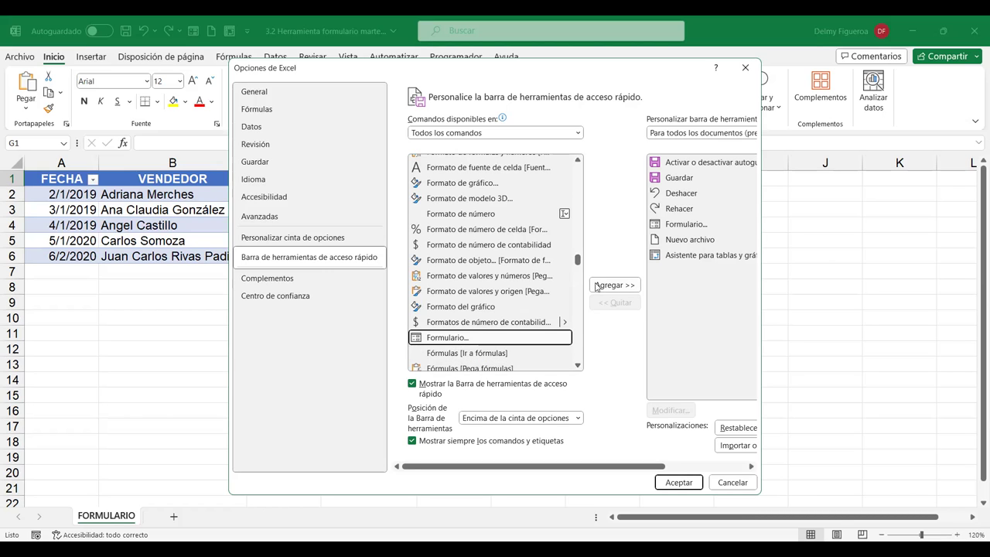
- Add Formulario... to the quick-access toolbar list and accept, closing Excel Options
click(623, 285)
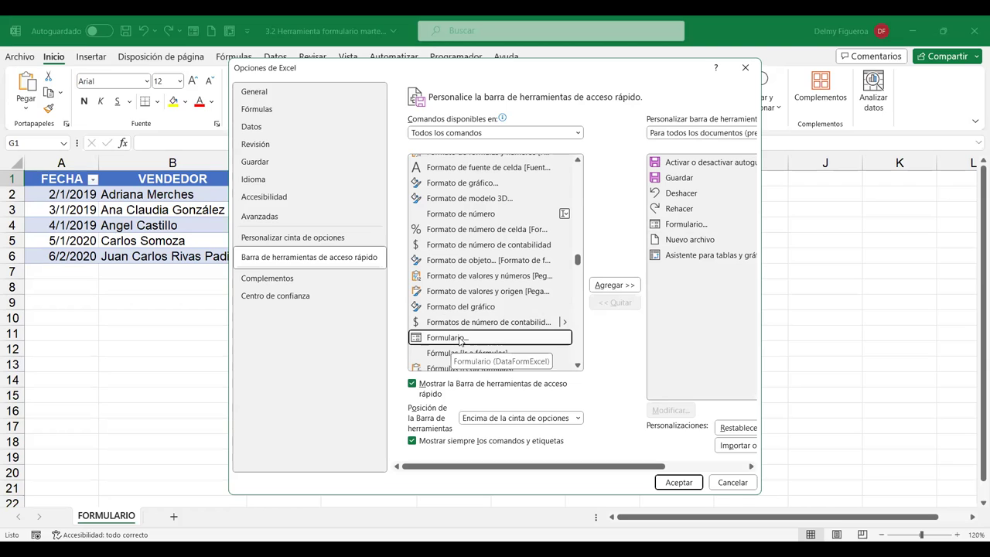
click(724, 344)
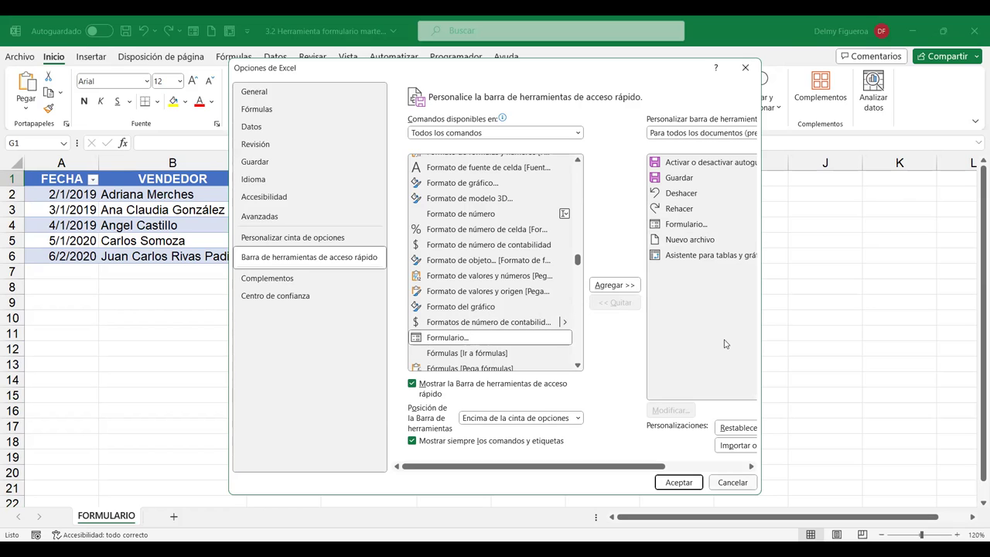
key(Return)
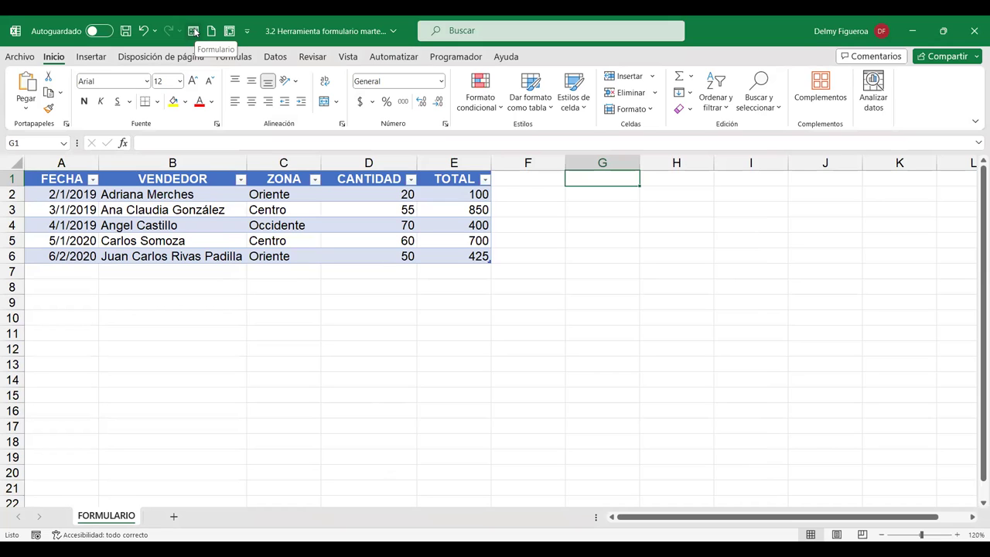
click(194, 31)
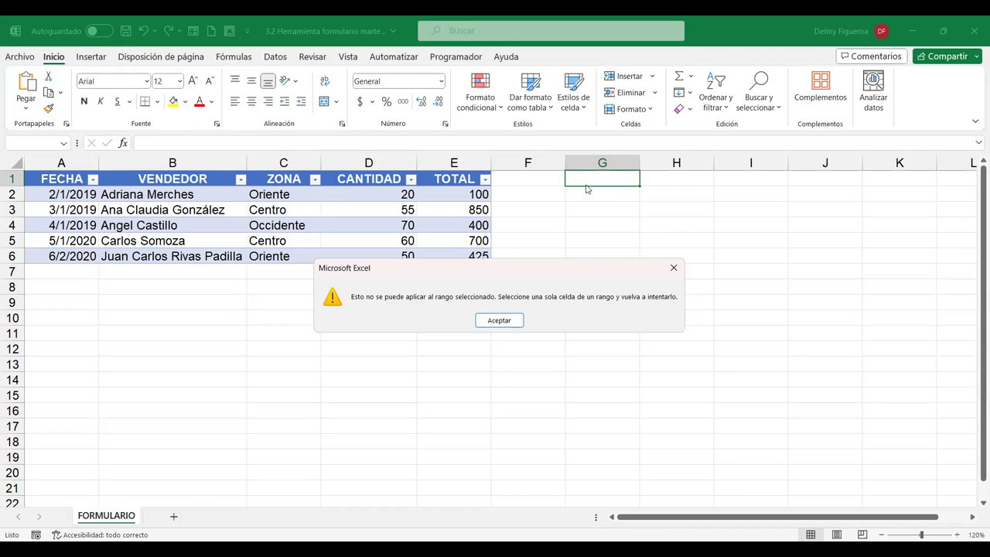
click(674, 267)
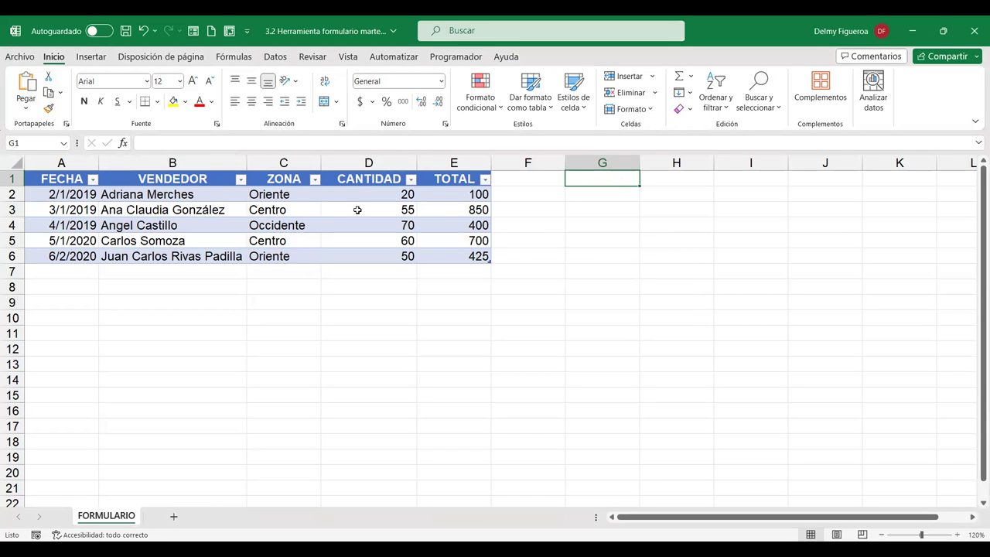
click(357, 210)
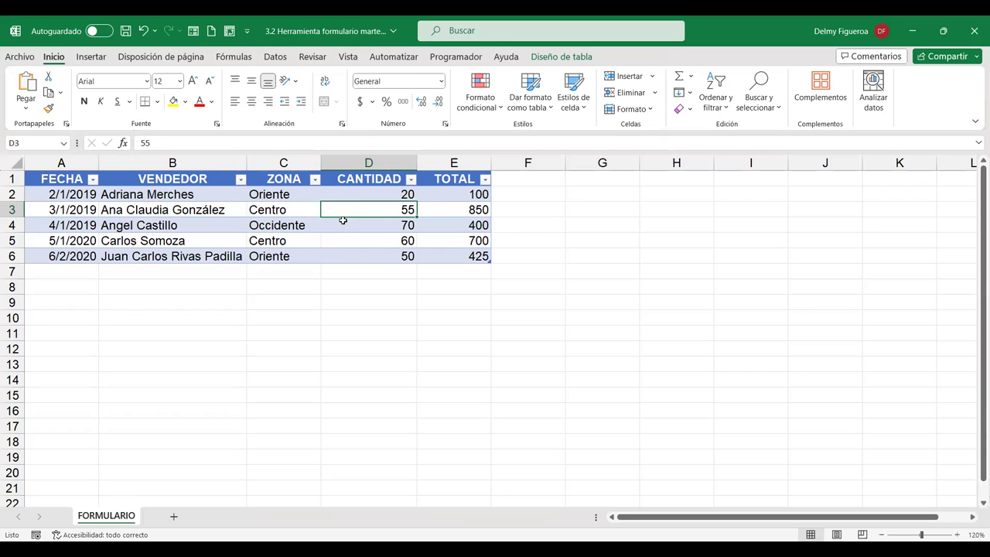
- Open the Formulario data form, step through the existing records, then start a blank new record
click(194, 34)
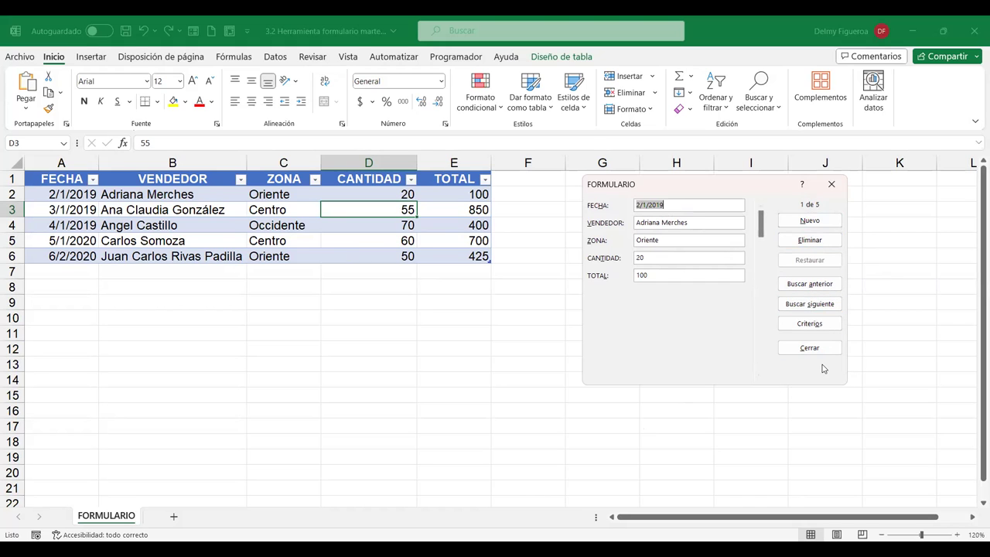
click(809, 304)
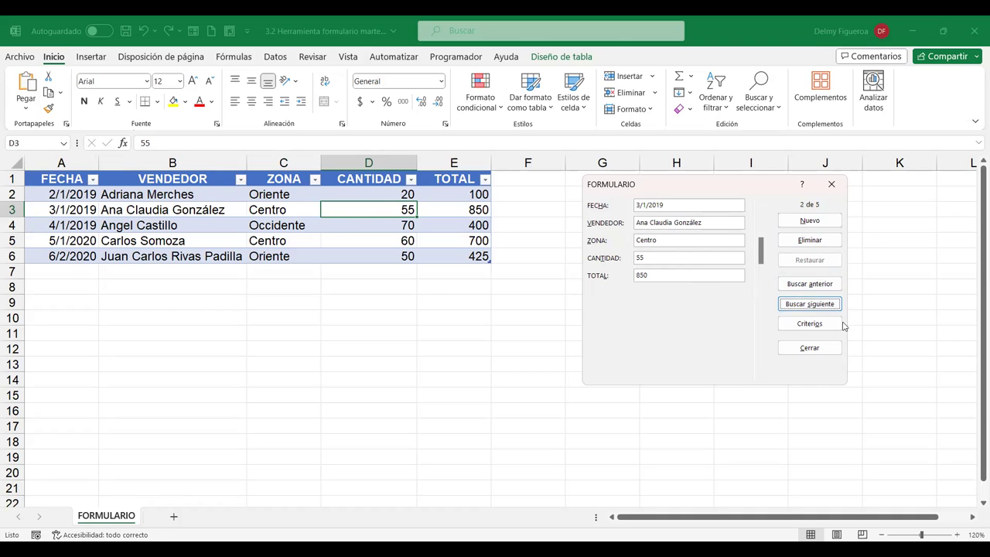
click(804, 306)
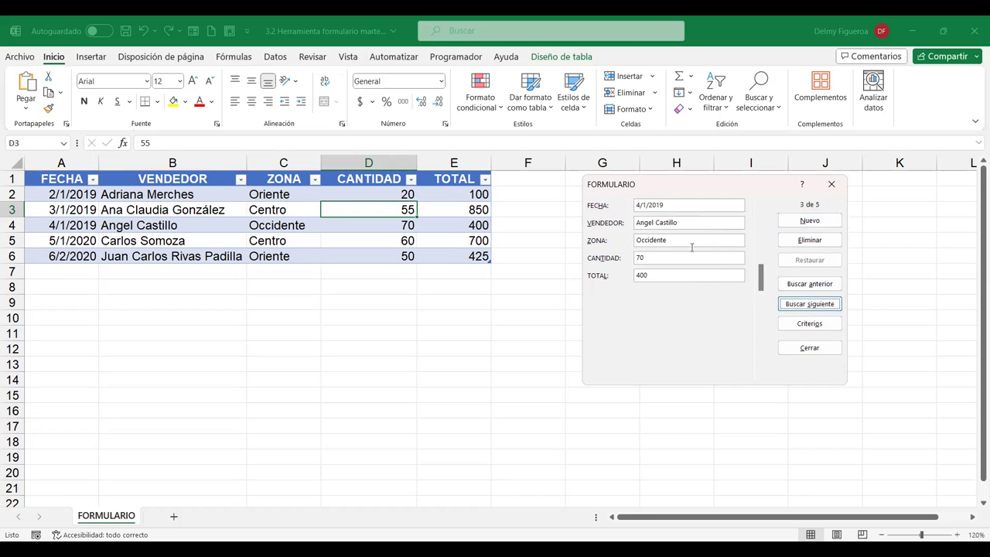
click(818, 306)
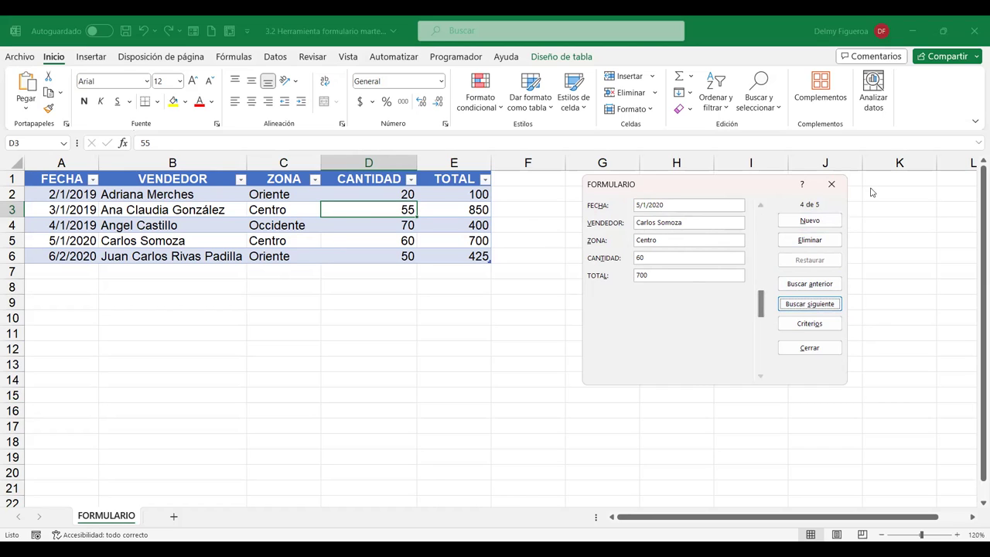
click(818, 224)
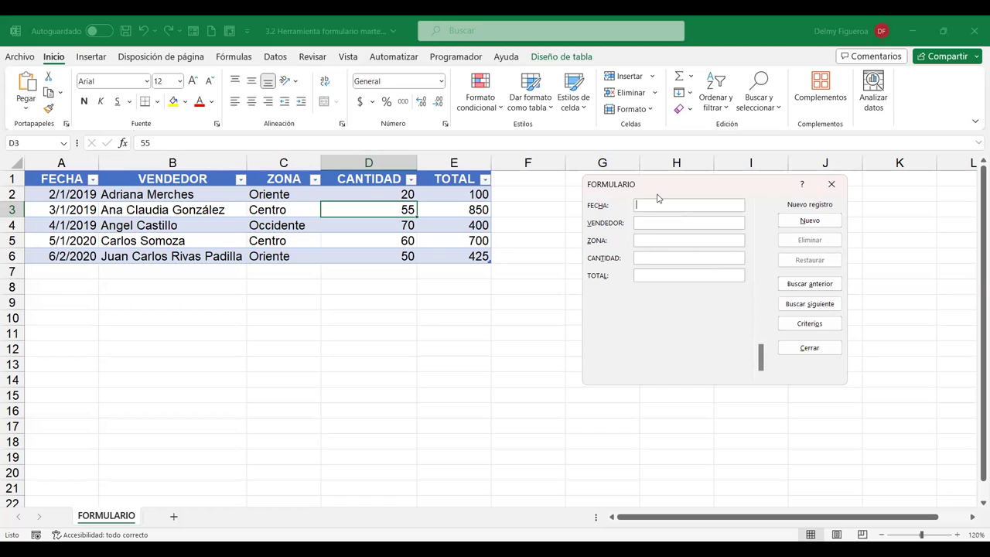
- Add a record dated 7/2/2020 for the salesperson, zone Occidente, quantity 70, total 940
click(637, 35)
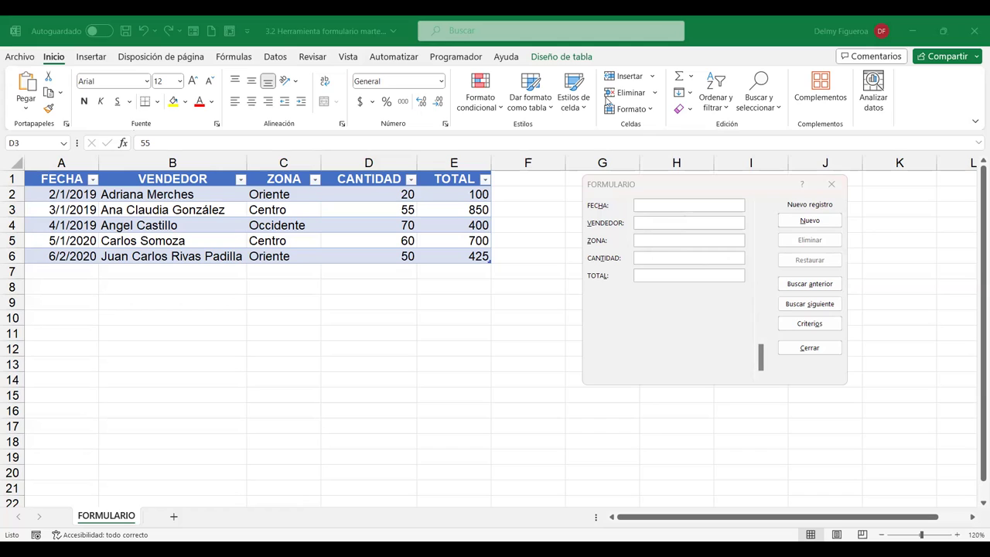
click(673, 194)
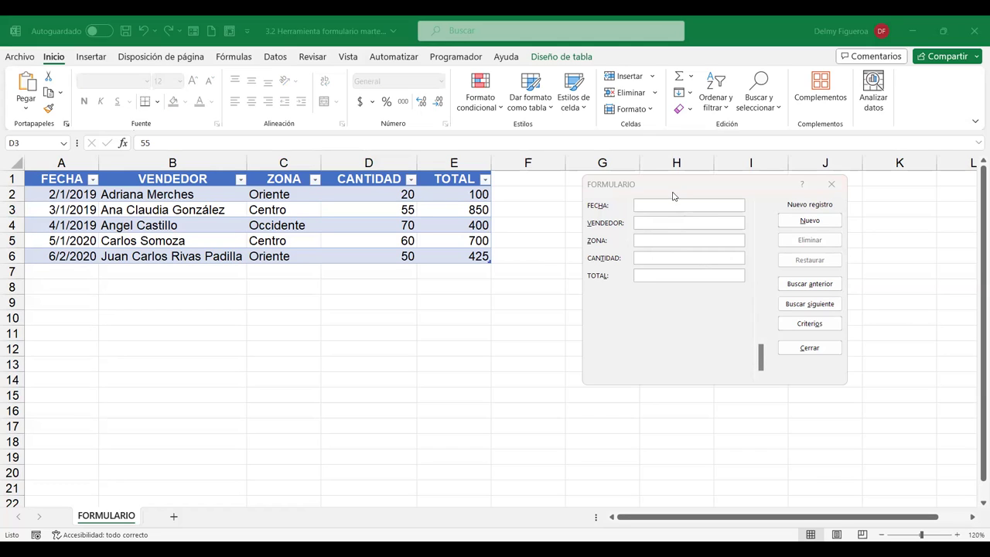
click(655, 203)
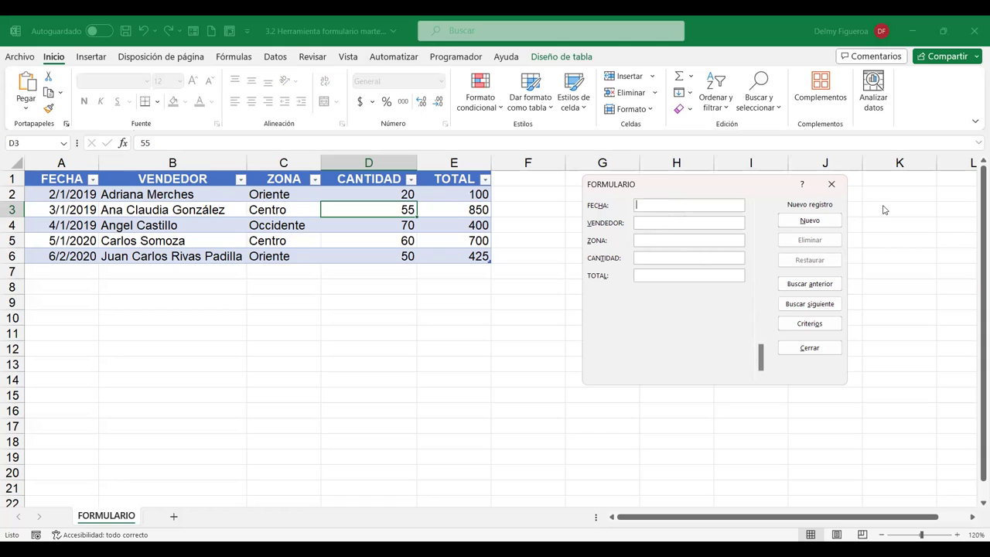
text(7/2/20)
text(20)
key(shift+Home)
key(End)
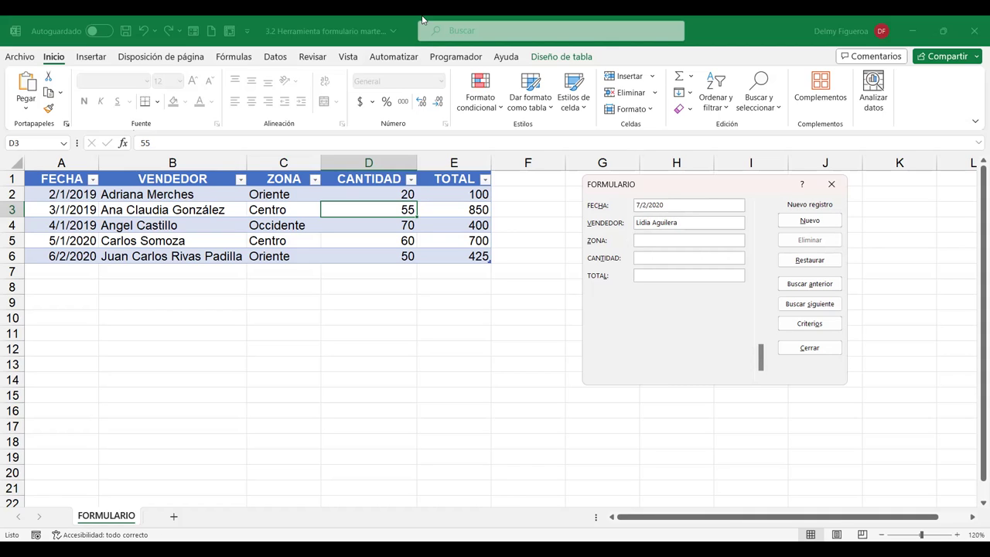
text(Oc)
text(cidente)
text(70)
text(940)
key(Return)
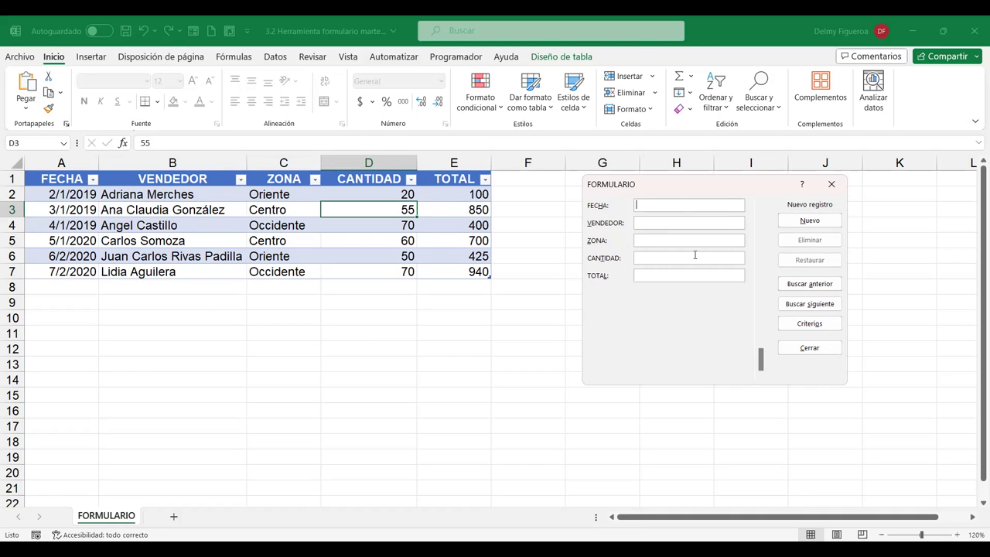
- Add a record dated 10/3/2021, zone Centro, quantity 23, total 535
text(10/)
text(3/20)
text(21)
text(entro)
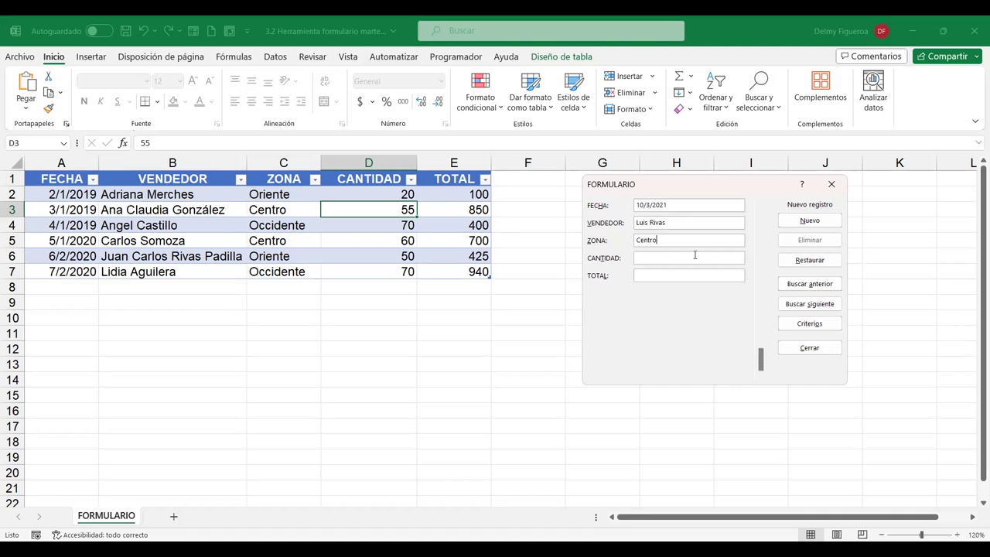
text(23)
text(535)
key(Return)
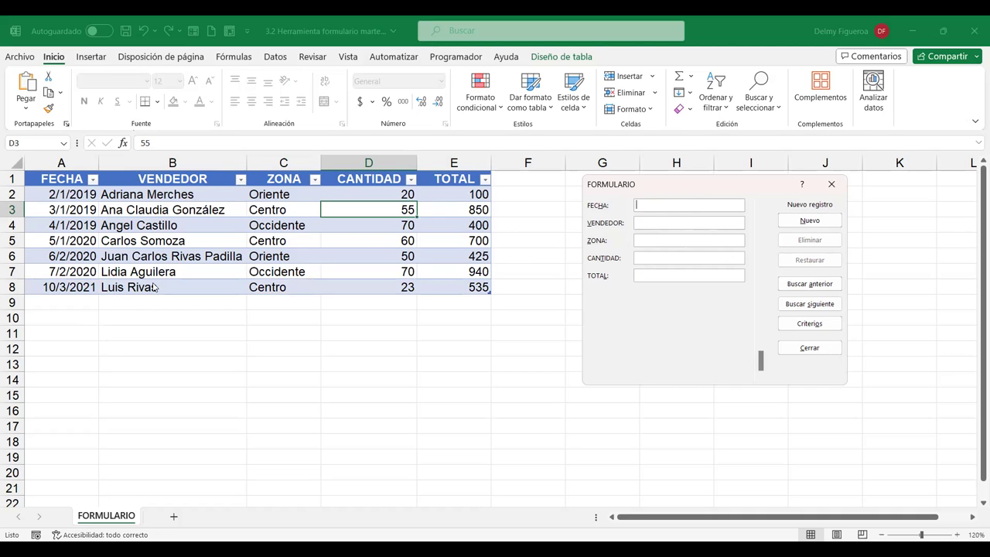
- Add a record dated 11/3/2021 for the salesperson, zone Oriente, quantity 40, total 570
text(11/3)
text(/2021)
key(Tab)
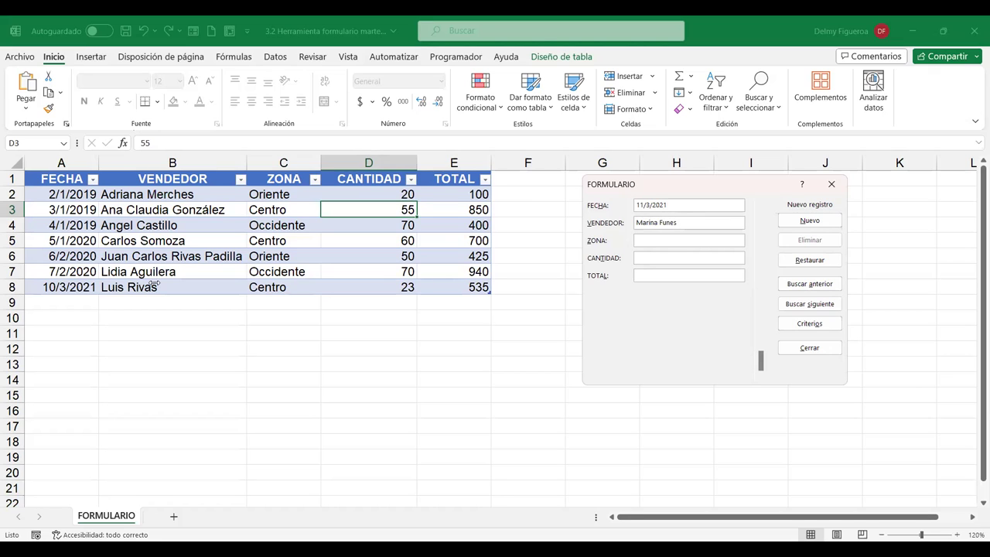
text(Oriente)
key(Tab)
text(40)
text(570)
key(Return)
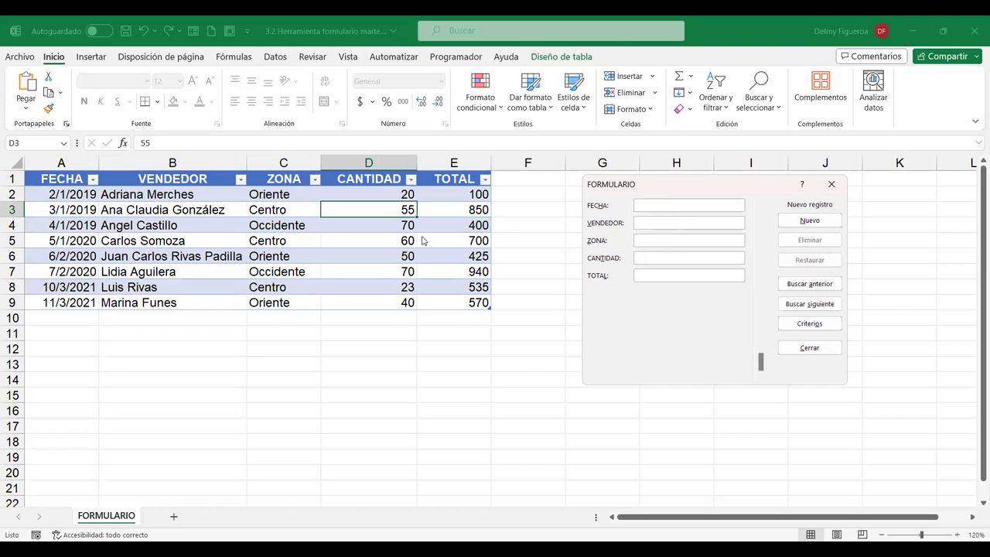
- Step back through the data form records to the first one
click(796, 285)
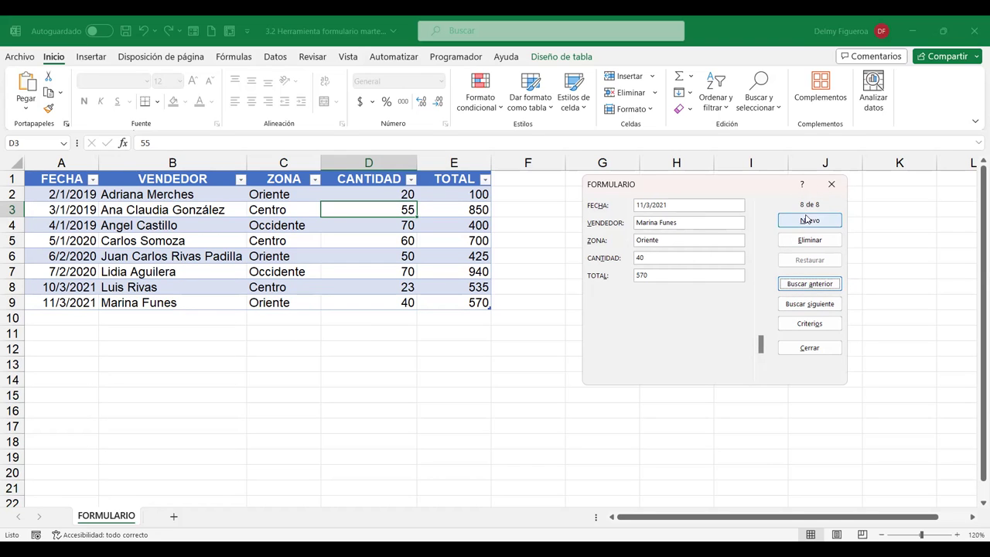
click(820, 285)
click(821, 287)
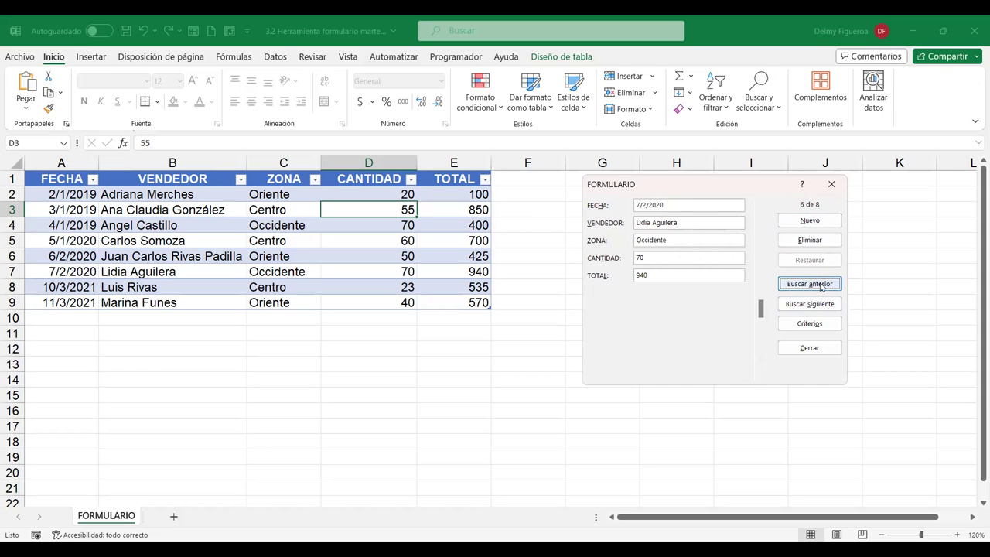
click(821, 286)
click(821, 286)
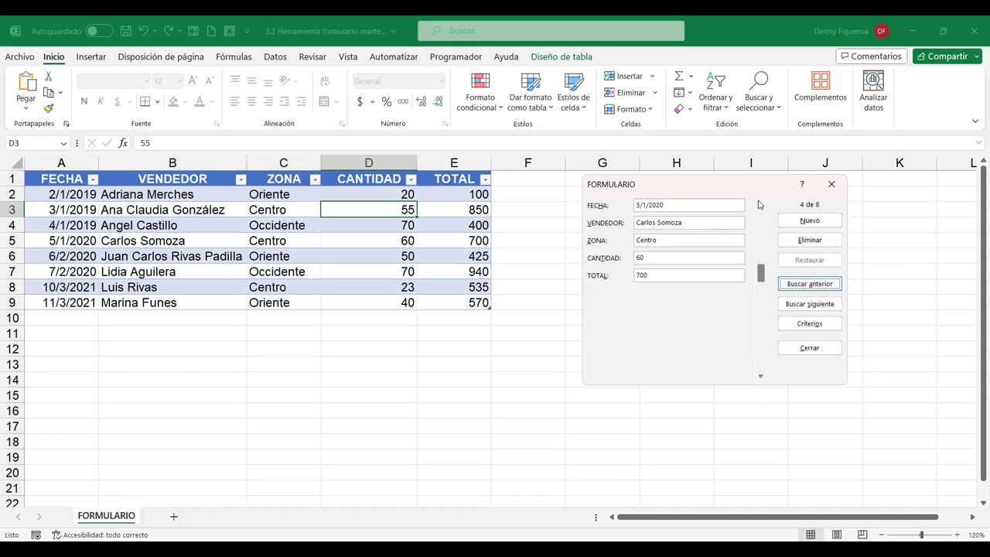
click(793, 284)
click(798, 286)
click(801, 289)
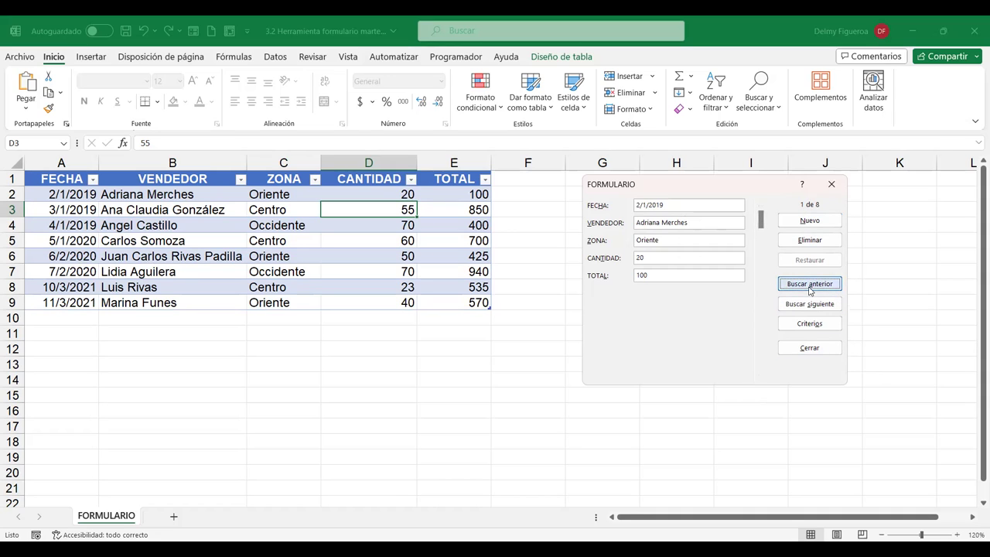
- Step forward to the last record, then back to record 6 of 8 (7/2/2020, Occidente)
click(811, 303)
click(814, 304)
click(814, 303)
click(814, 303)
click(814, 304)
click(814, 304)
click(815, 304)
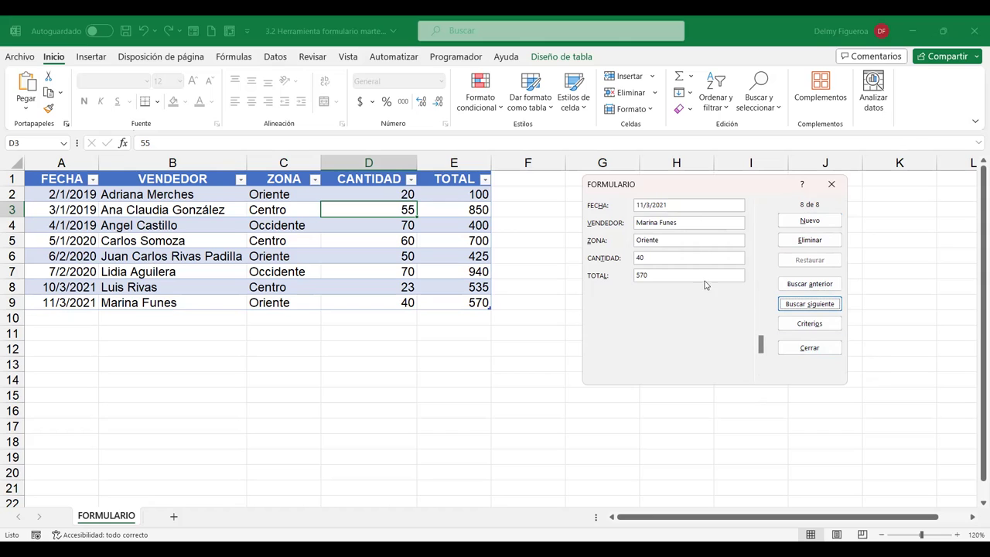
click(812, 286)
click(812, 285)
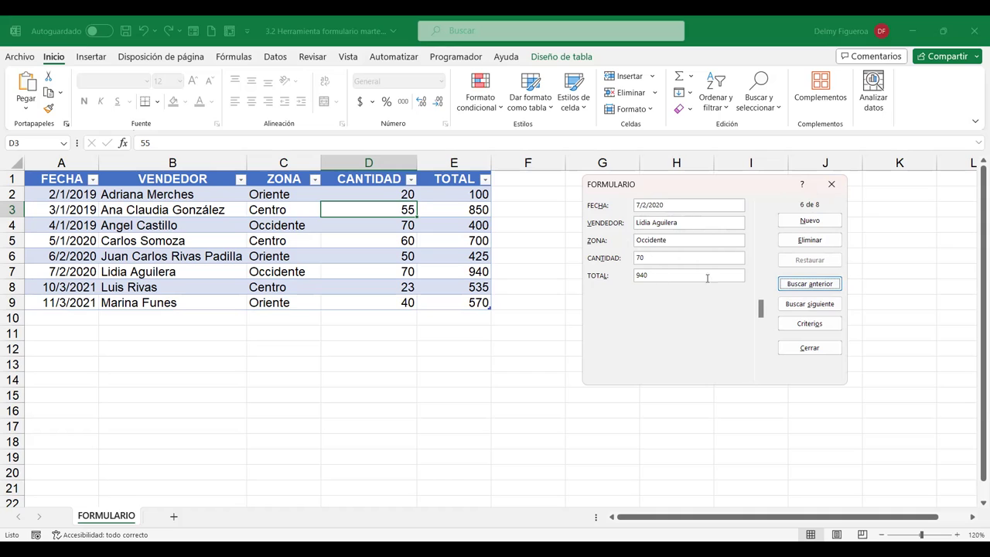
- Delete the 7/2/2020 Occidente record, confirm, and check the neighbouring records
click(818, 245)
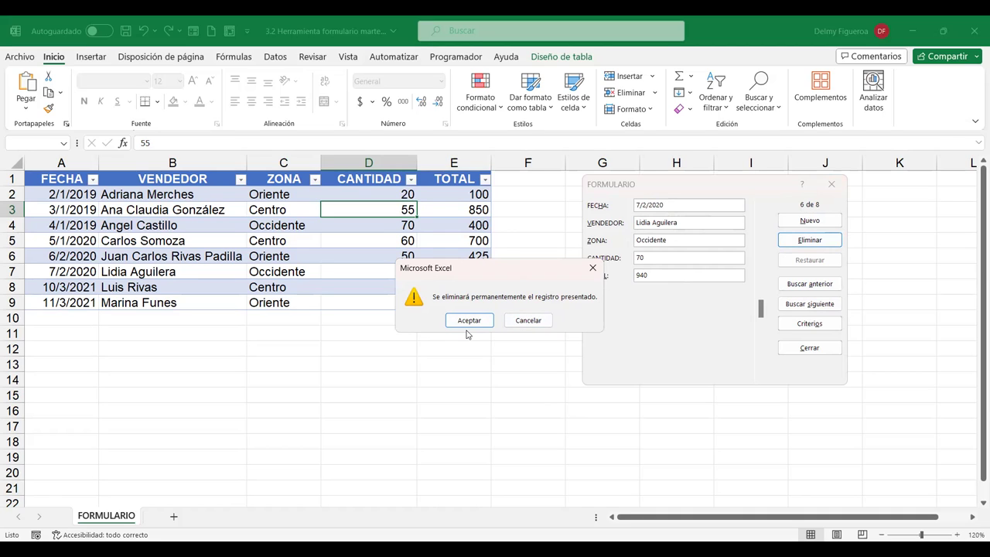
click(468, 320)
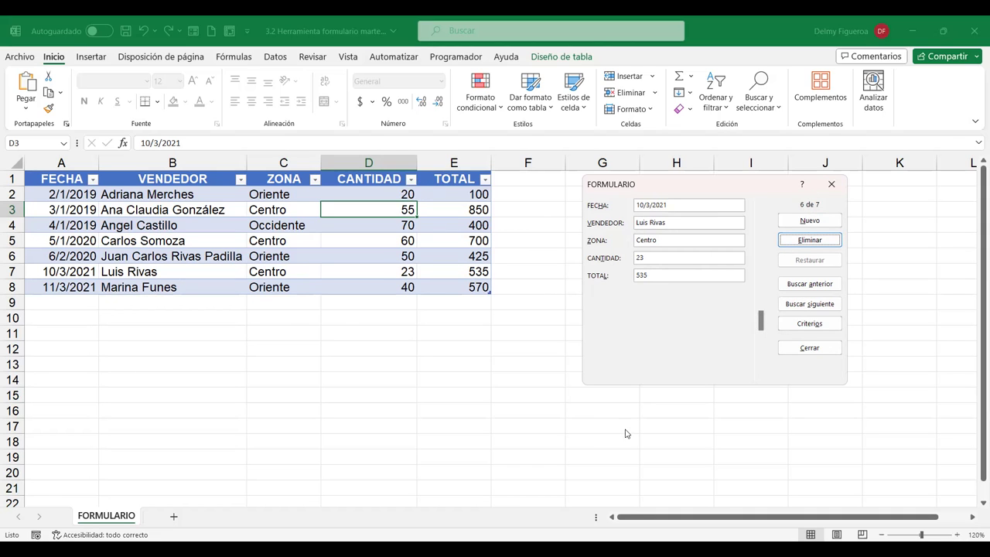
click(832, 288)
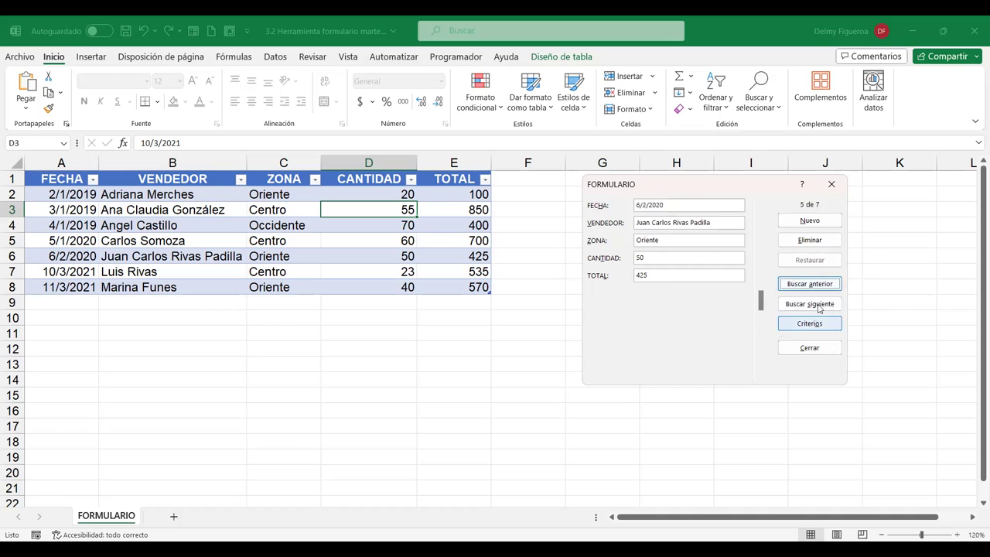
click(821, 306)
click(820, 284)
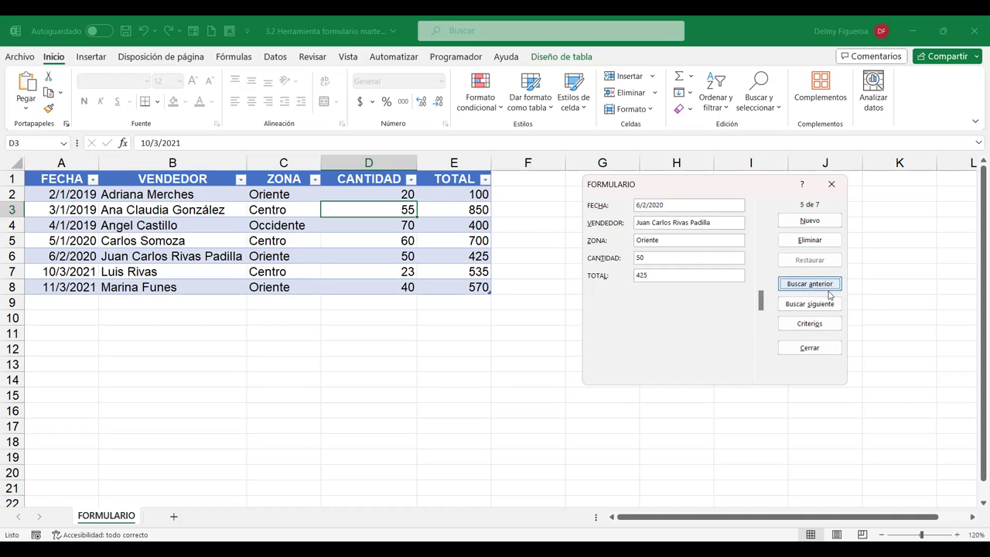
click(824, 308)
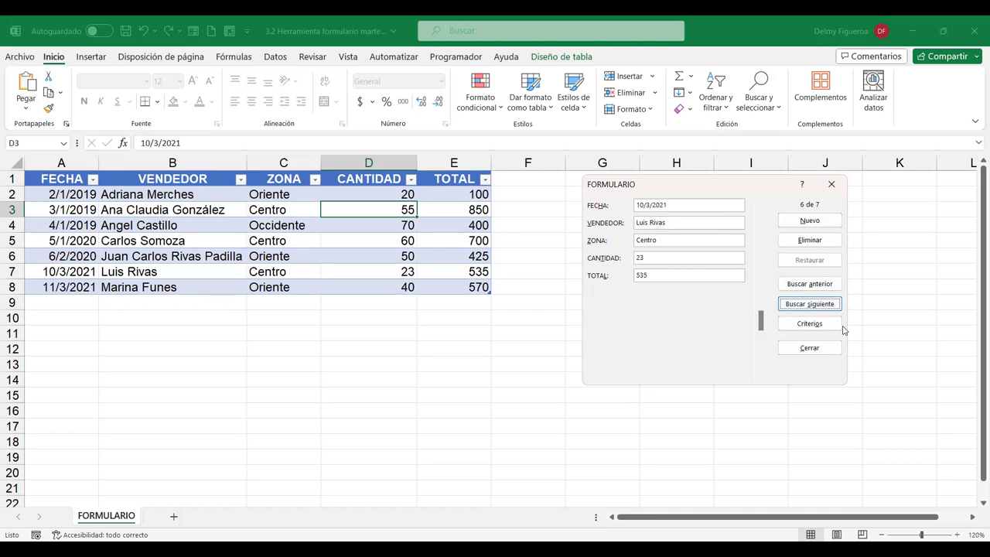
click(797, 325)
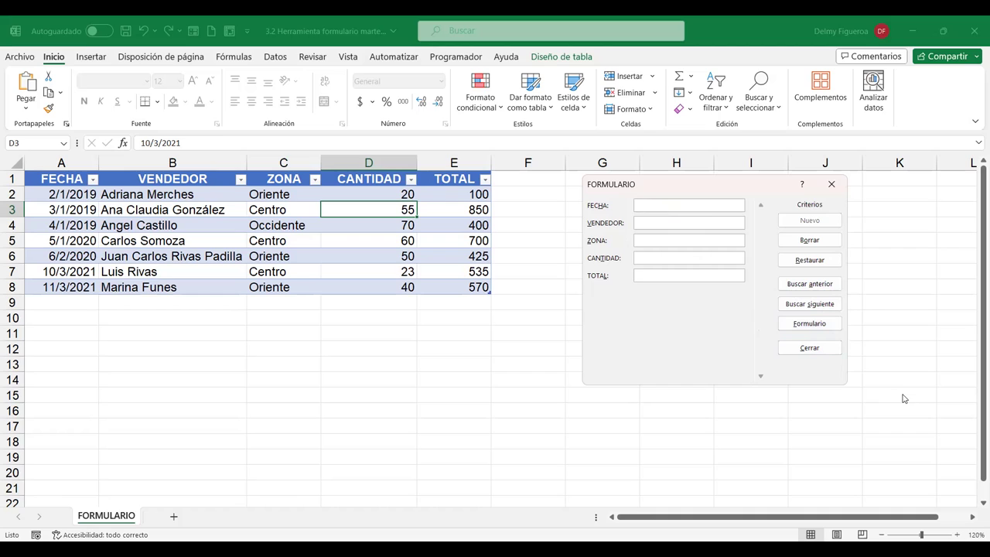
text(6/2/2020)
key(Return)
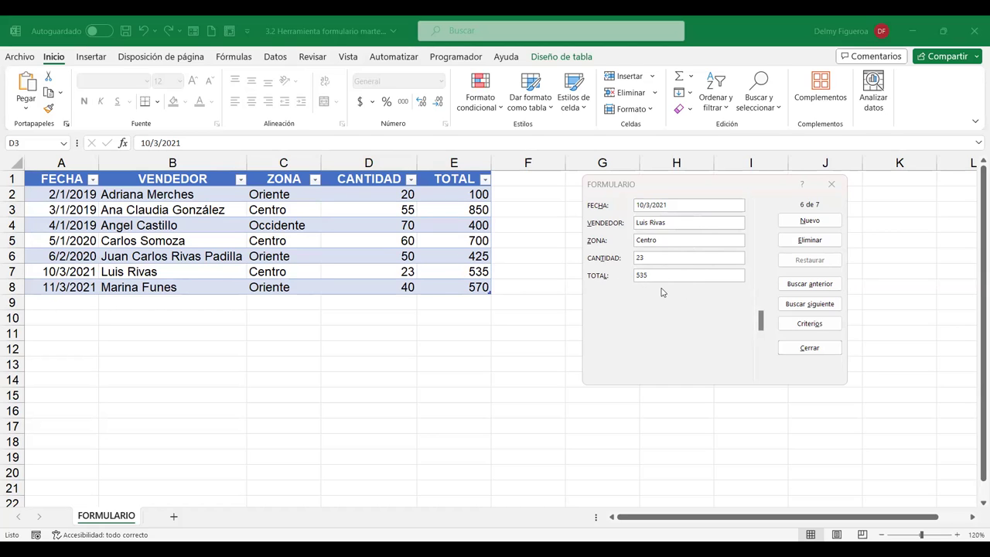
click(807, 324)
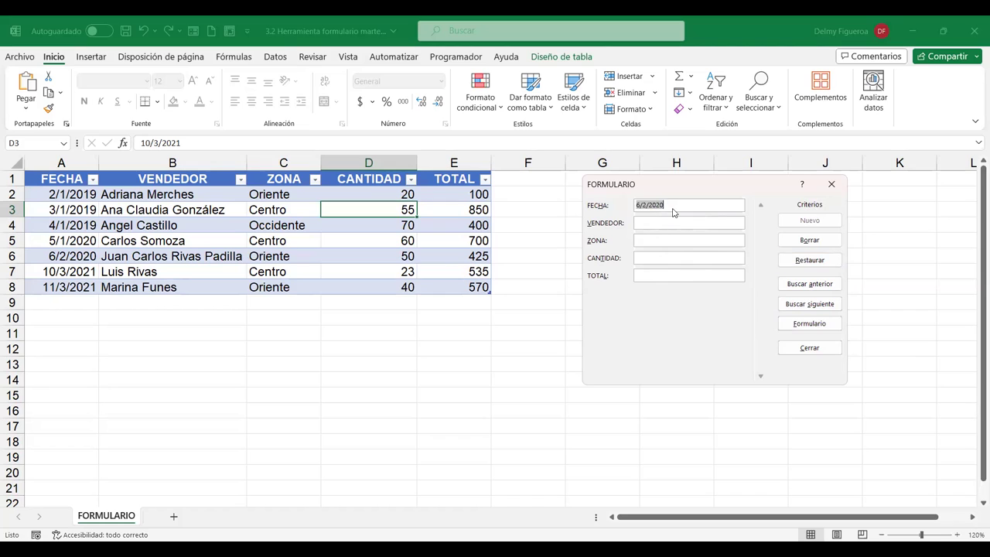
key(BackSpace)
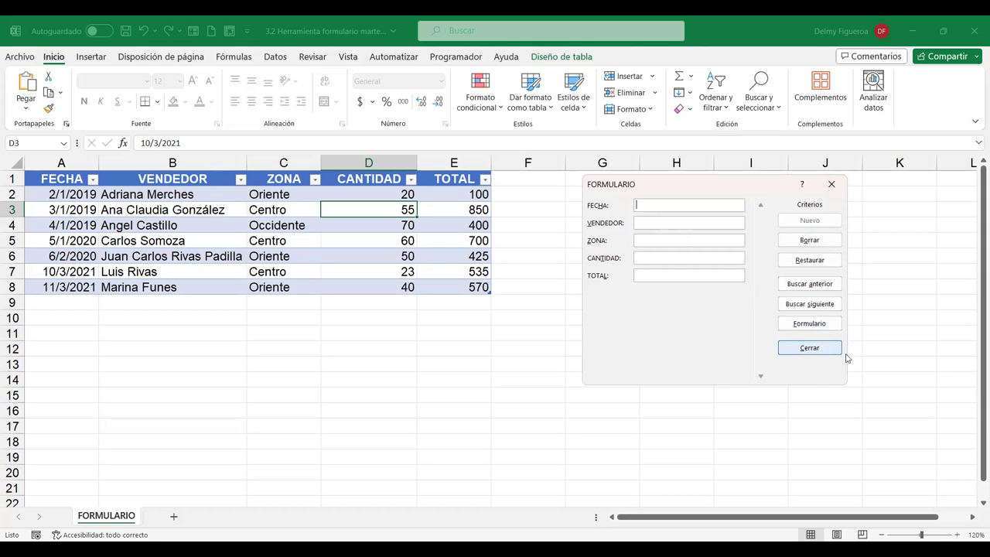
click(670, 222)
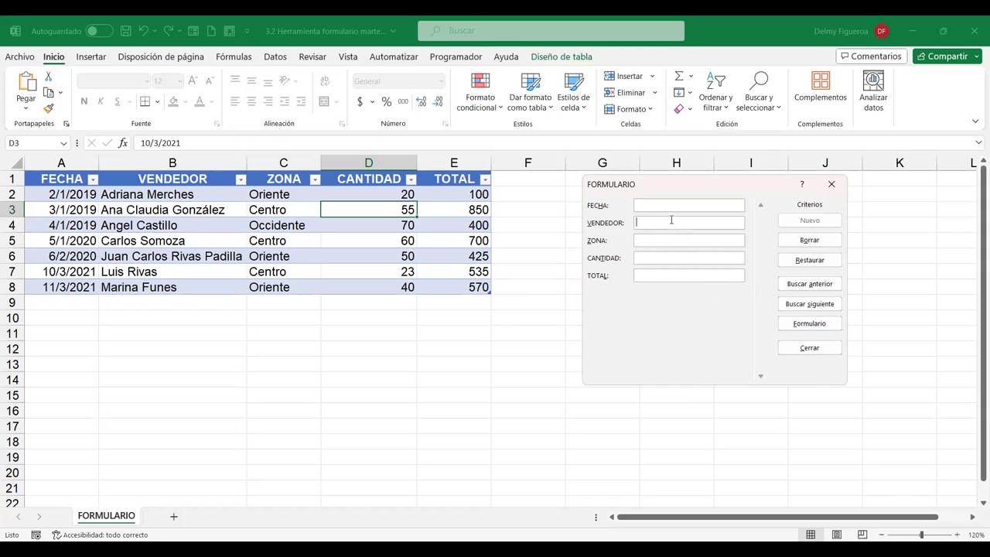
key(Return)
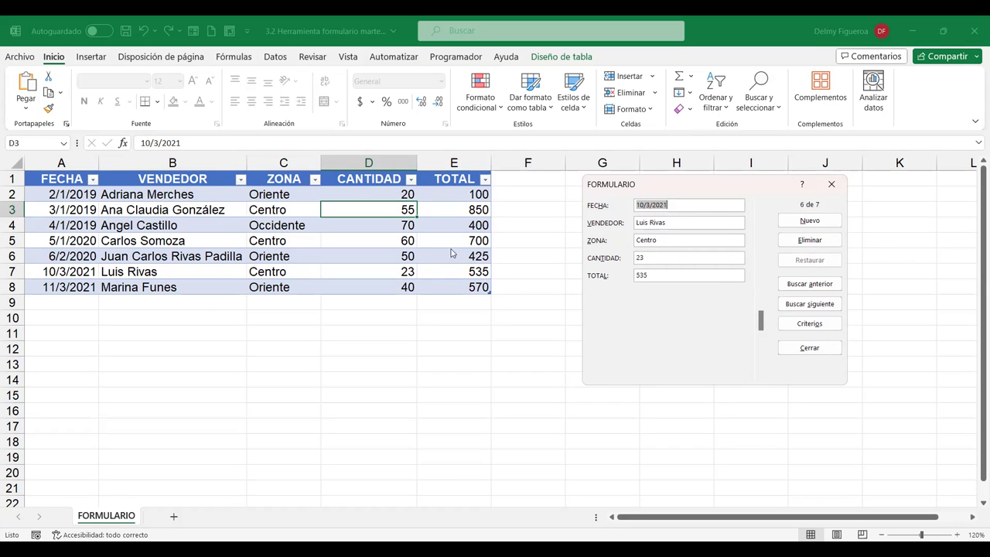
click(415, 247)
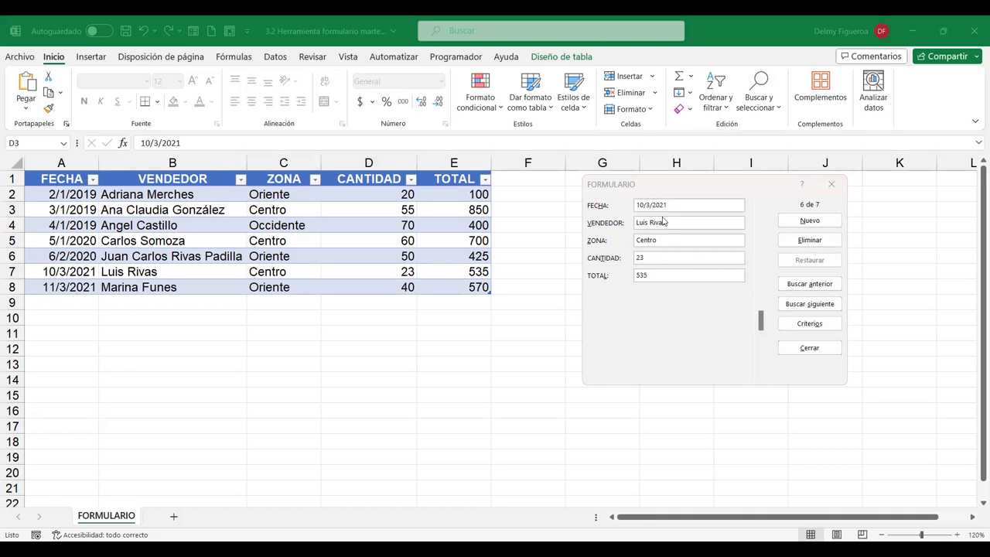
- Correct the salesperson's surname on record 6, save it to row 7, and close the data form
click(739, 222)
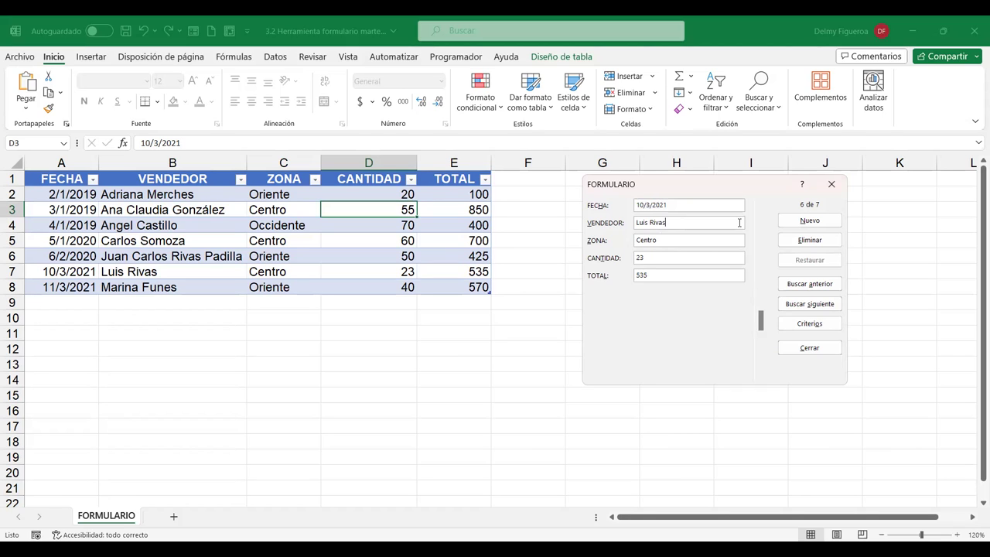
key(BackSpace)
key(BackSpace)
key(BackSpace)
key(BackSpace)
key(BackSpace)
click(809, 261)
click(691, 222)
key(BackSpace)
key(BackSpace)
key(BackSpace)
key(BackSpace)
key(BackSpace)
key(Tab)
key(Return)
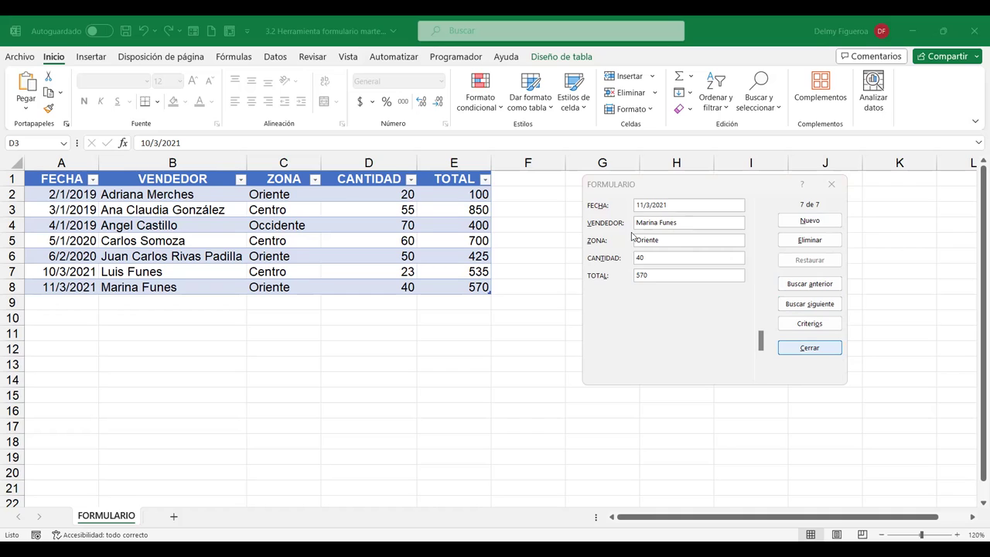
key(Escape)
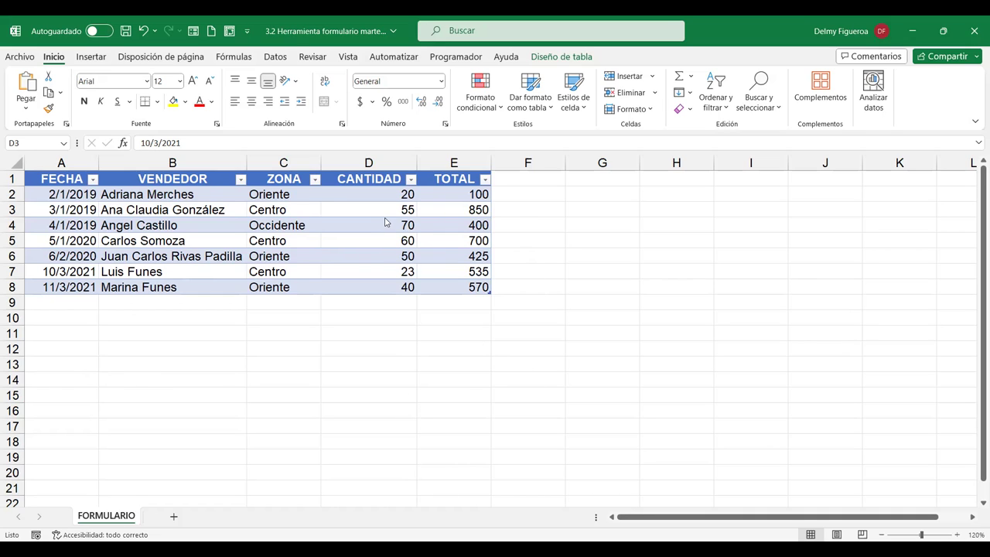
- Rename header E1 to PRECIO and type TOTAL in F1 to extend the table
click(532, 182)
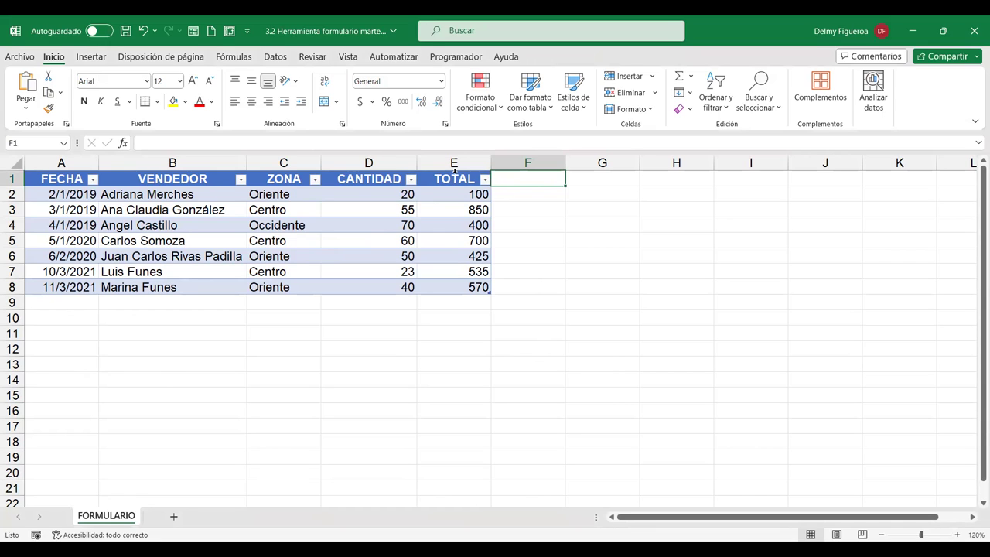
click(455, 177)
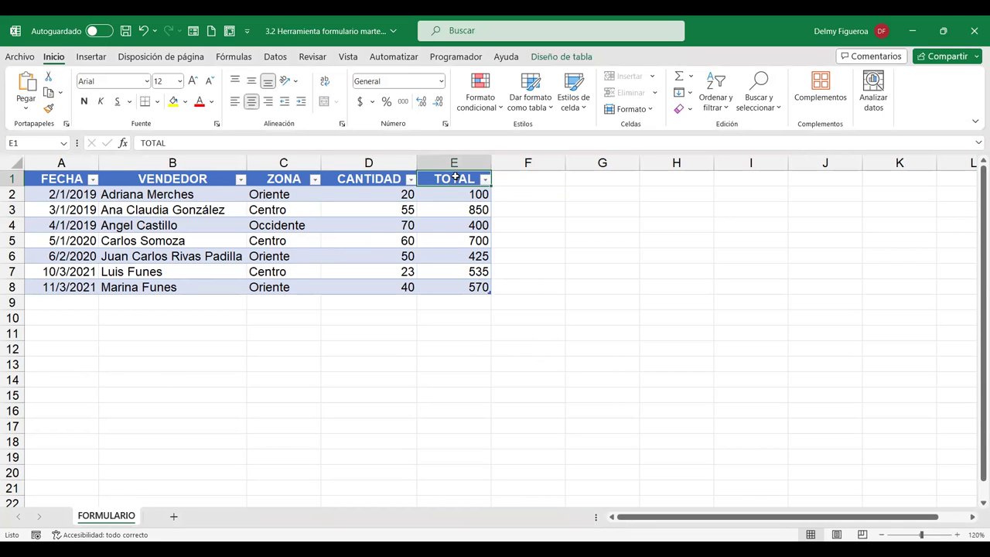
right_click(455, 177)
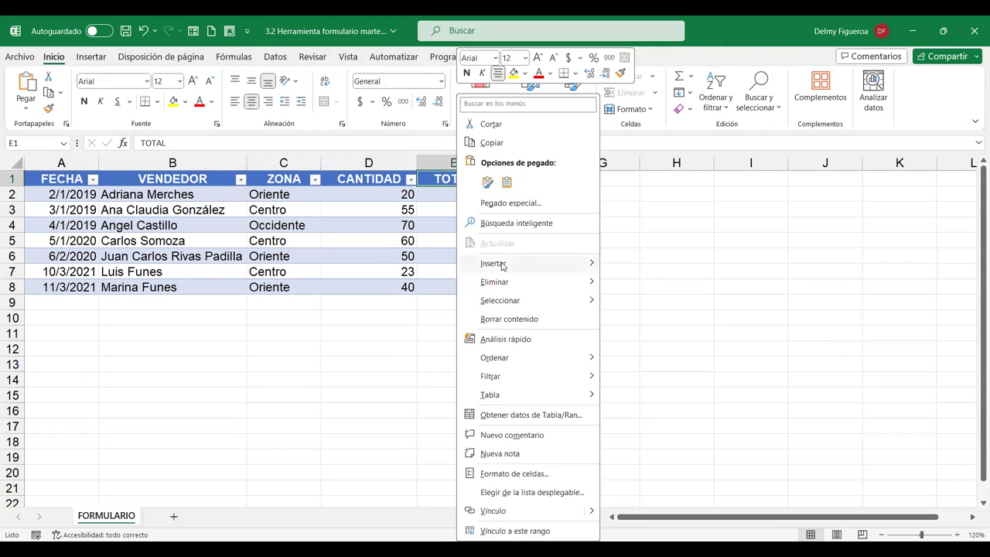
mouse_move(502, 266)
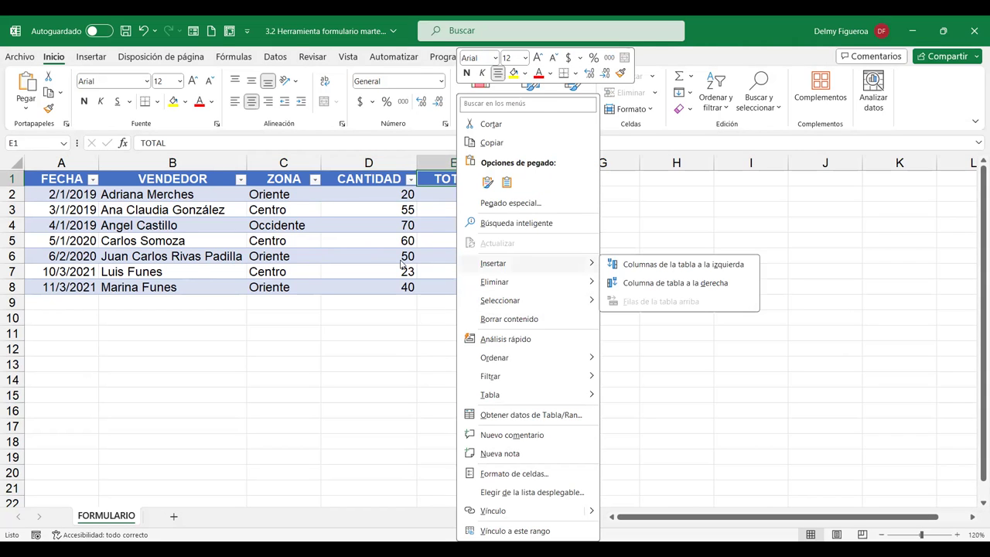
click(527, 177)
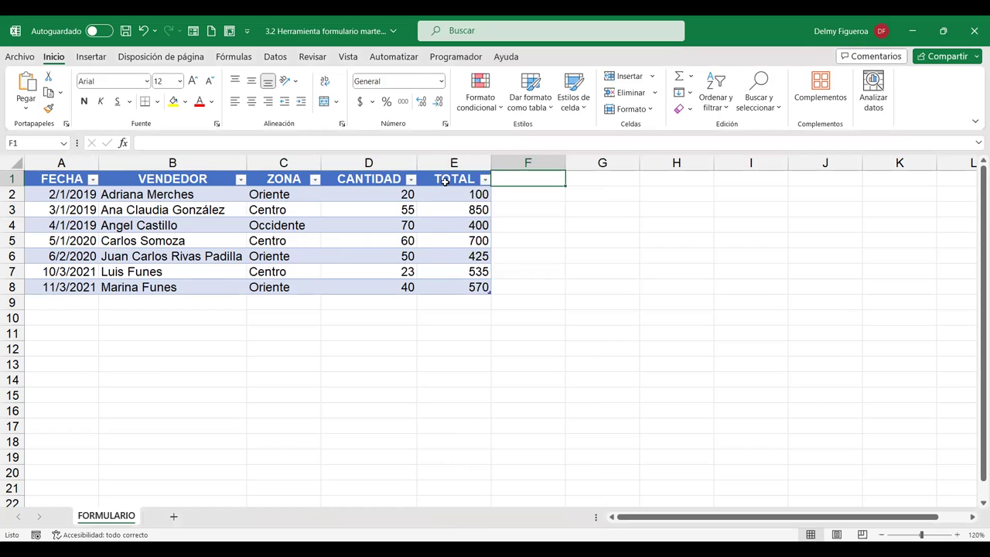
click(445, 181)
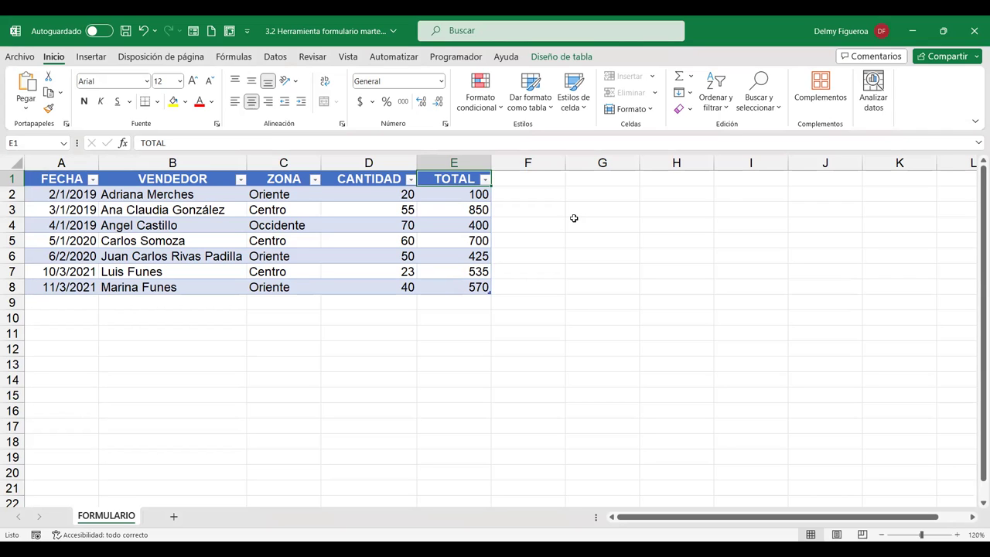
text(PRECIO)
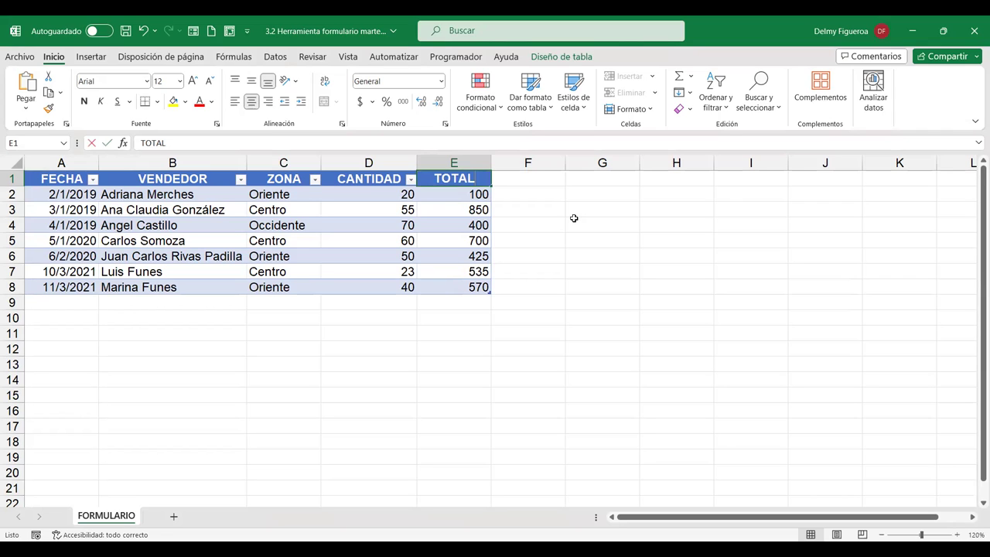
key(Tab)
text(TOTAL)
key(Return)
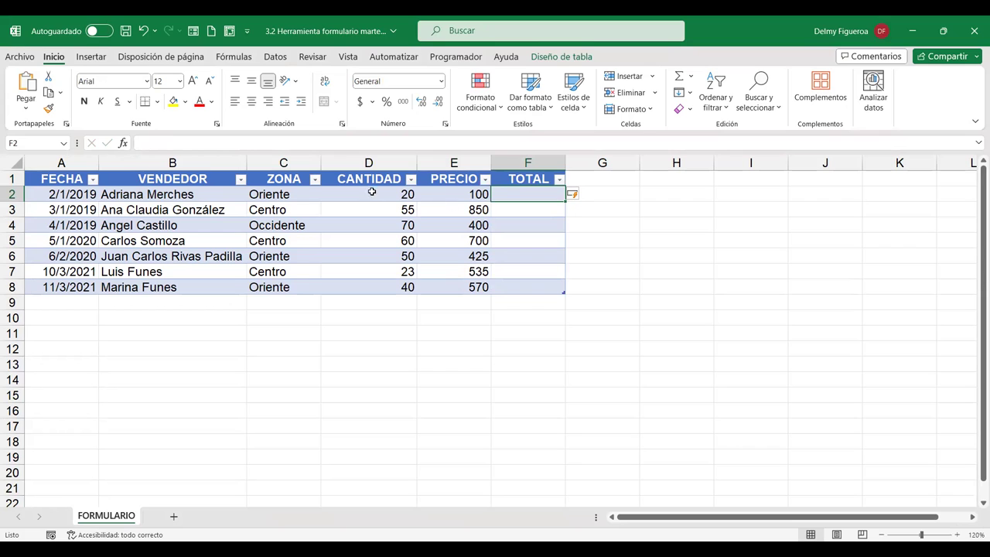
- Enter the formula +E2*D2 in F2 so the TOTAL column computes PRECIO times CANTIDAD
text(+)
click(439, 190)
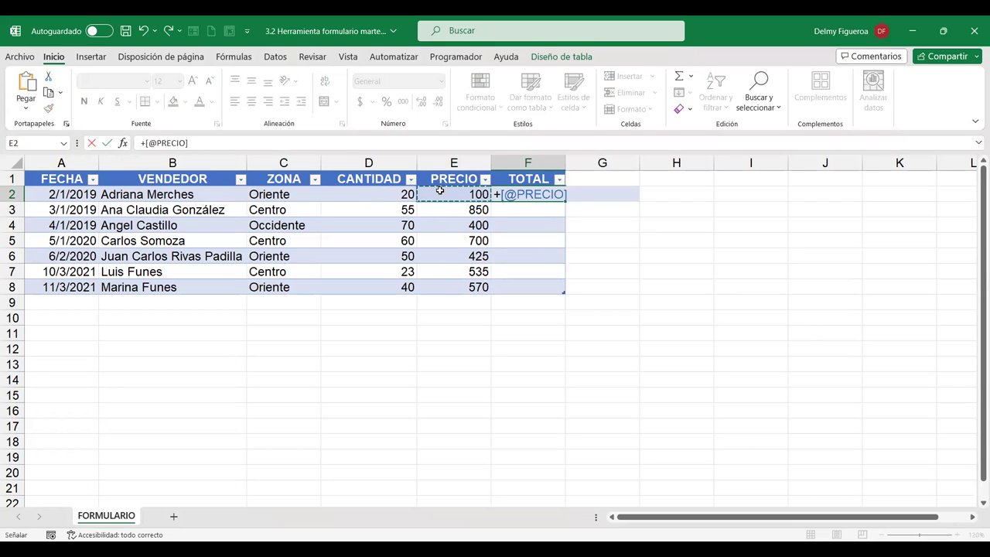
text(*)
click(366, 190)
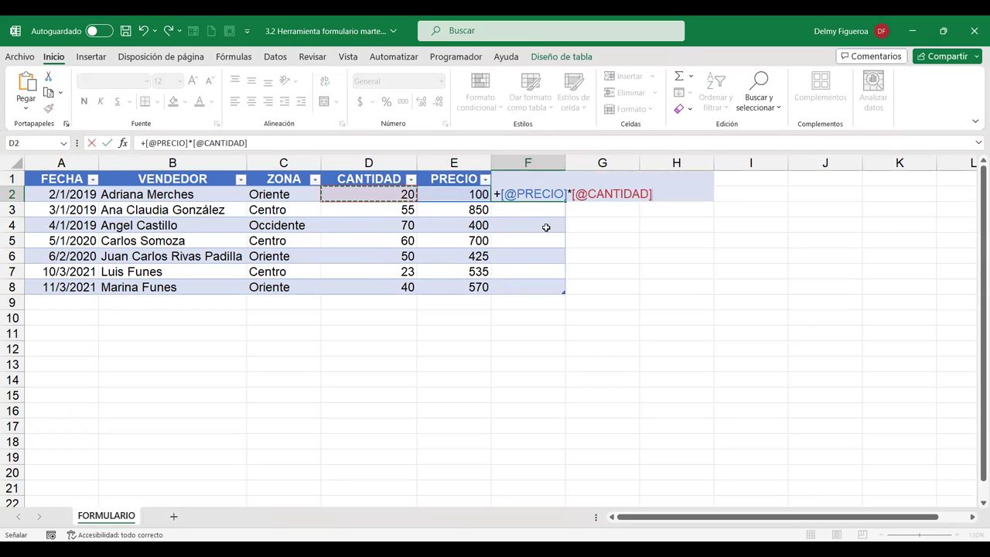
key(Return)
- Apply accounting currency format to the totals in F2:F8
drag(555, 194, 541, 287)
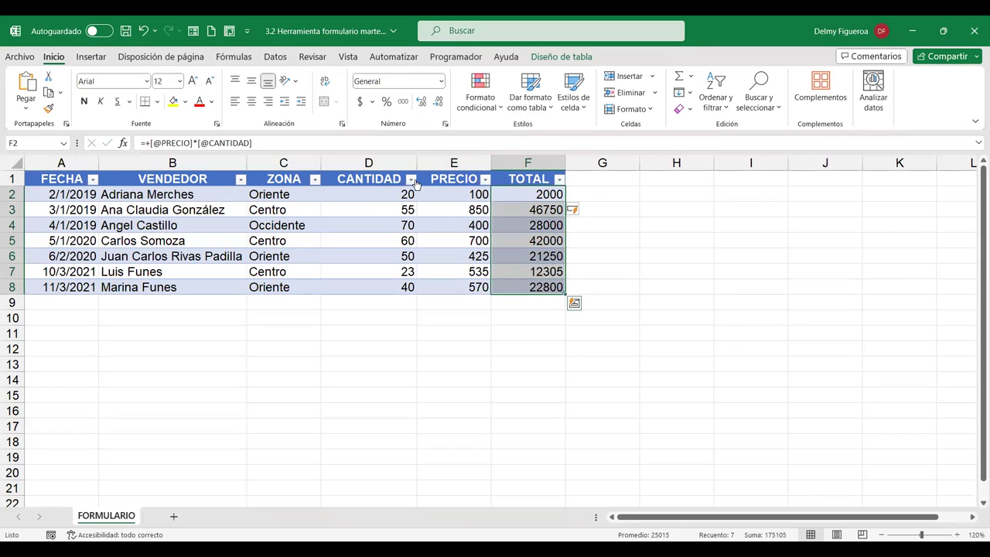
click(360, 101)
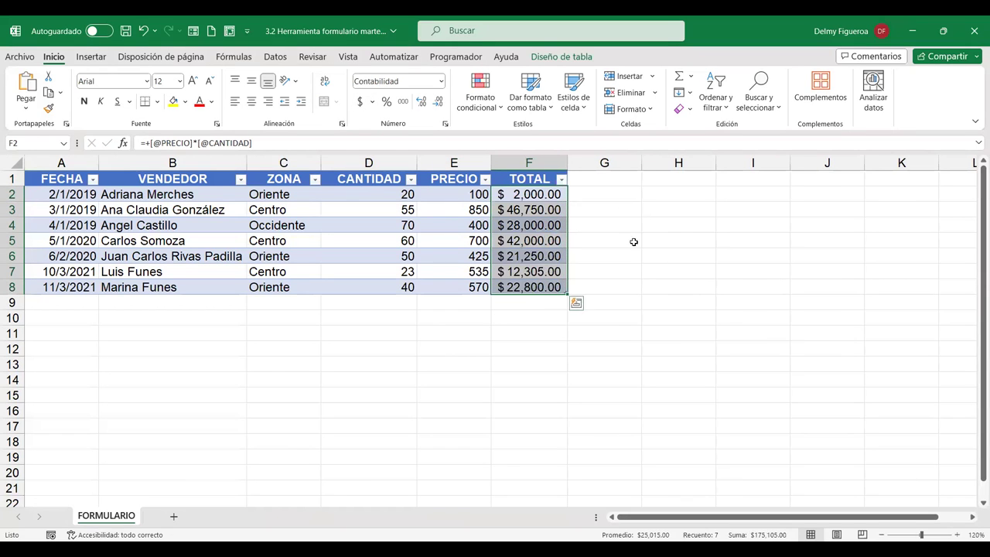
click(518, 194)
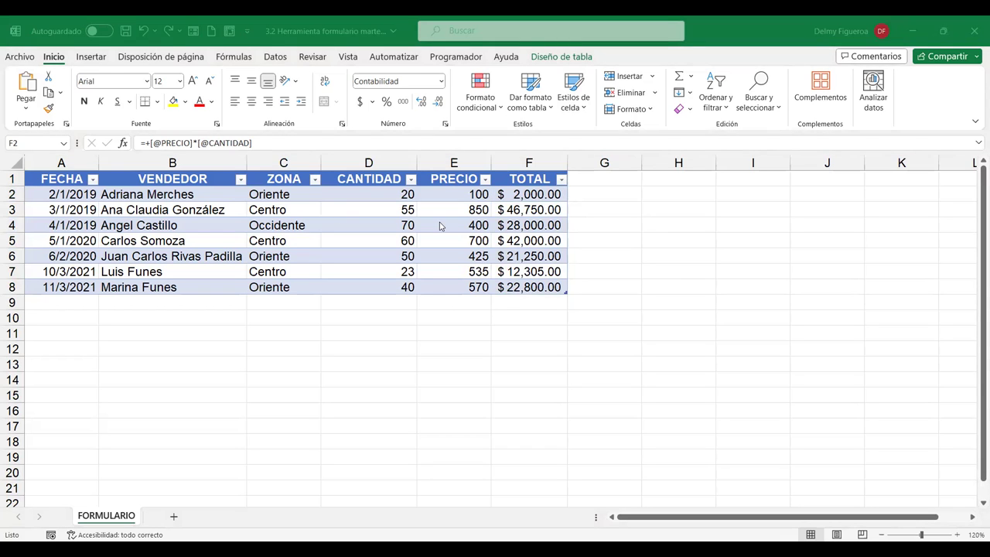
- Start a new data-form record dated 12/3/2022 and enter the seller's name
click(193, 32)
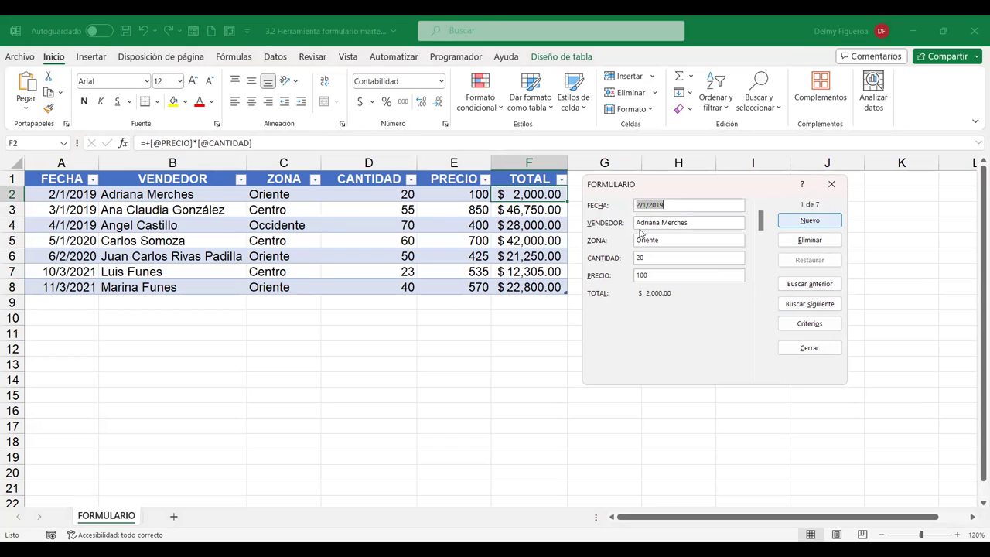
key(Return)
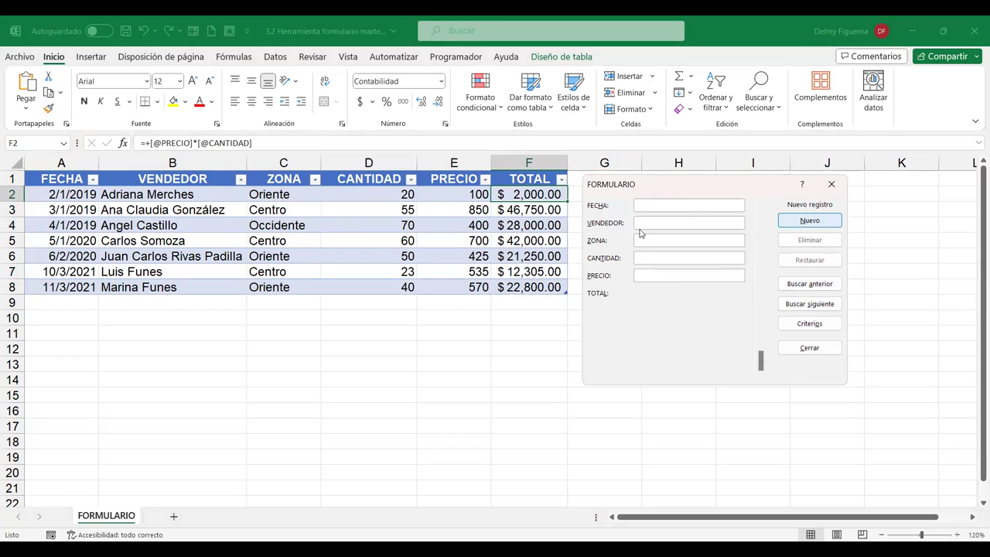
text(12/3/2022)
key(Tab)
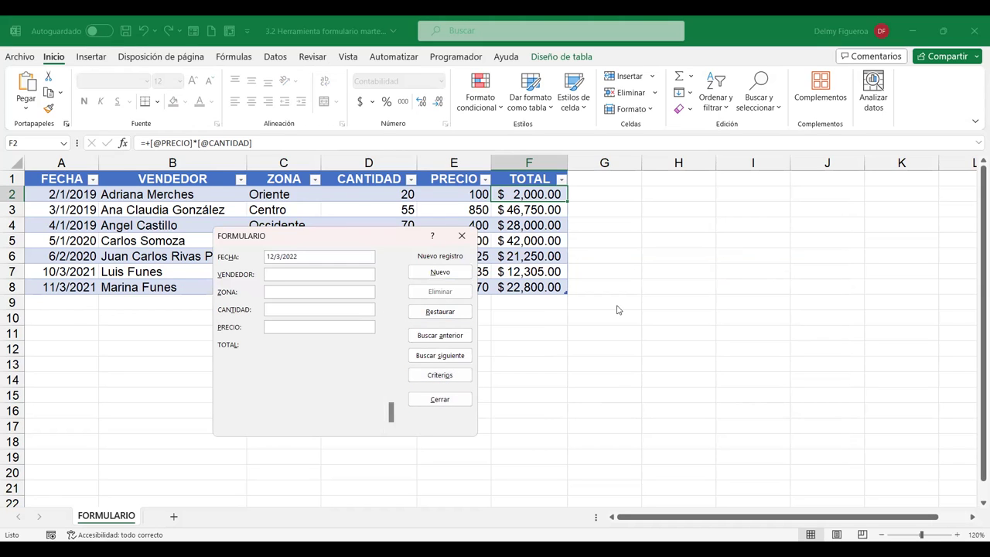
key(Tab)
- Complete the record with zone Occidente, quantity 30 and price 400, and save it
text(Occidente)
key(Tab)
text(30)
text(400)
key(Tab)
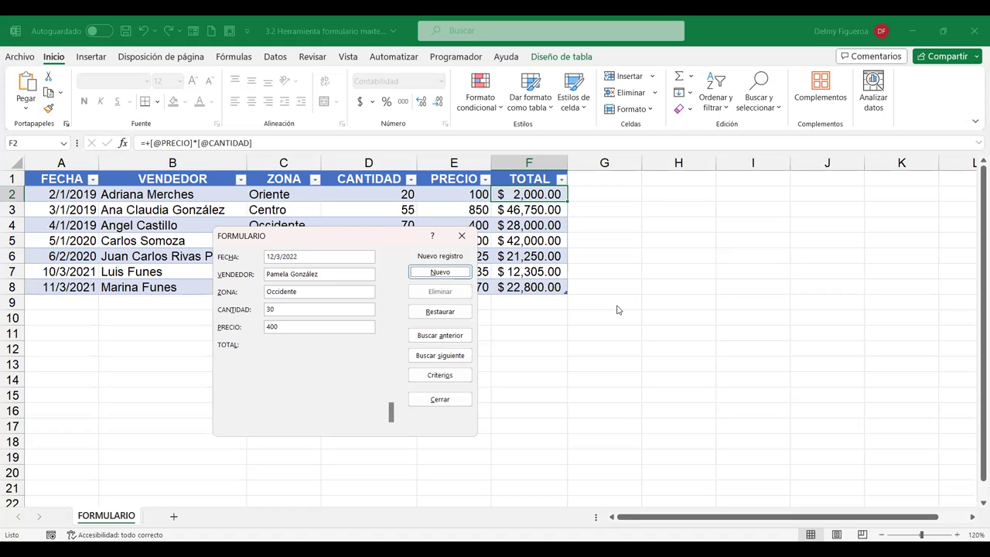
key(Return)
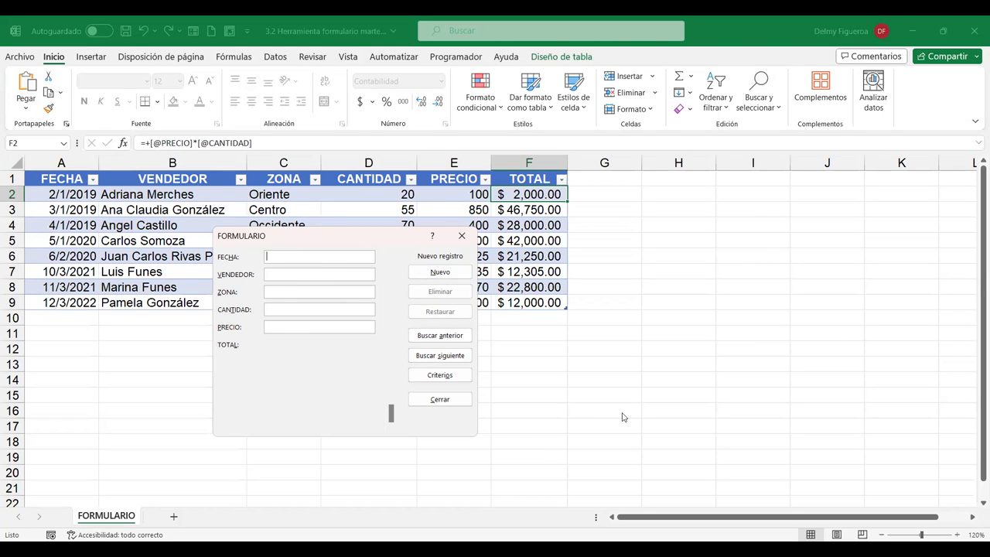
- Add a 13/4/2022 record for another seller in Centro, 85 units at price 900
text(13/)
text(4/)
text(2022)
text(Centro)
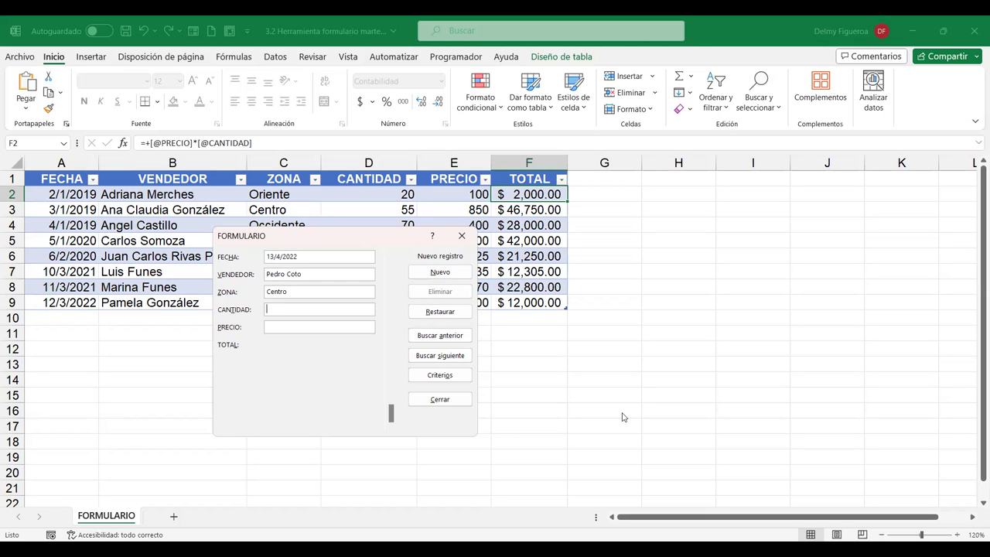
text(85)
key(Tab)
text(900)
key(Return)
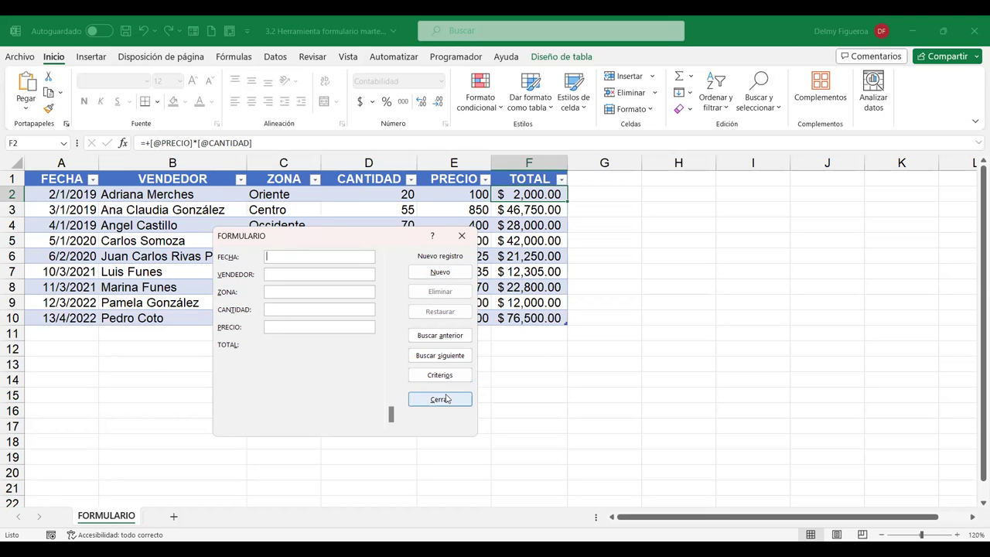
- Close the data form and check the new records and the TOTAL formula in F9
click(439, 399)
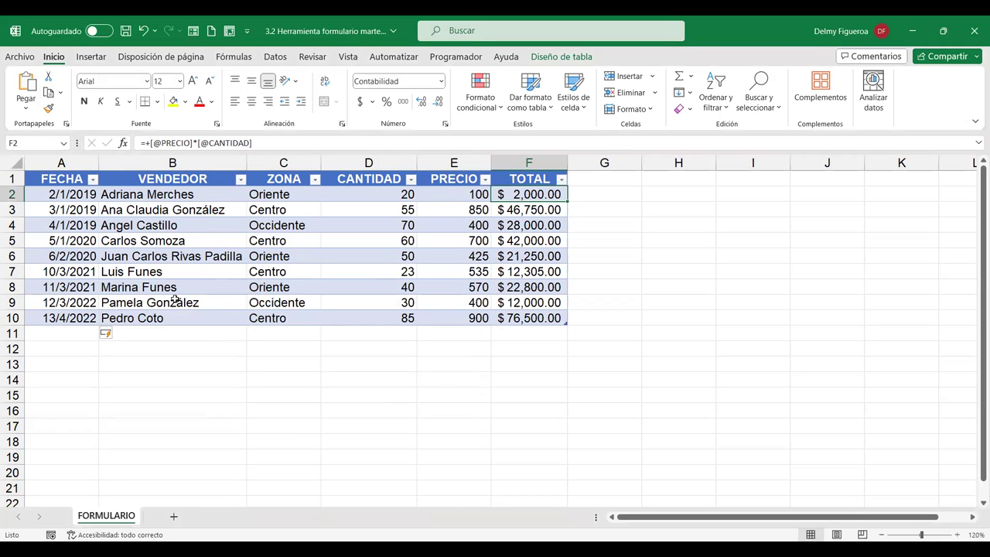
drag(177, 304, 173, 315)
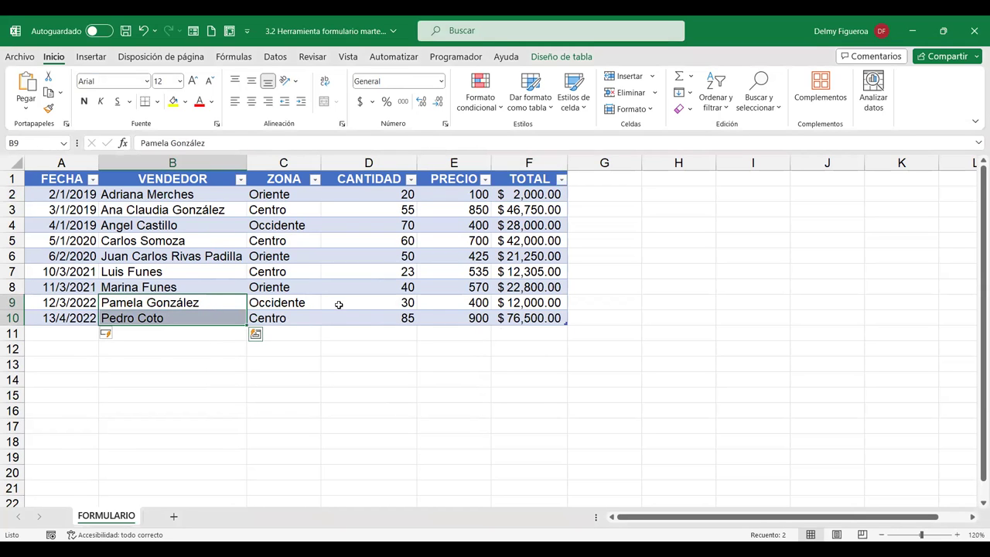
click(553, 302)
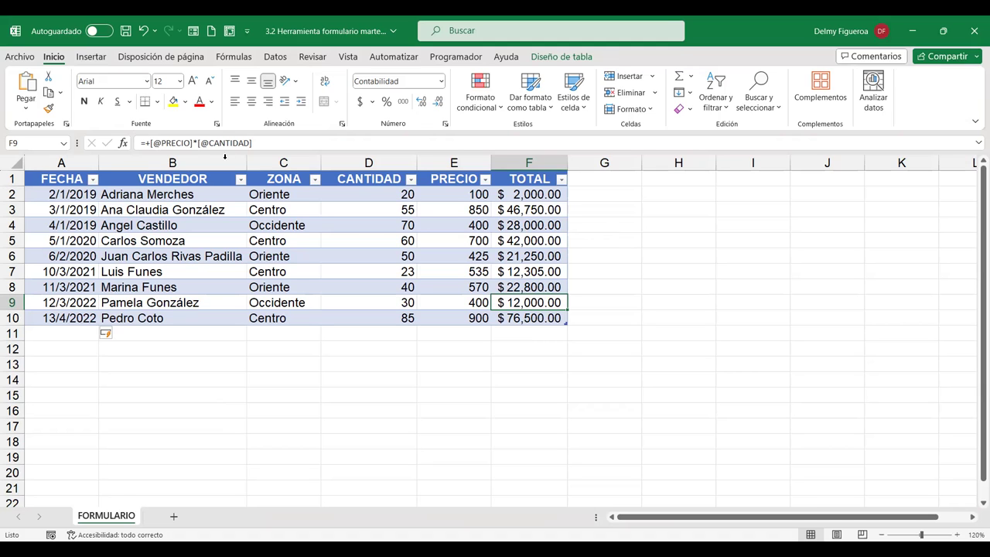
- Open the FORMULARIO data form, browse the nine records, and return to record 1
click(194, 32)
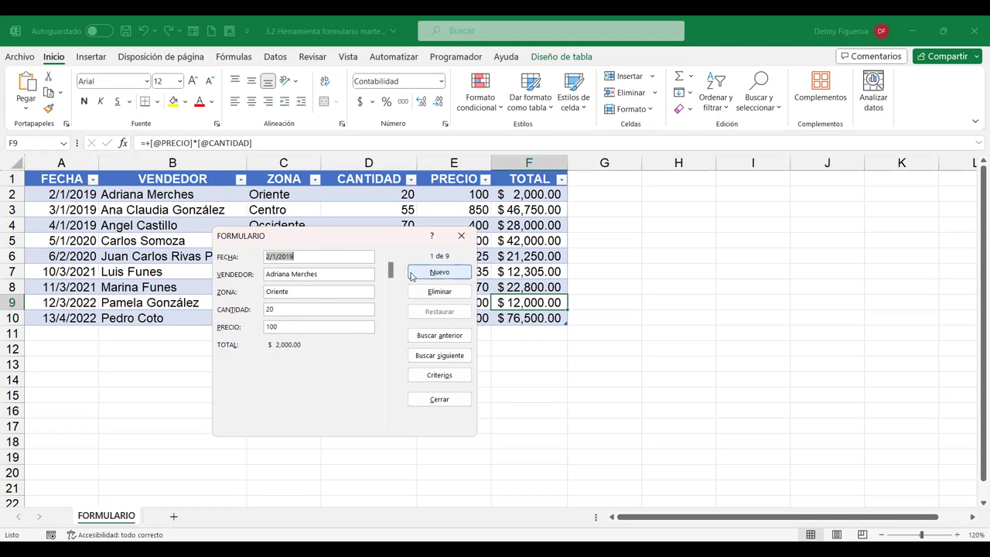
drag(390, 271, 392, 369)
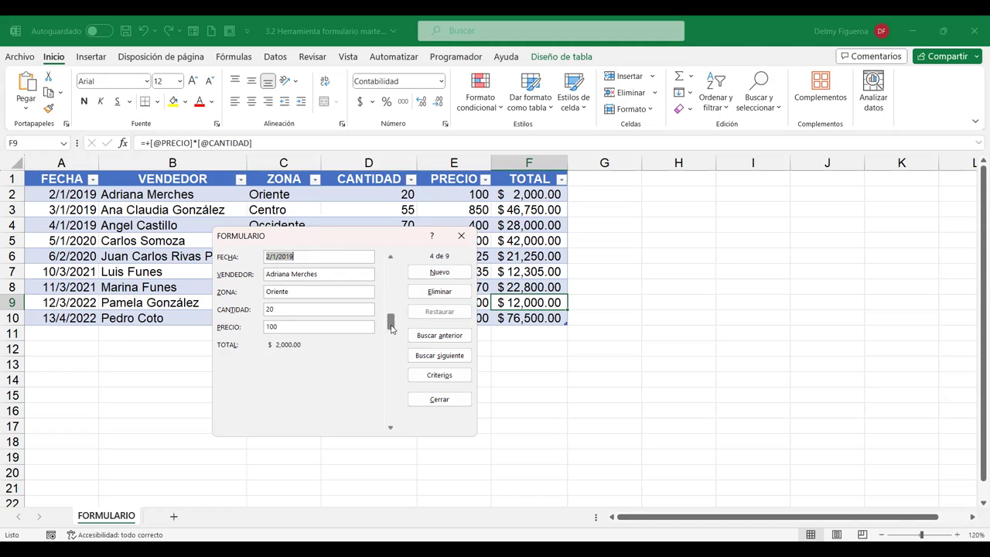
click(392, 369)
drag(390, 276, 393, 373)
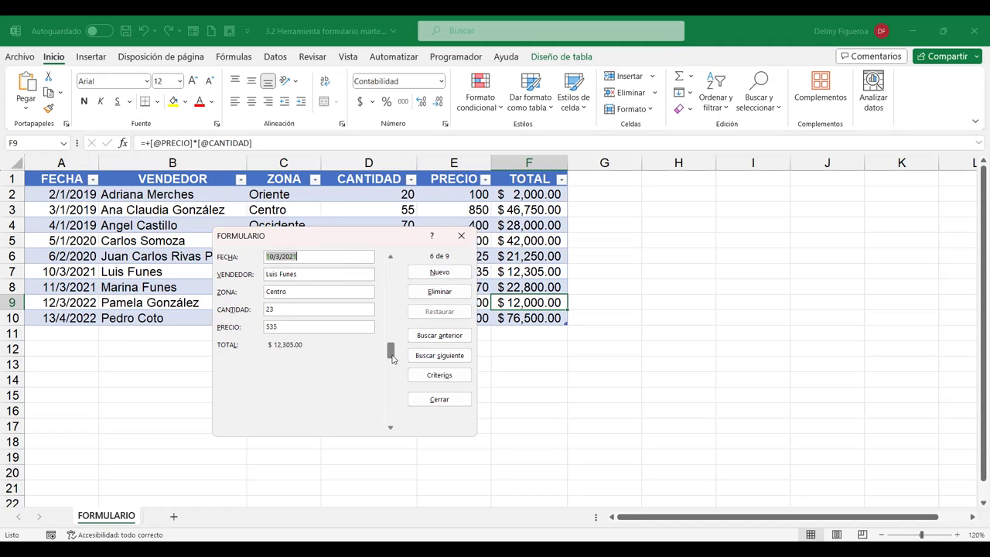
drag(392, 372, 392, 305)
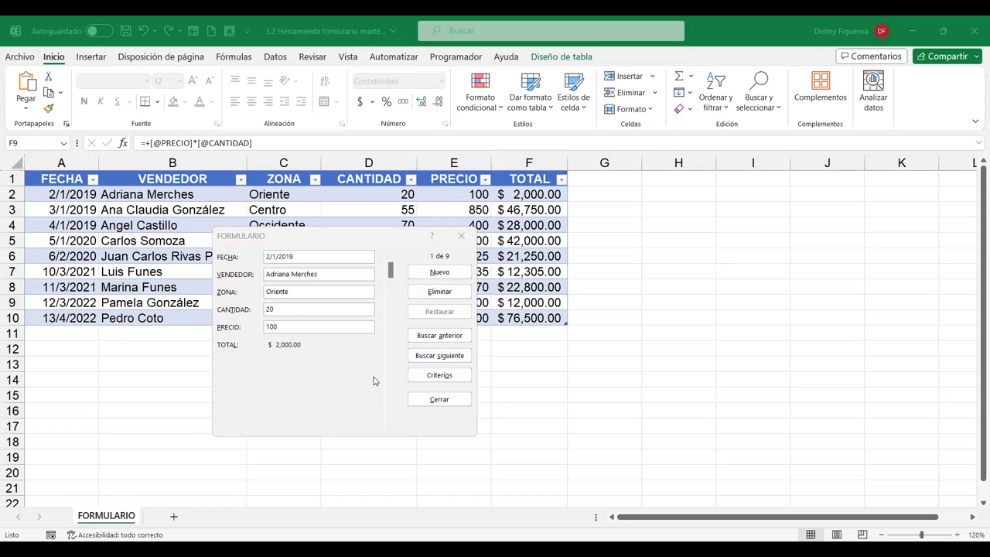
- Close the data form and bring up Excel Options from the Archivo menu
click(464, 401)
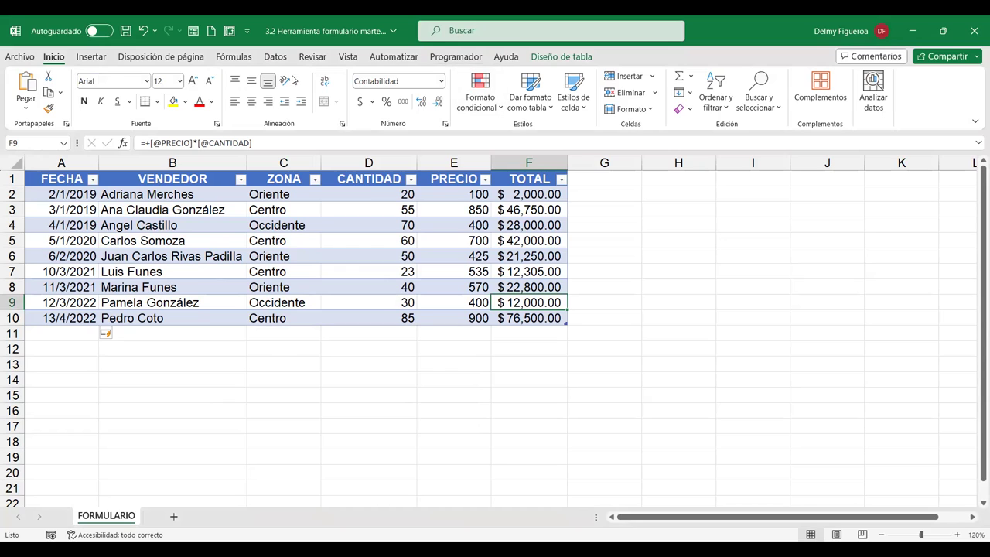
click(14, 61)
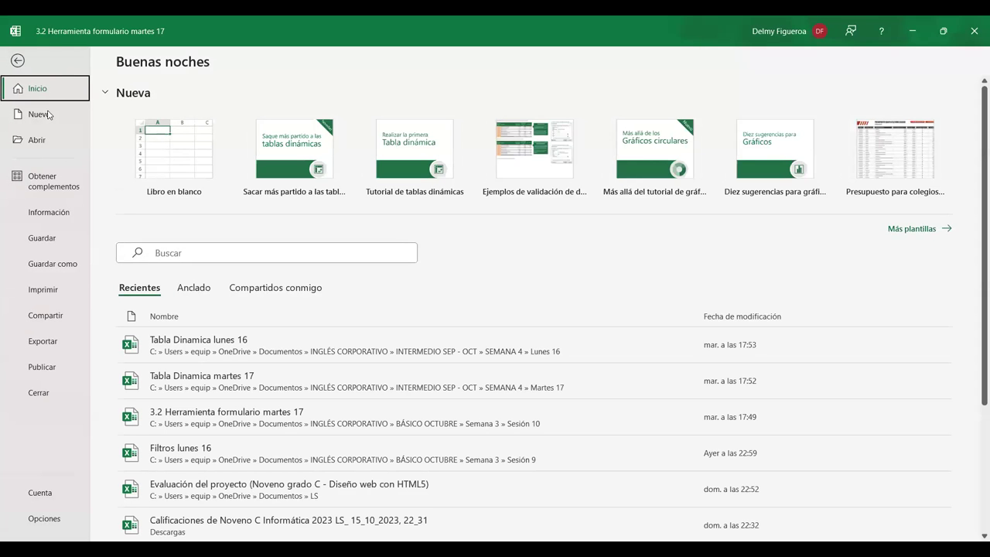
click(44, 519)
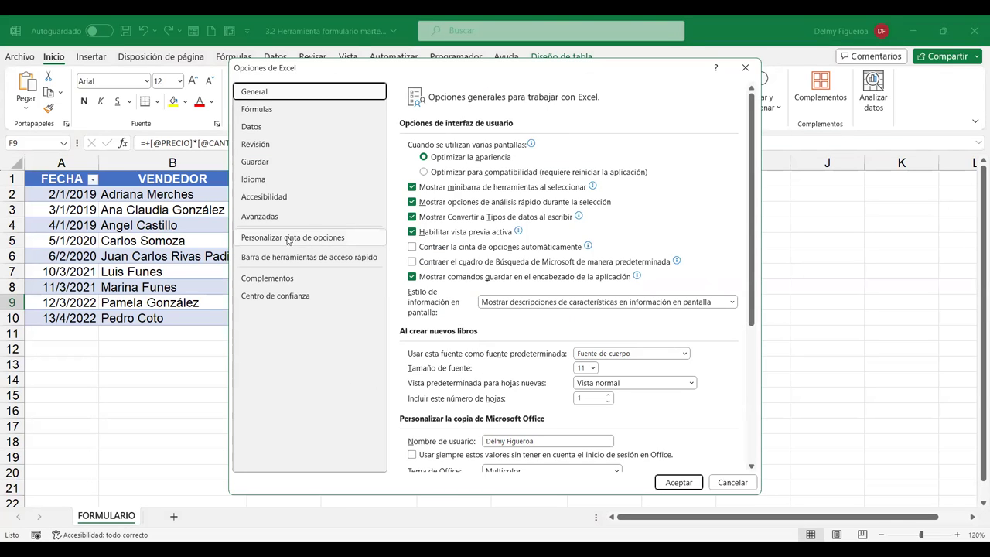
- Enable the Programador tab under Personalizar cinta de opciones and accept the options
click(325, 242)
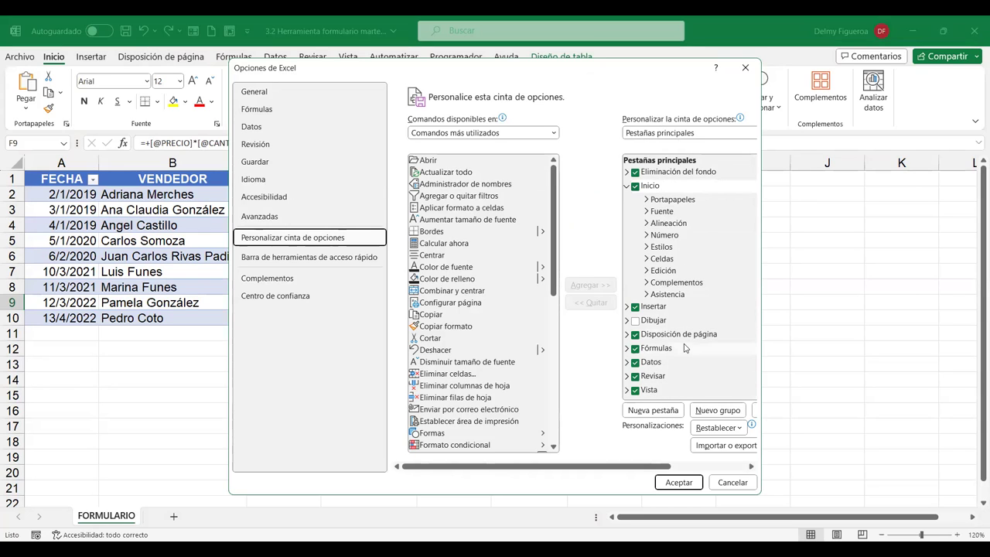
scroll(685, 348, down, 2)
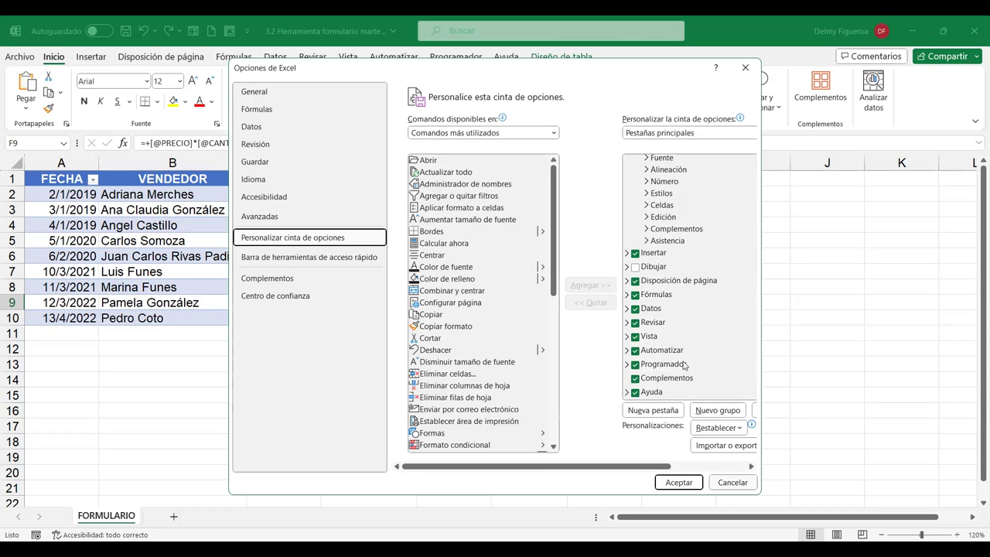
key(Return)
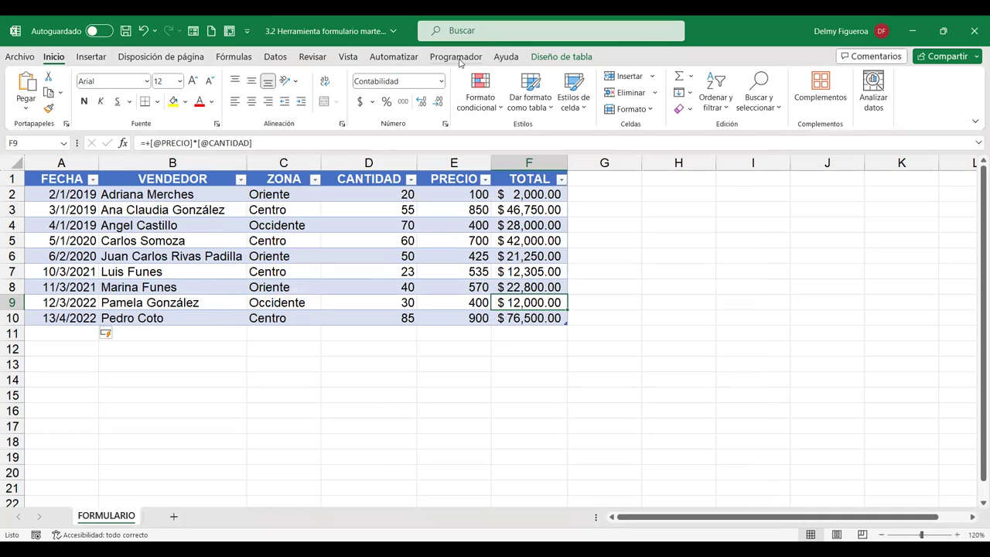
click(456, 58)
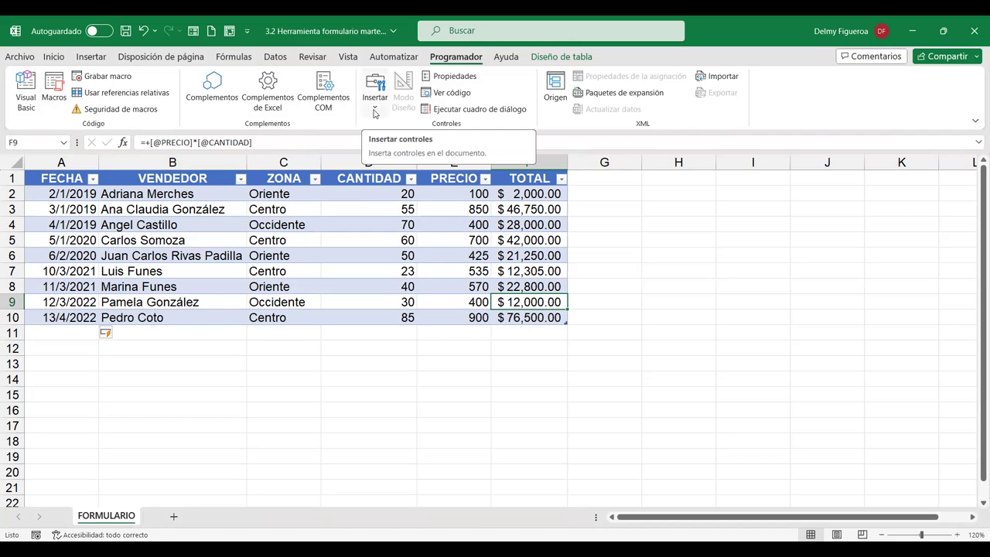
click(375, 113)
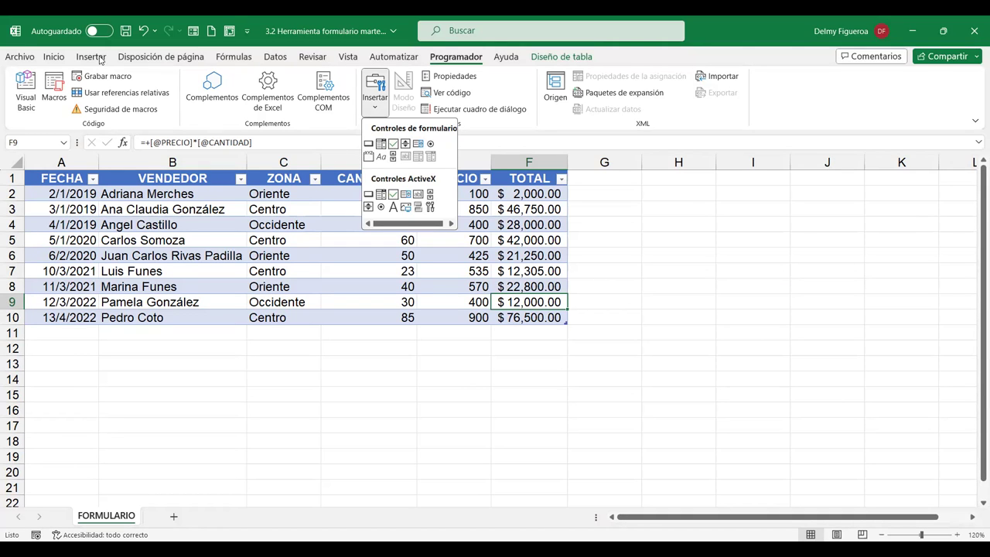
click(99, 59)
click(51, 59)
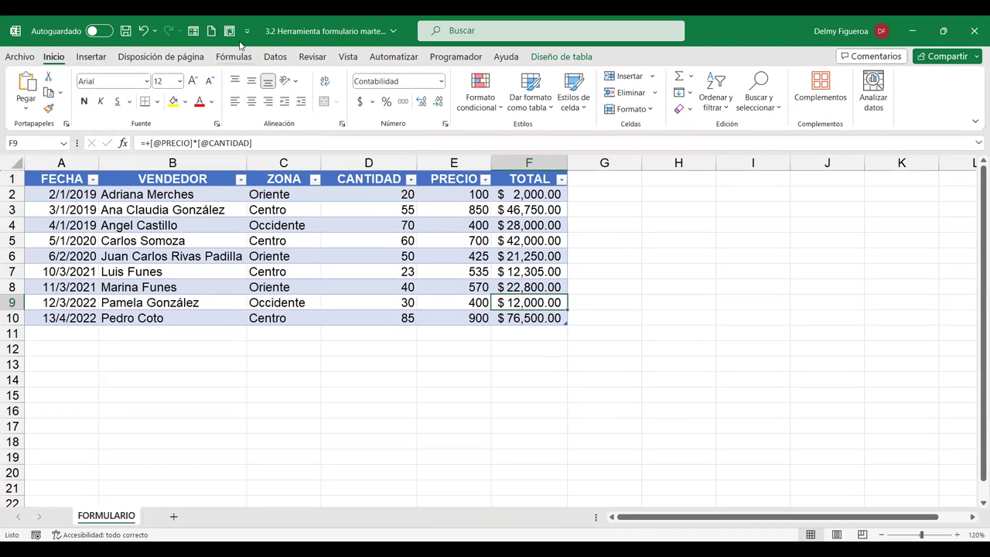
- Capture the data form showing record 1 de 9 and paste its picture at cell H2
click(189, 30)
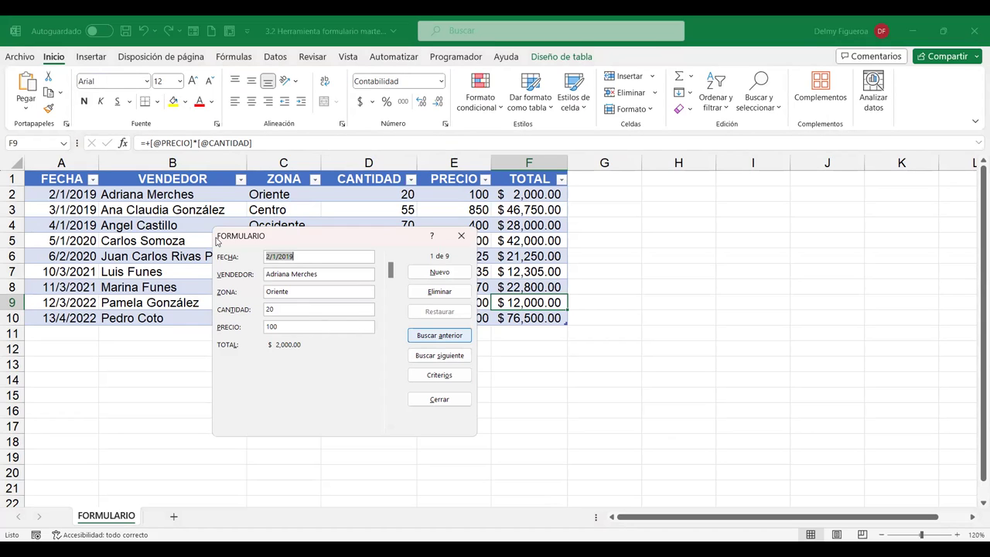
key(Escape)
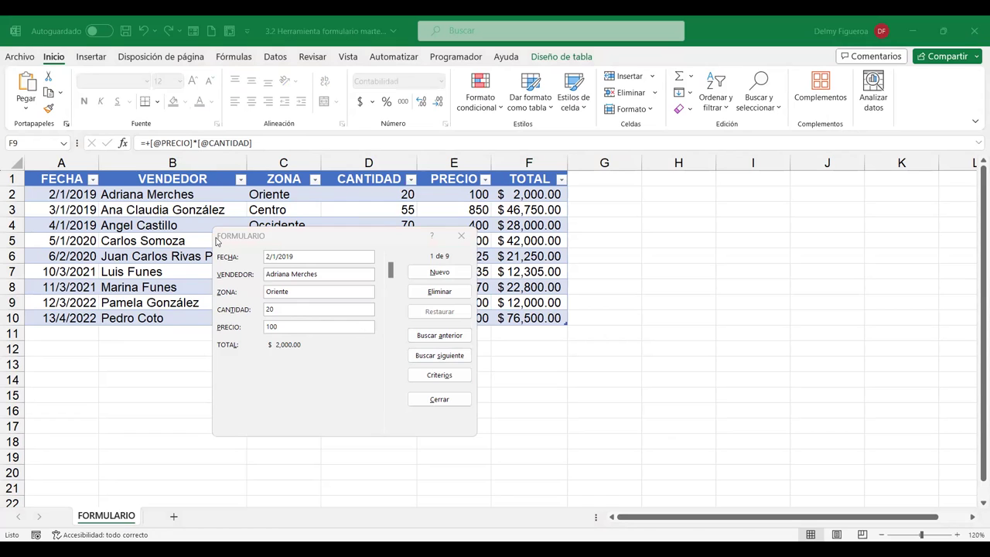
click(471, 308)
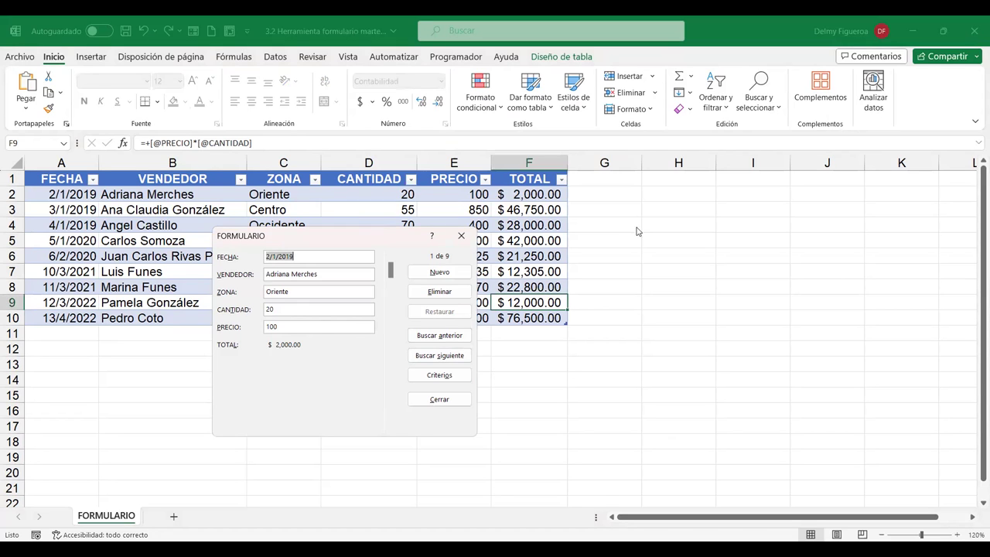
click(461, 236)
click(630, 229)
click(682, 194)
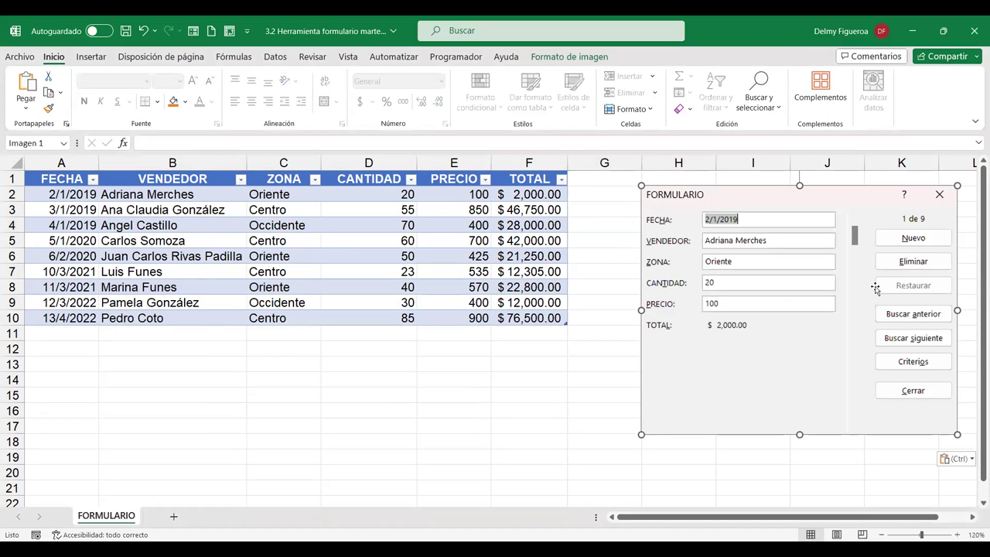
- Switch to the Programador tab and position the form picture over columns H to K
drag(858, 199, 792, 185)
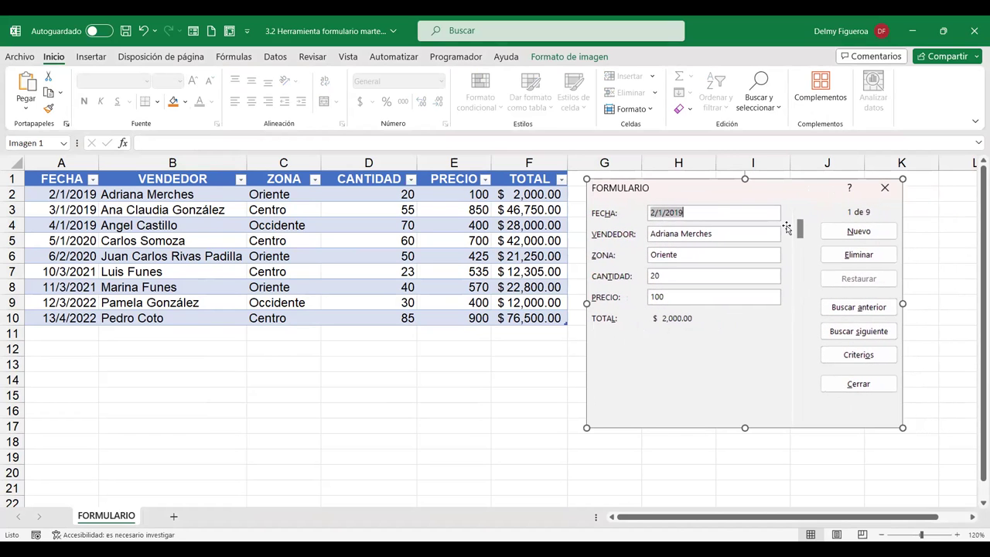
click(407, 351)
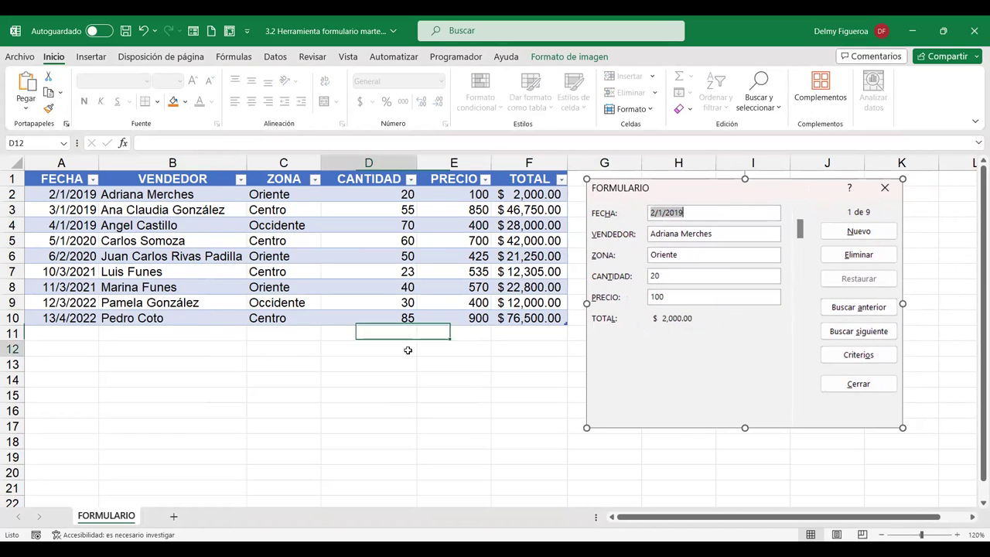
click(456, 57)
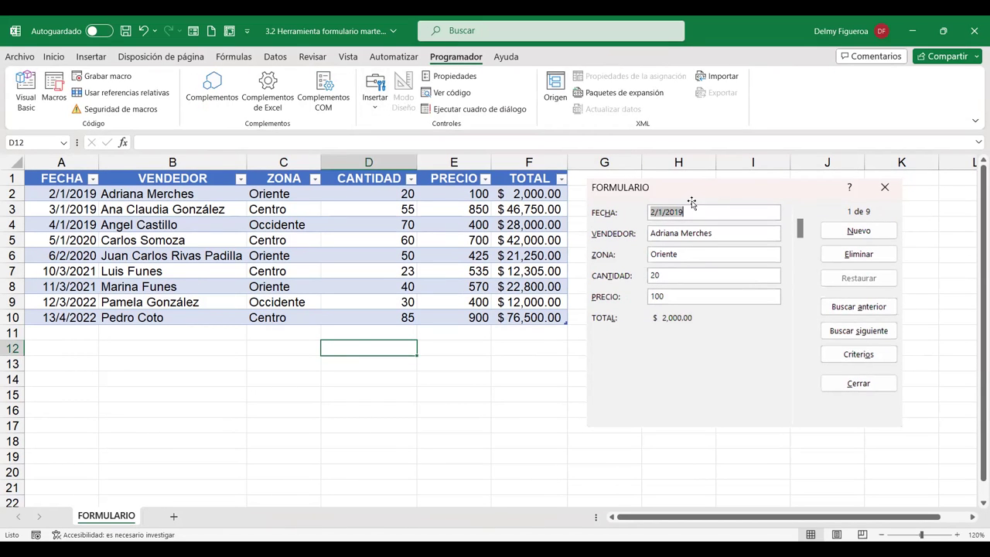
click(373, 108)
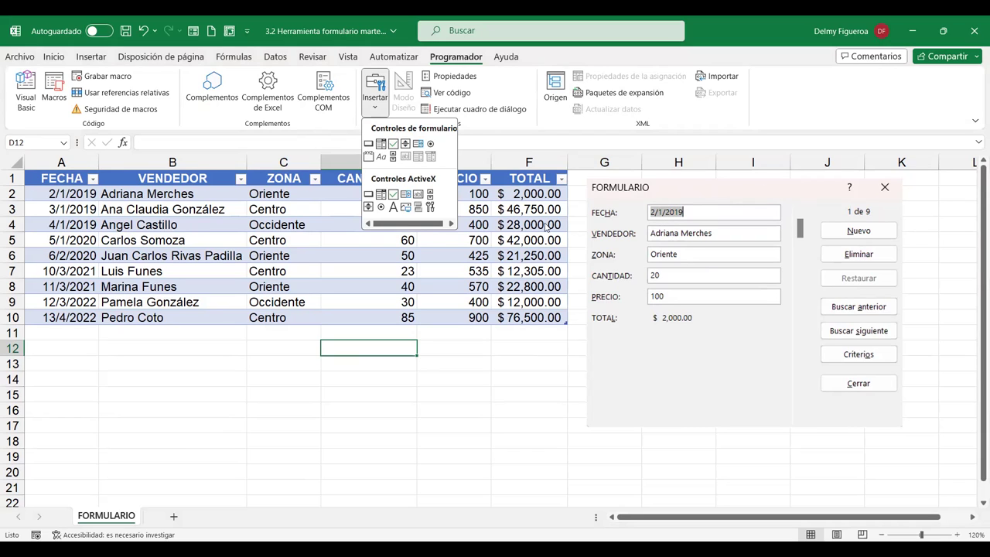
click(96, 360)
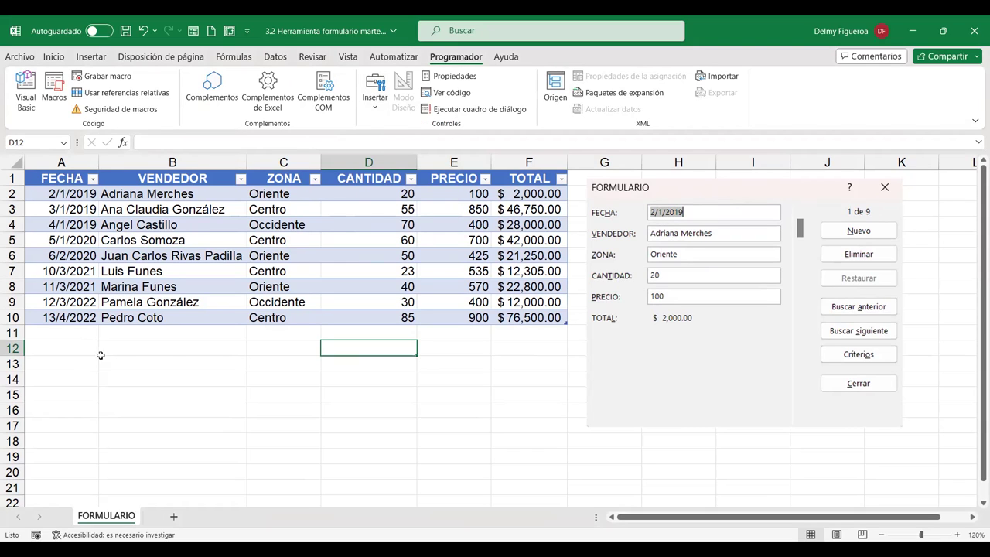
drag(766, 190, 824, 184)
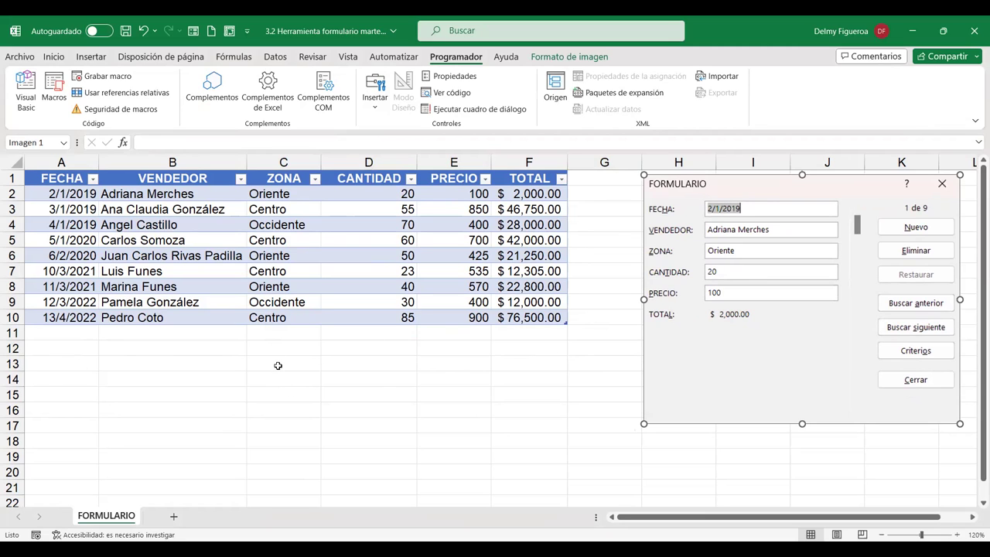
- Select C13:F27 below the table and turn off Líneas de cuadrícula on the Vista tab
drag(277, 364, 557, 390)
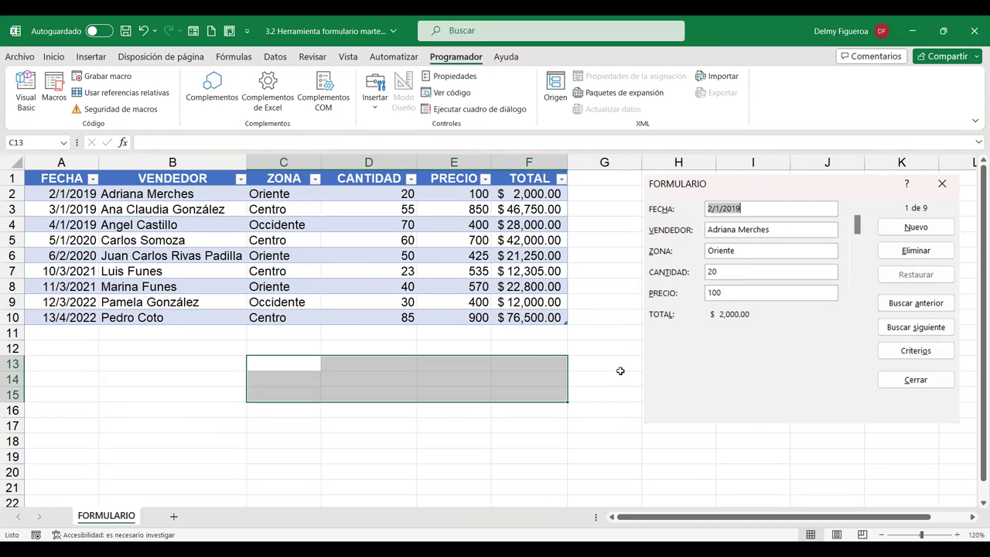
scroll(376, 356, down, 1)
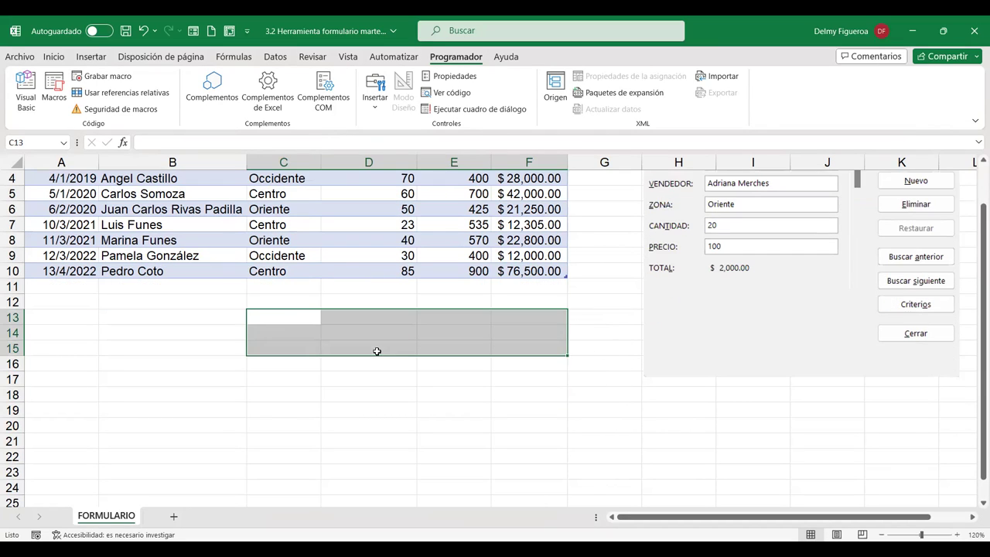
mouse_move(275, 316)
mouse_down()
mouse_move(546, 369)
mouse_move(546, 429)
mouse_move(545, 410)
mouse_up()
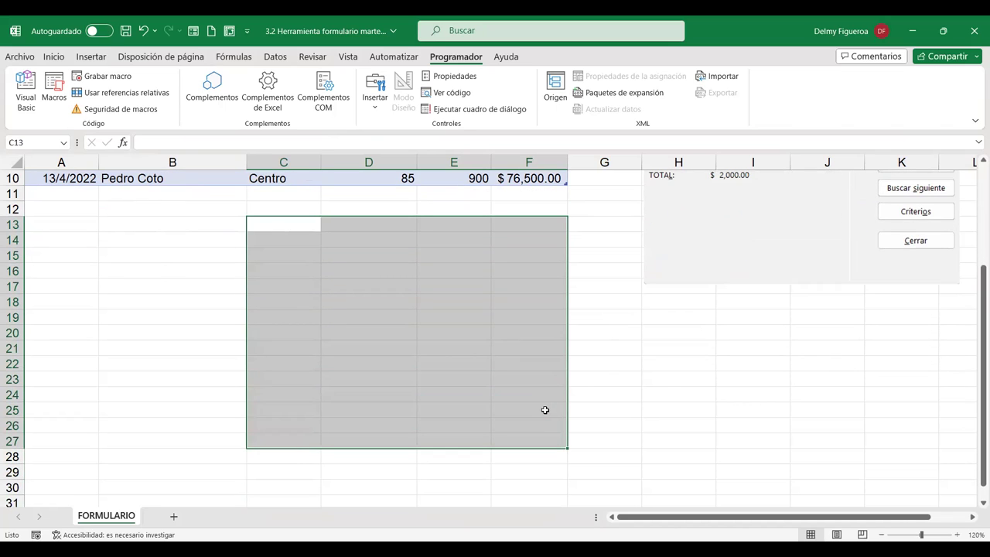
scroll(556, 358, up, 1)
scroll(556, 358, up, 1)
scroll(556, 358, down, 1)
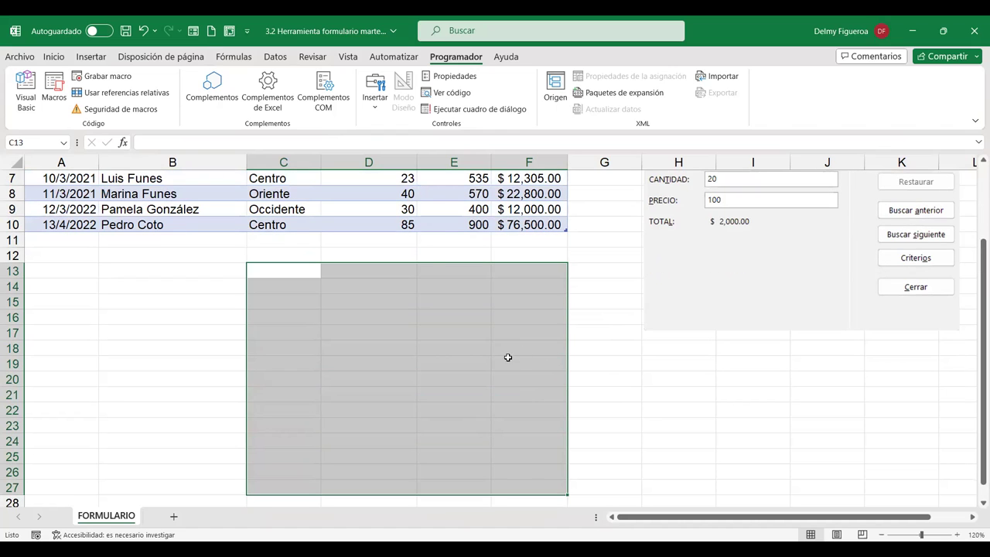
click(346, 58)
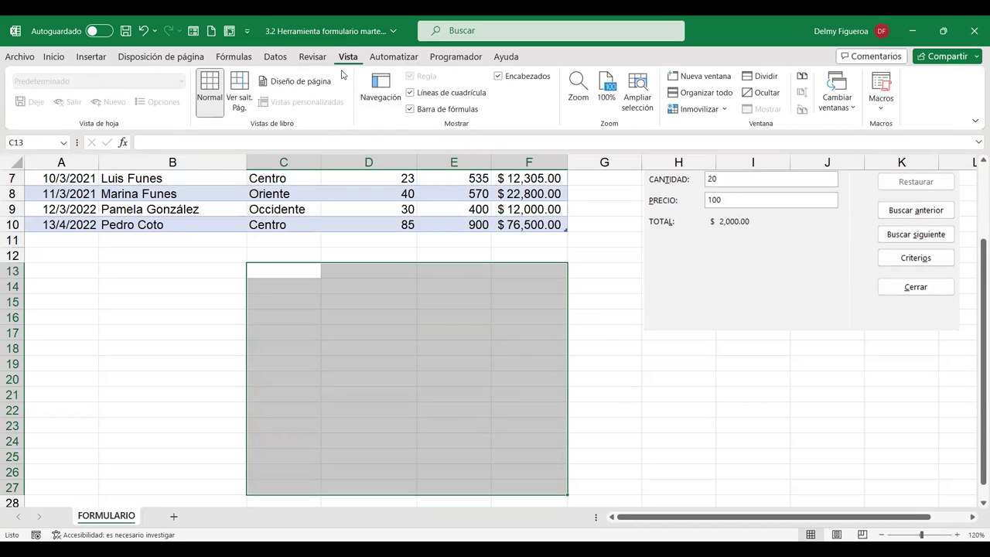
click(409, 93)
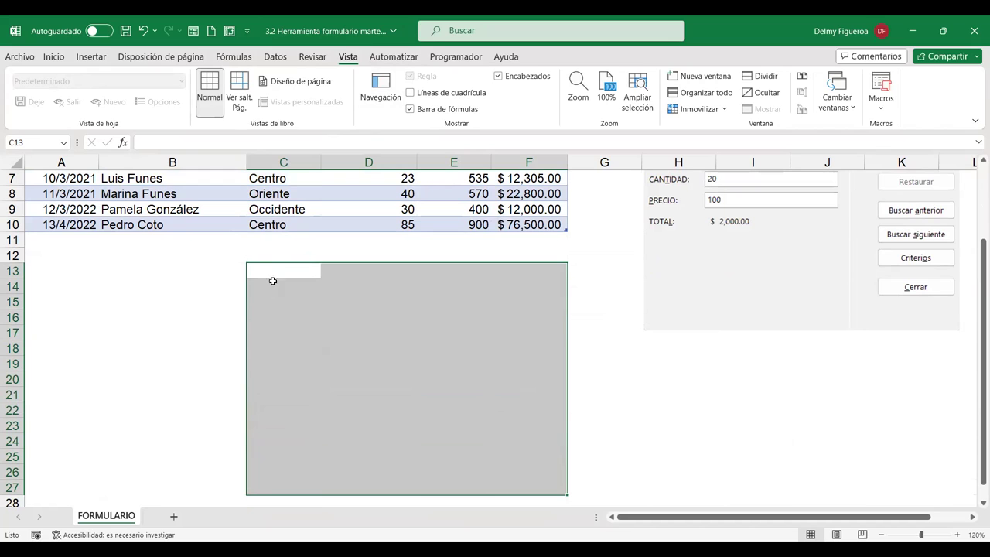
- Fill the C13:F27 block with grey using the Inicio tab's Fill Color menu
click(53, 59)
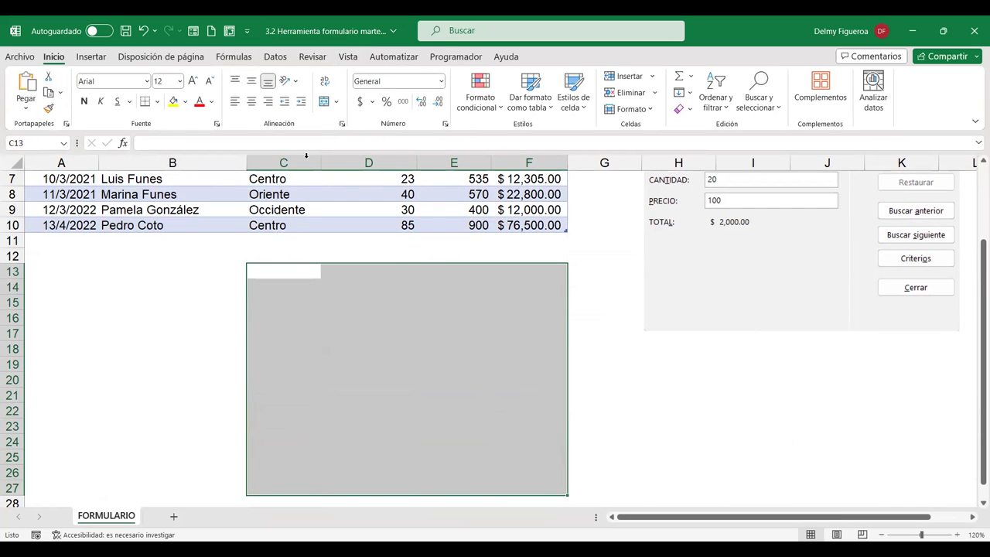
click(185, 102)
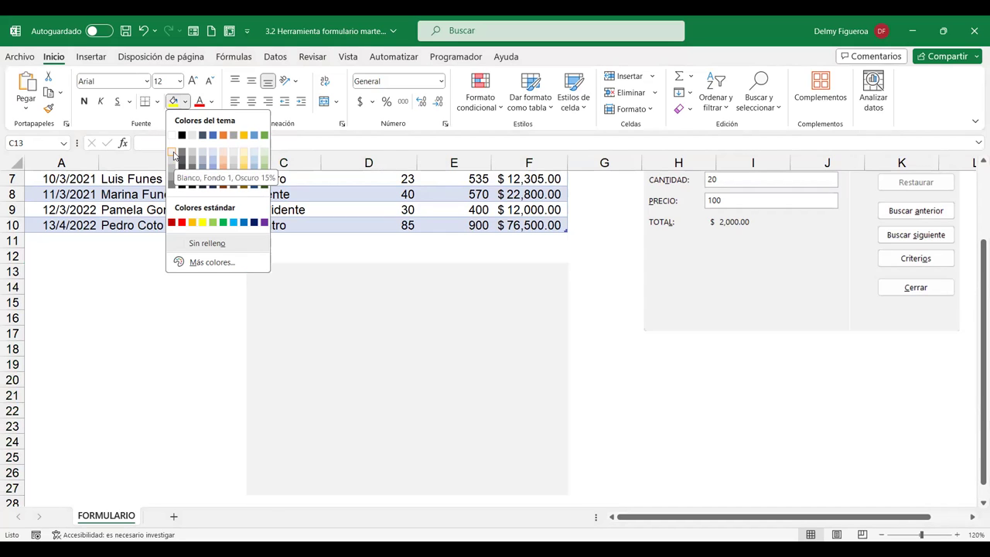
click(173, 164)
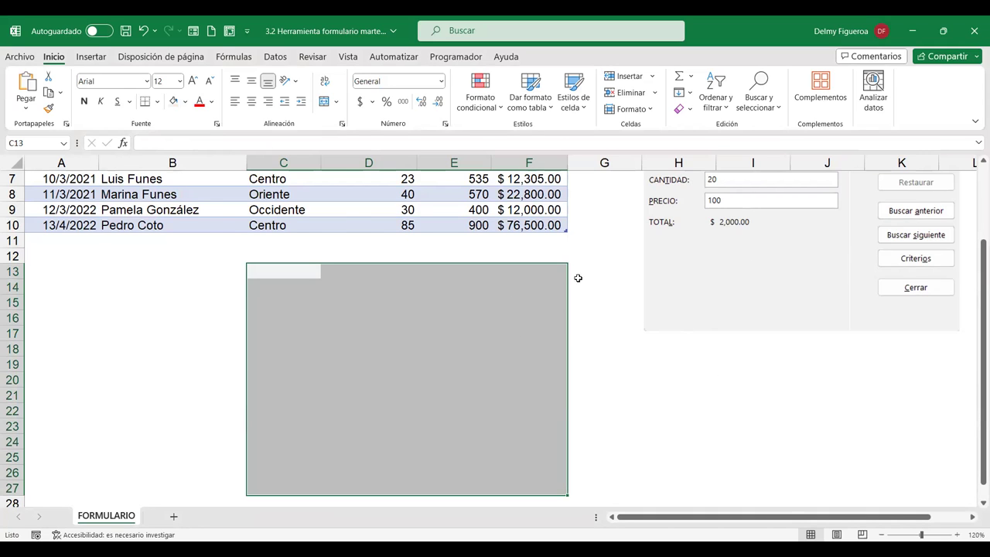
scroll(663, 254, up, 2)
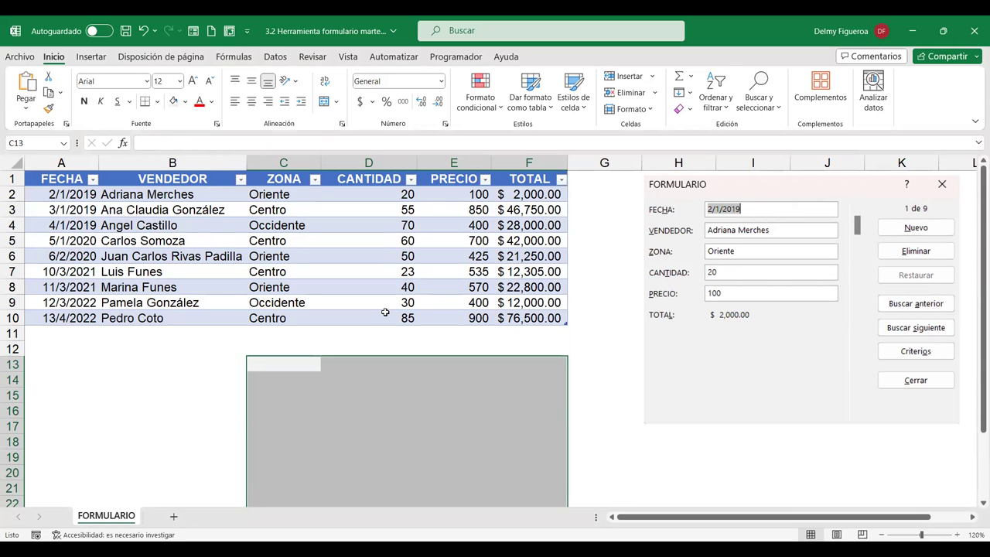
scroll(385, 312, down, 1)
- Select cell C13 and open the Programador tab's Insertar controls gallery
click(346, 297)
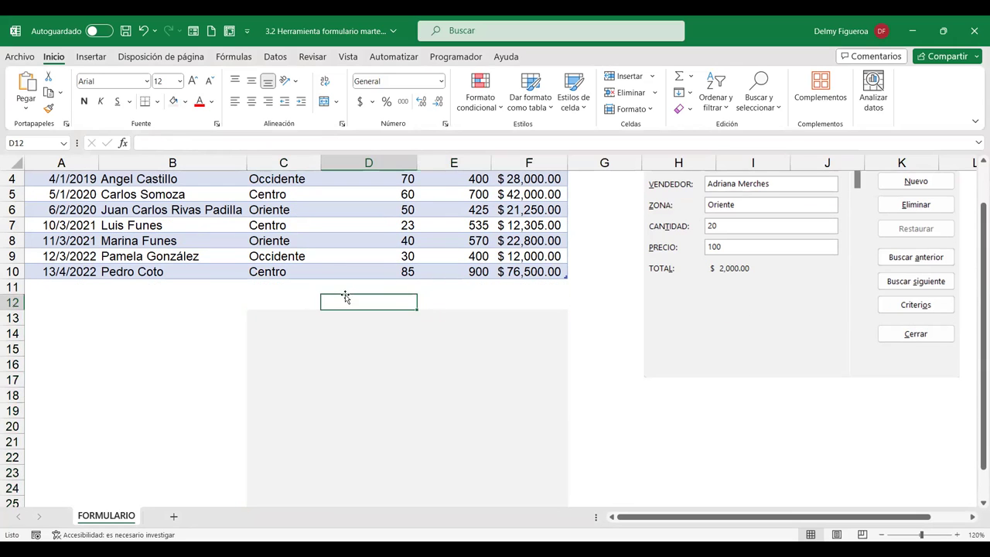
click(286, 317)
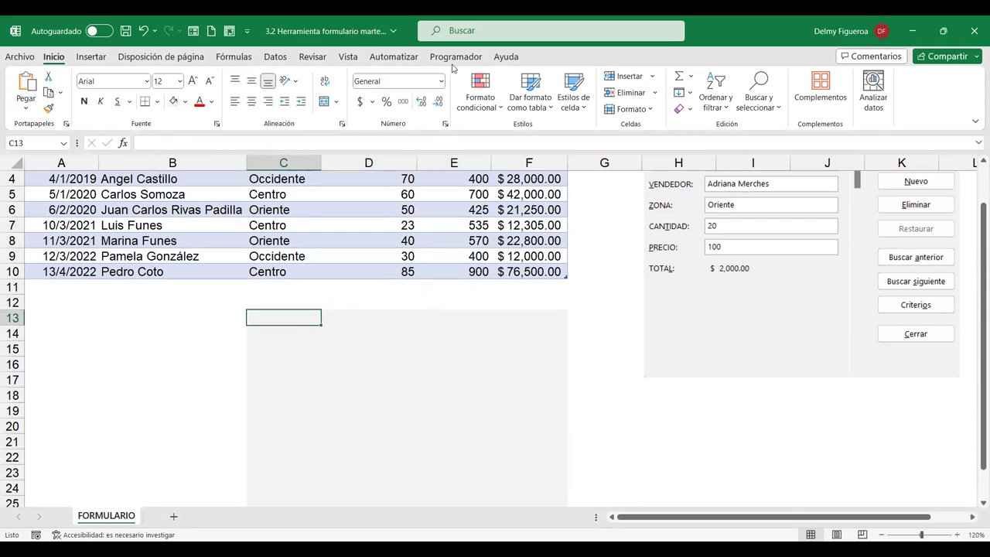
click(454, 57)
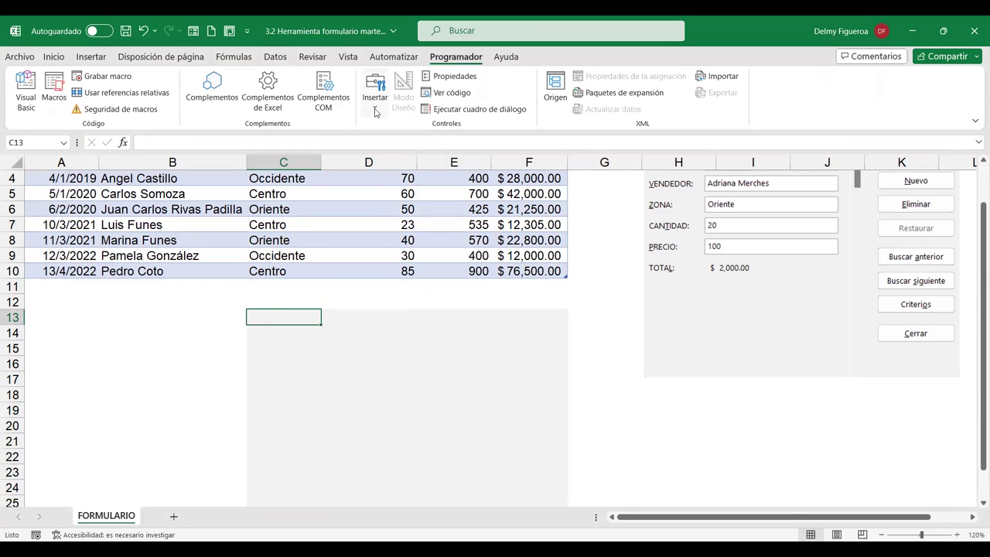
click(600, 349)
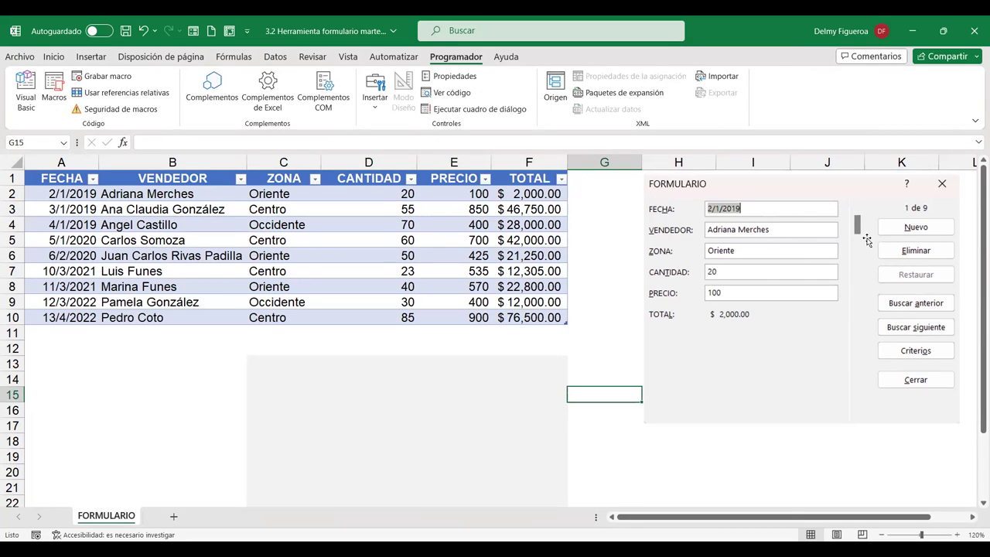
click(272, 364)
click(374, 108)
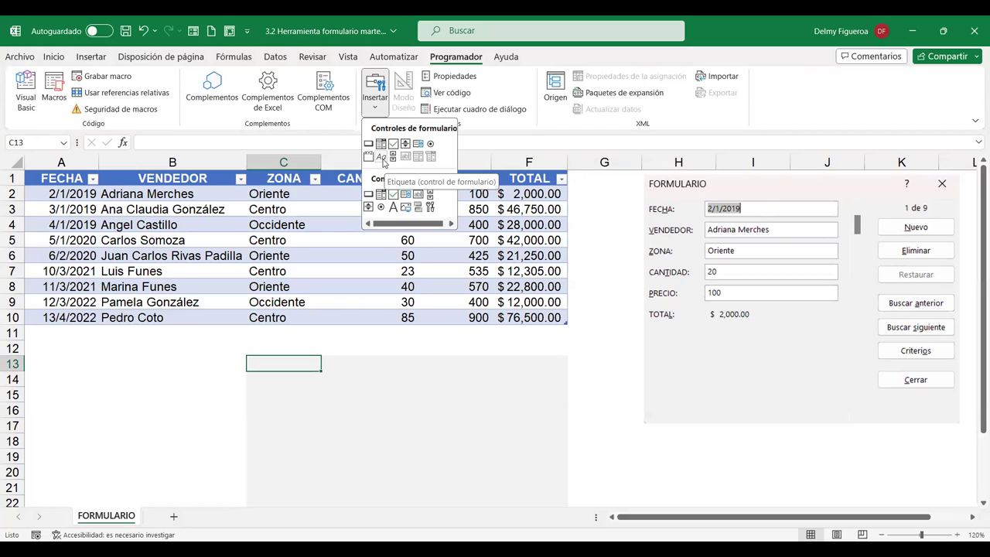
- Place a form-control label in the grey block and rename it FECHA:
click(381, 158)
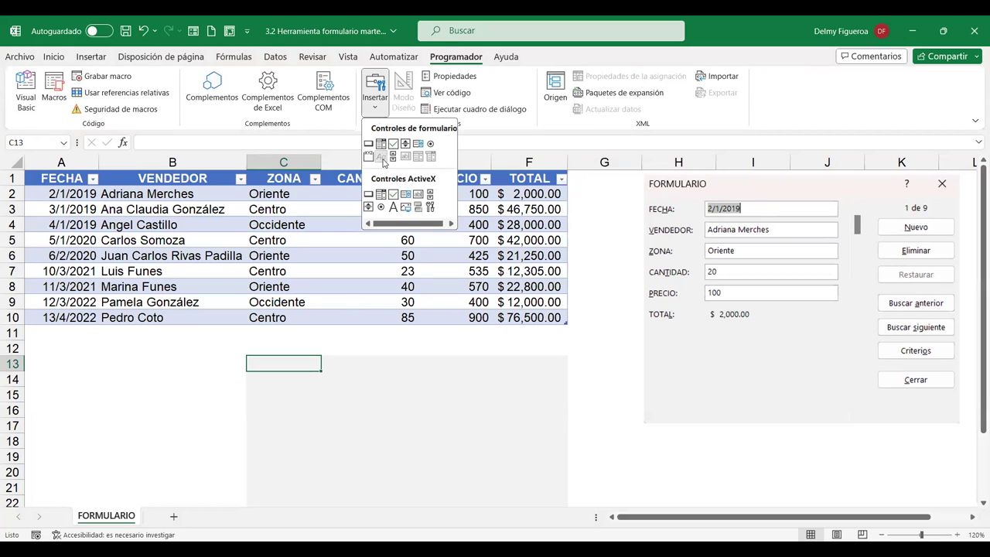
click(250, 380)
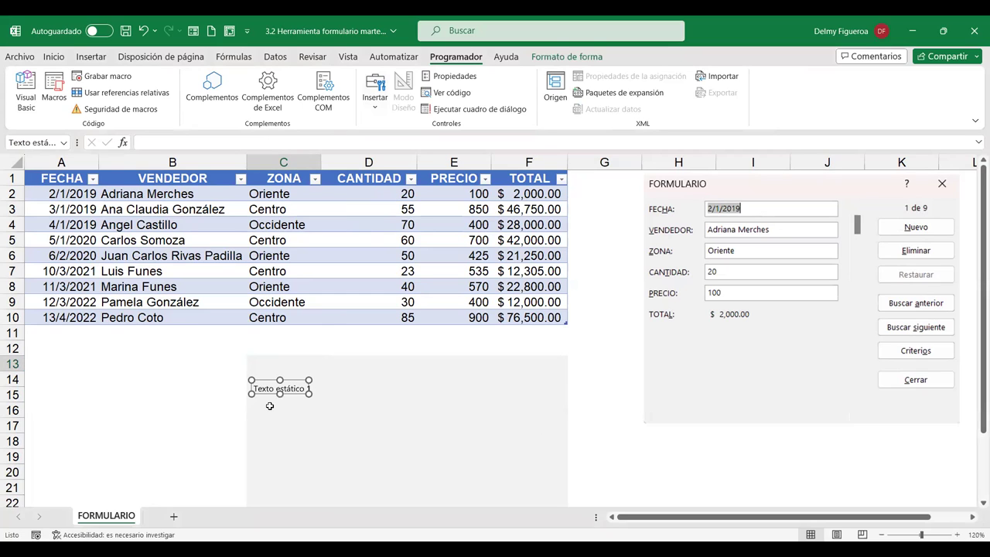
click(294, 388)
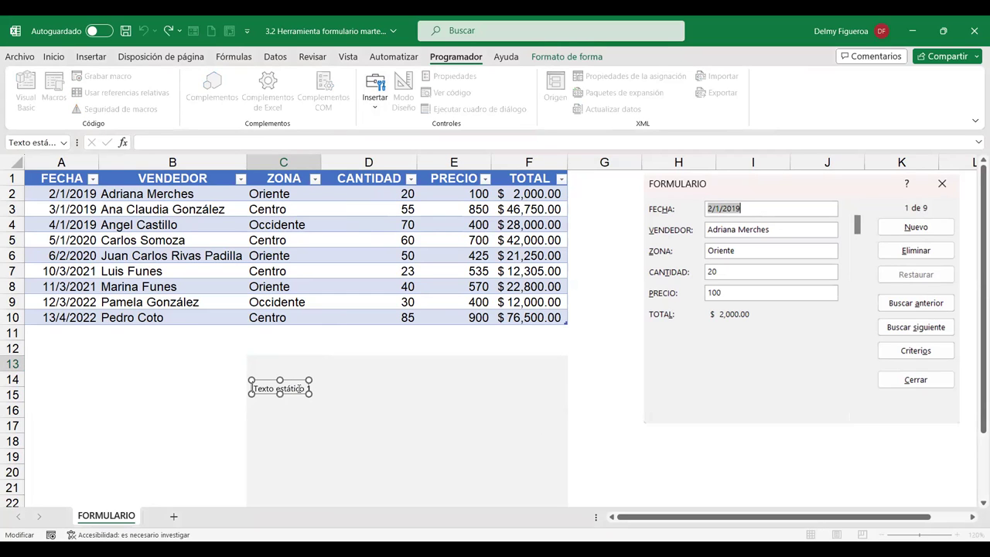
key(shift+End)
click(596, 400)
- Duplicate the FECHA: label with Ctrl+D, move the copy below, and rename it VENDEDOR:
click(272, 390)
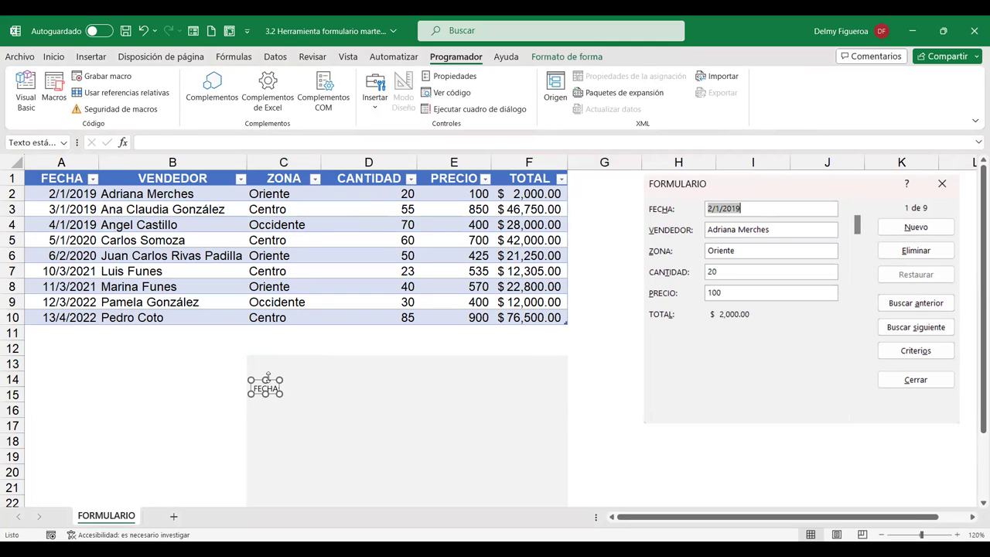
scroll(349, 377, down, 1)
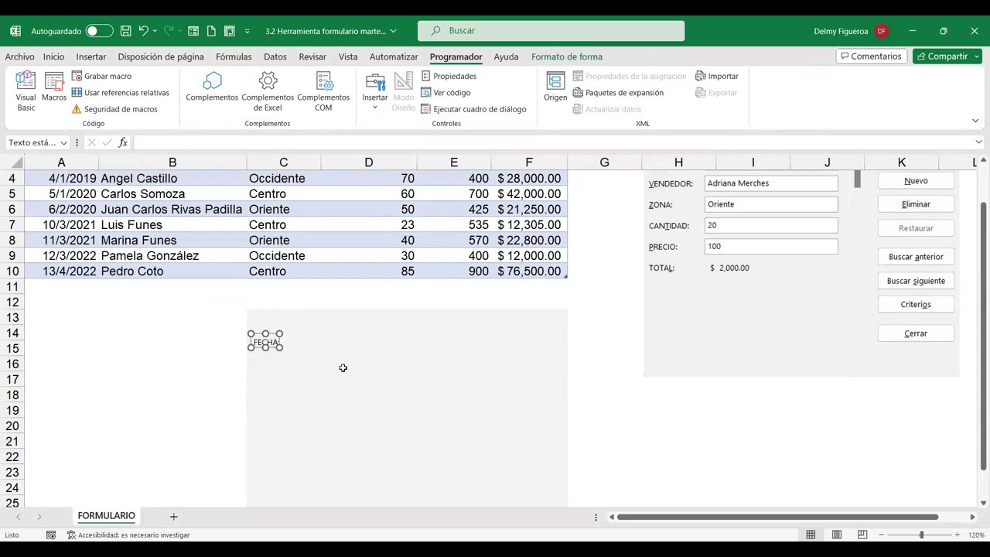
scroll(343, 369, down, 1)
key(ctrl+d)
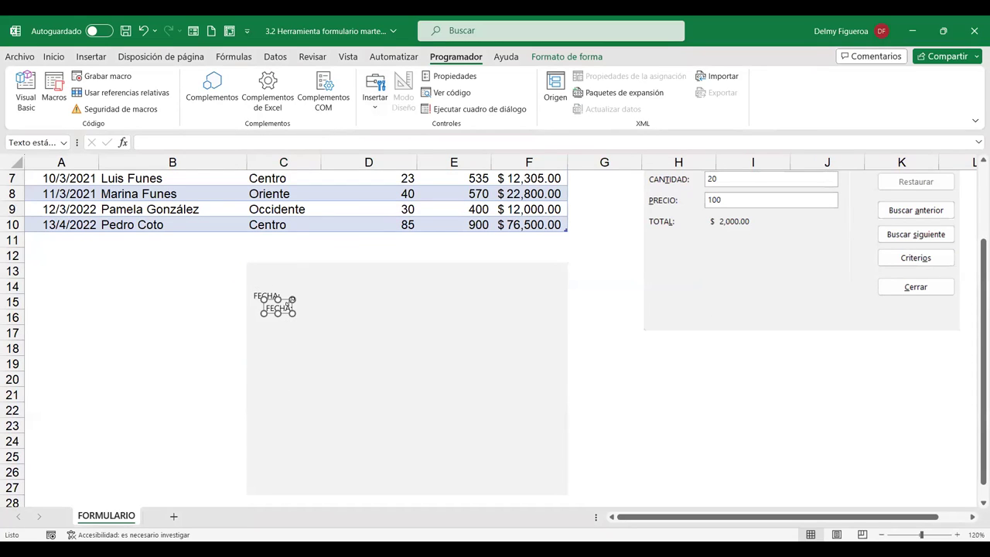
drag(287, 300, 271, 312)
click(271, 311)
click(271, 311)
scroll(305, 327, down, 2)
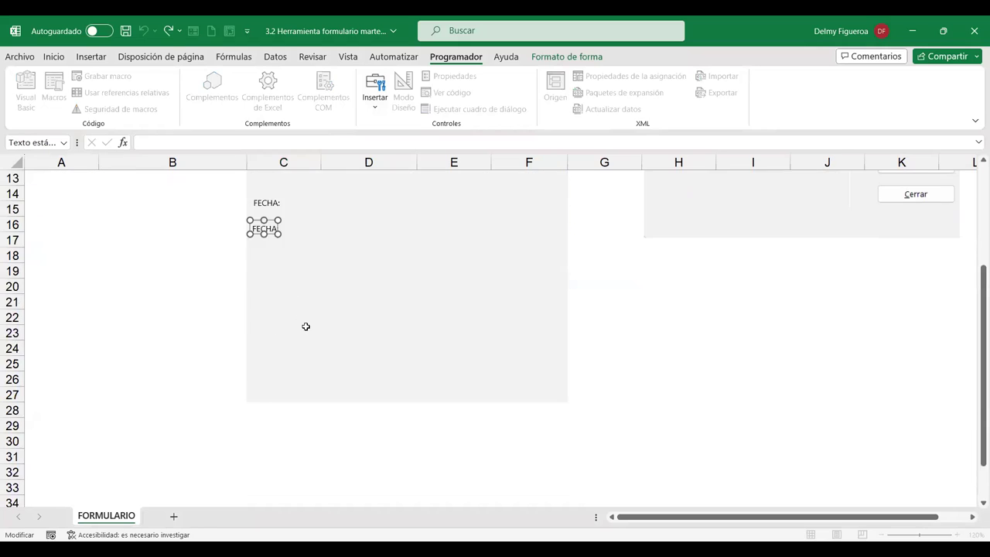
scroll(306, 326, up, 4)
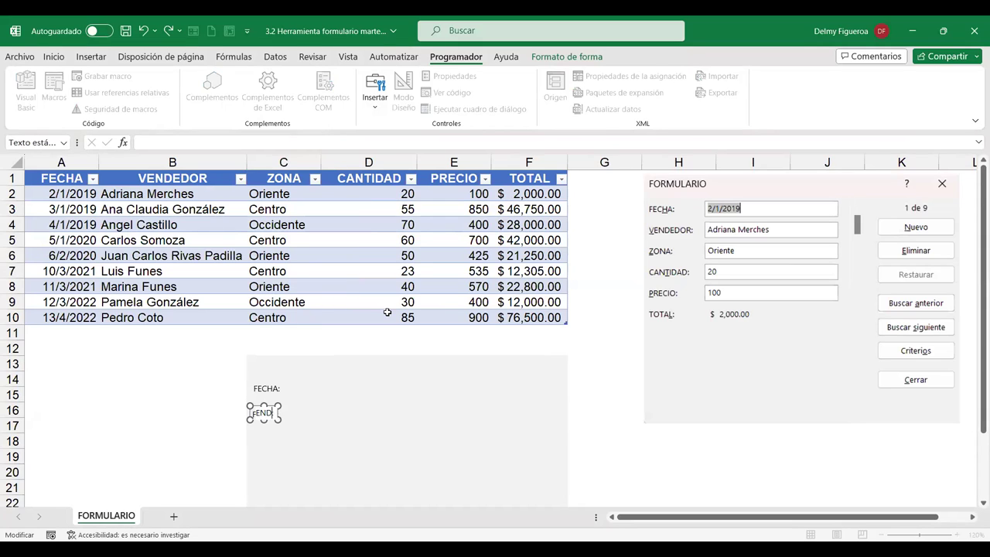
click(610, 409)
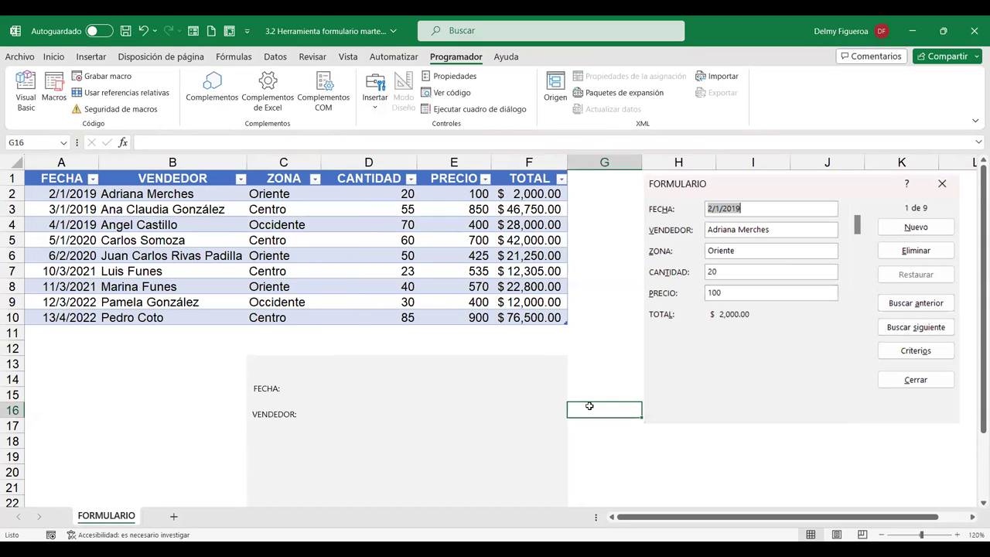
scroll(360, 421, down, 2)
scroll(359, 420, down, 1)
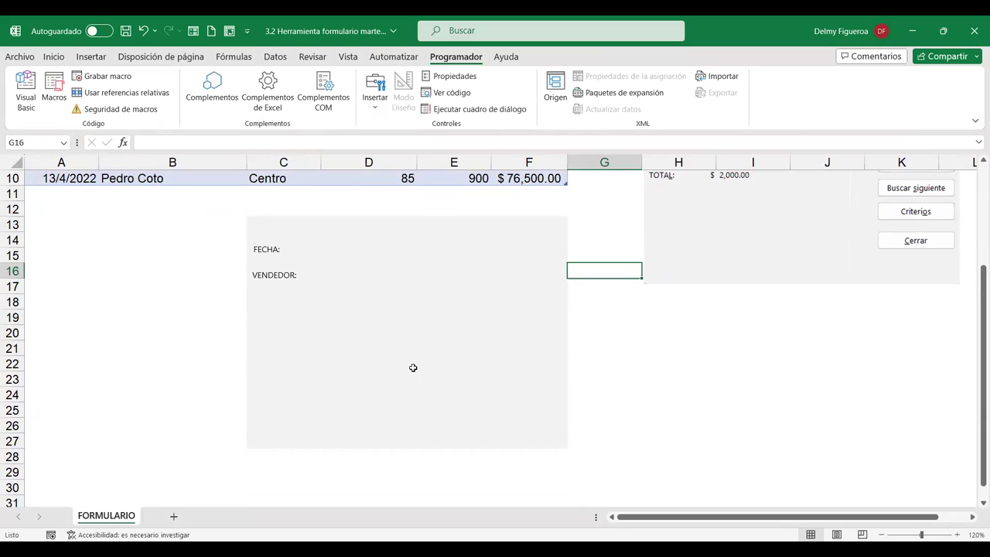
scroll(481, 371, up, 2)
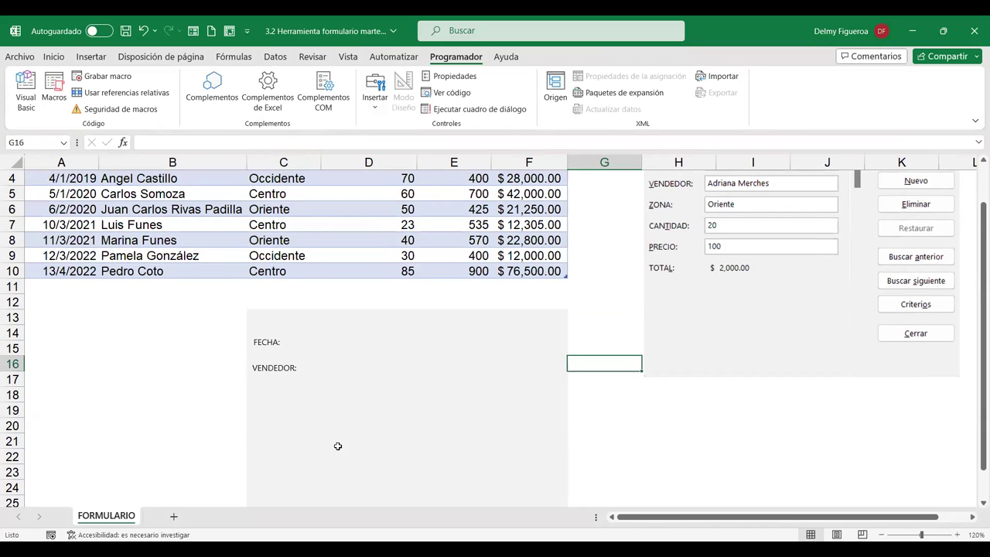
scroll(322, 423, up, 1)
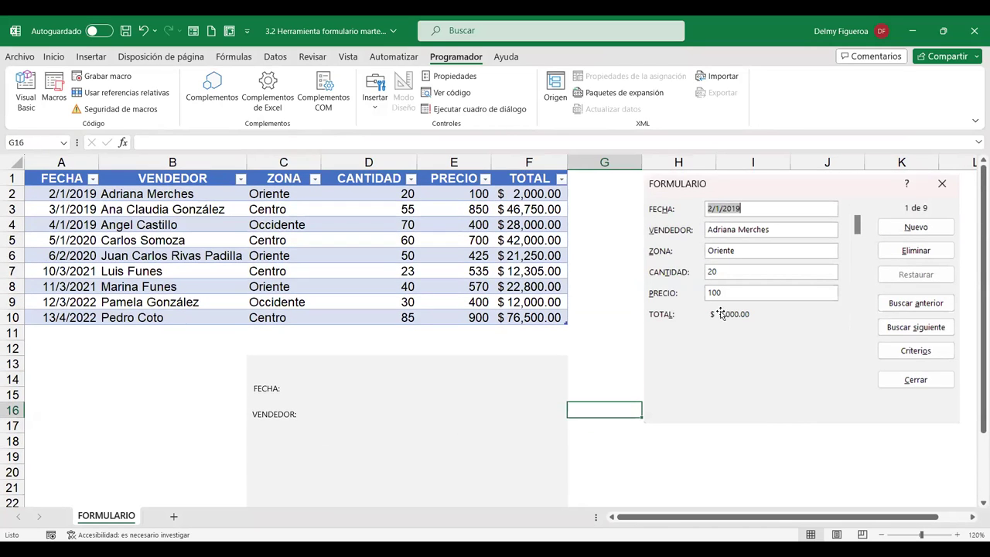
- Draw an ActiveX text box beside FECHA: and duplicate it beside VENDEDOR:
click(378, 108)
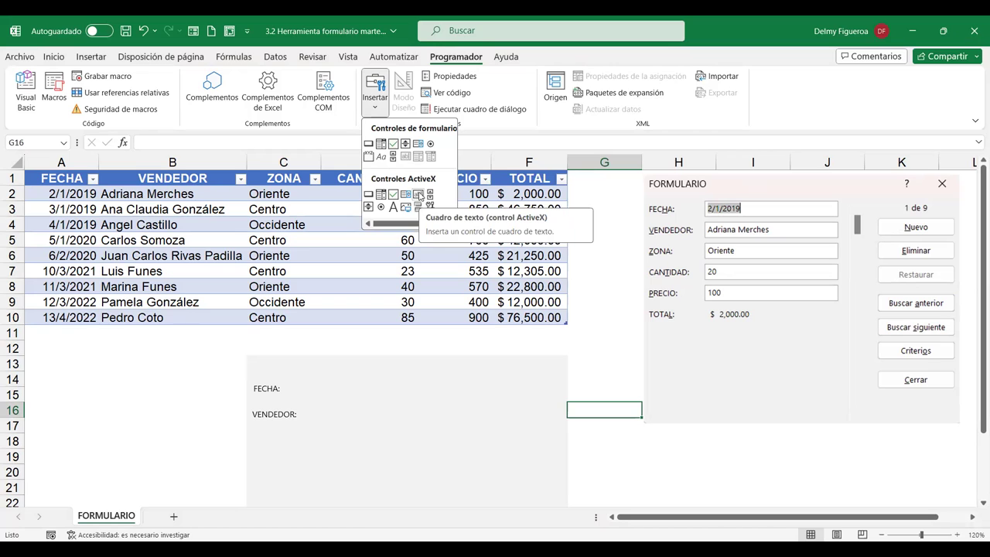
click(418, 198)
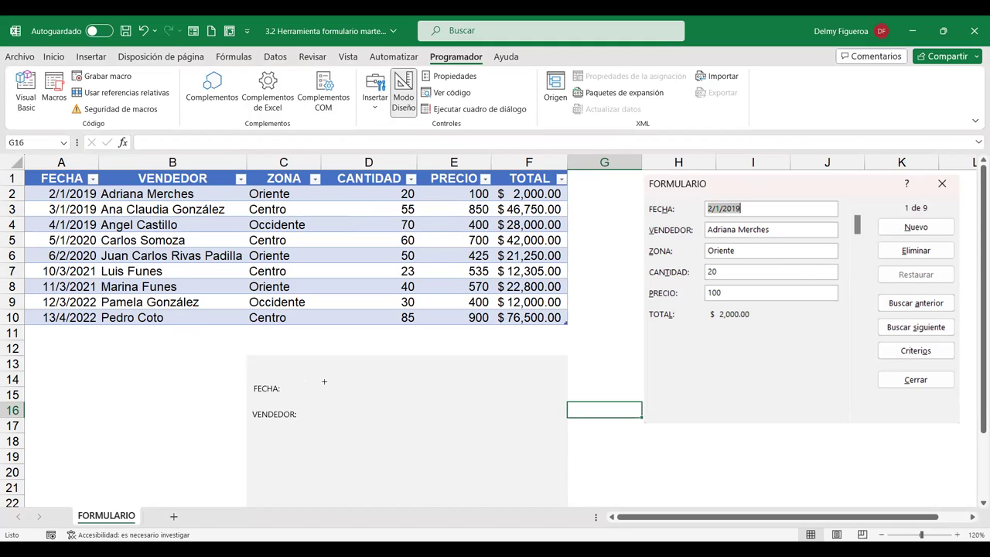
drag(324, 382, 400, 400)
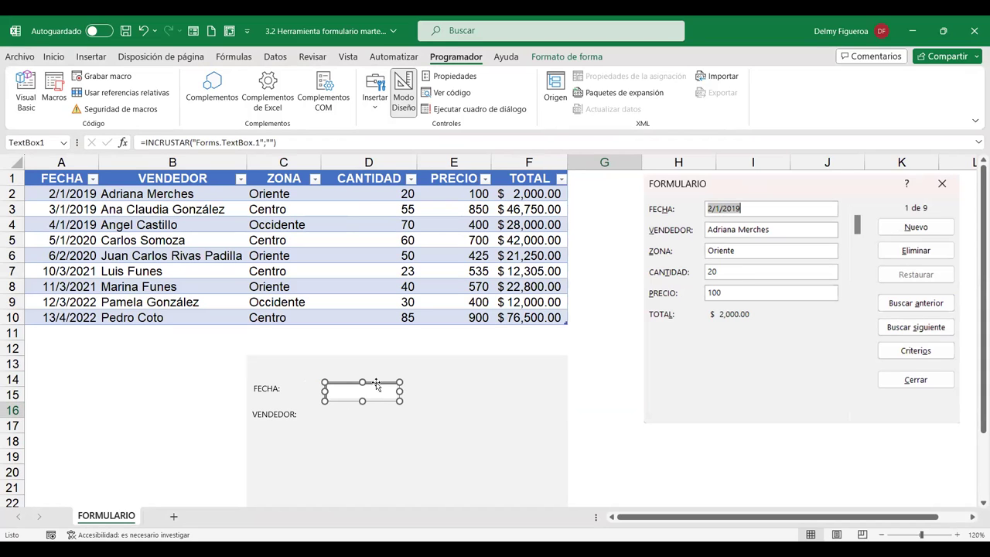
key(ctrl+d)
drag(392, 396, 376, 407)
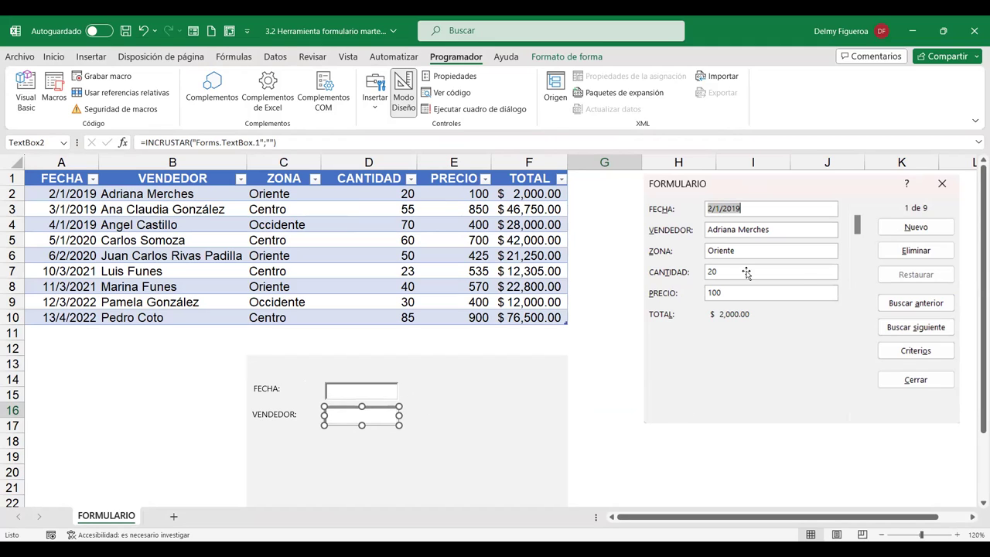
click(374, 108)
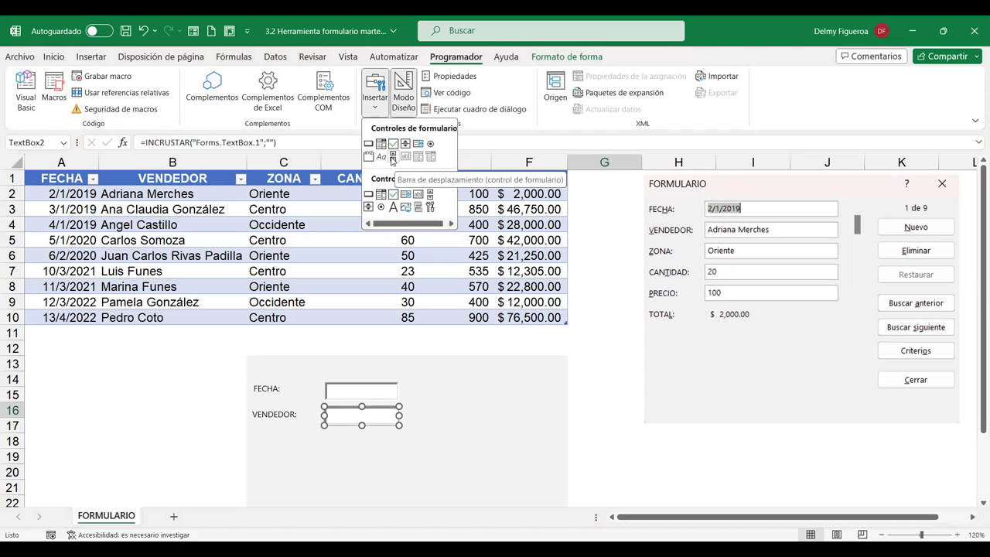
- Insert a vertical Form Controls scroll bar beside the FECHA: and VENDEDOR: text boxes, stretched to row 27
click(392, 158)
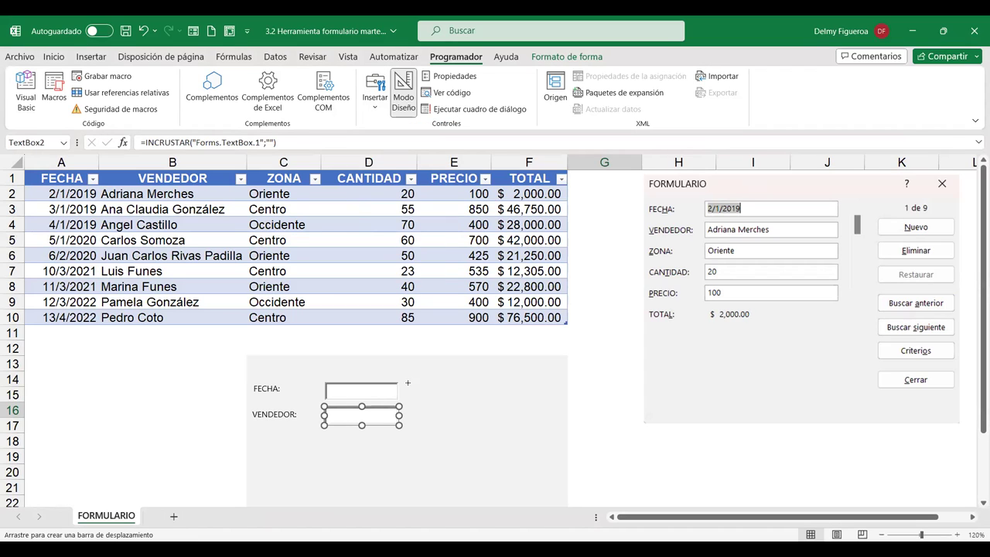
mouse_move(410, 382)
mouse_down()
mouse_move(409, 486)
mouse_move(428, 227)
mouse_up()
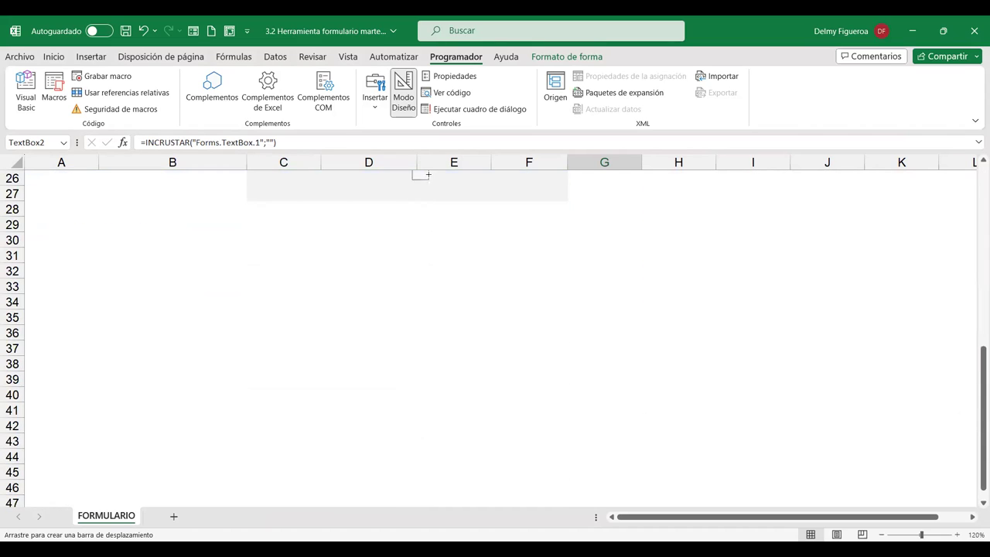
drag(429, 226, 431, 249)
scroll(606, 318, up, 4)
scroll(579, 311, up, 1)
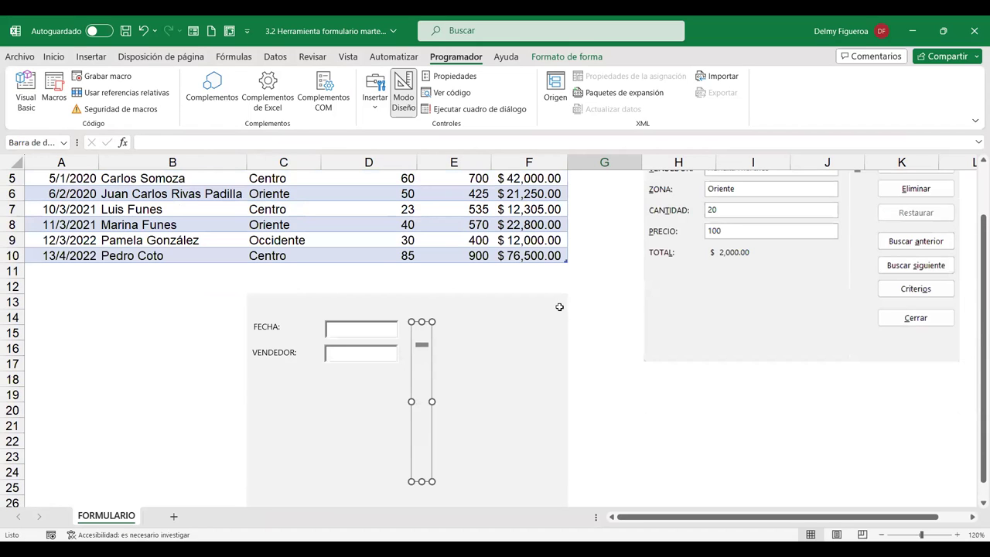
scroll(558, 307, down, 1)
scroll(557, 308, down, 1)
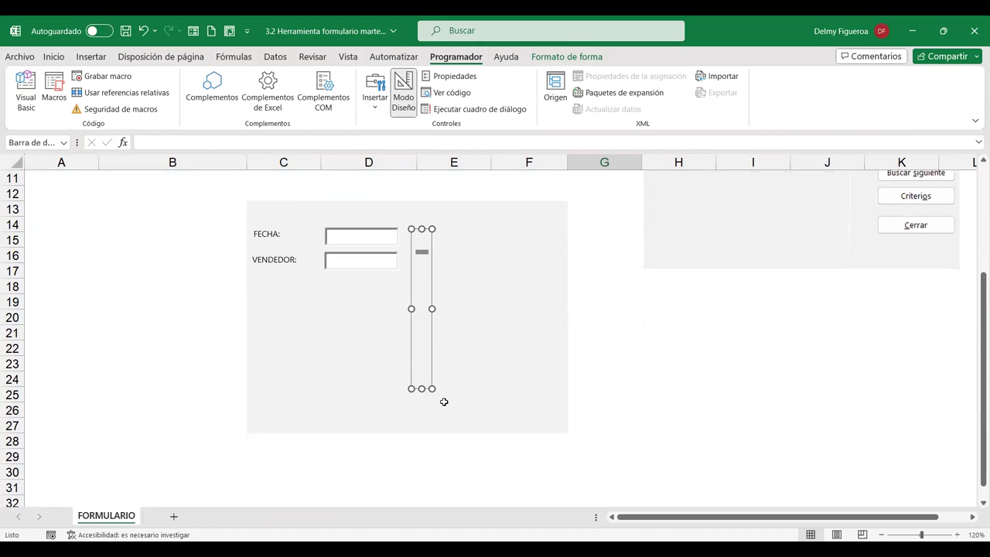
drag(422, 389, 422, 424)
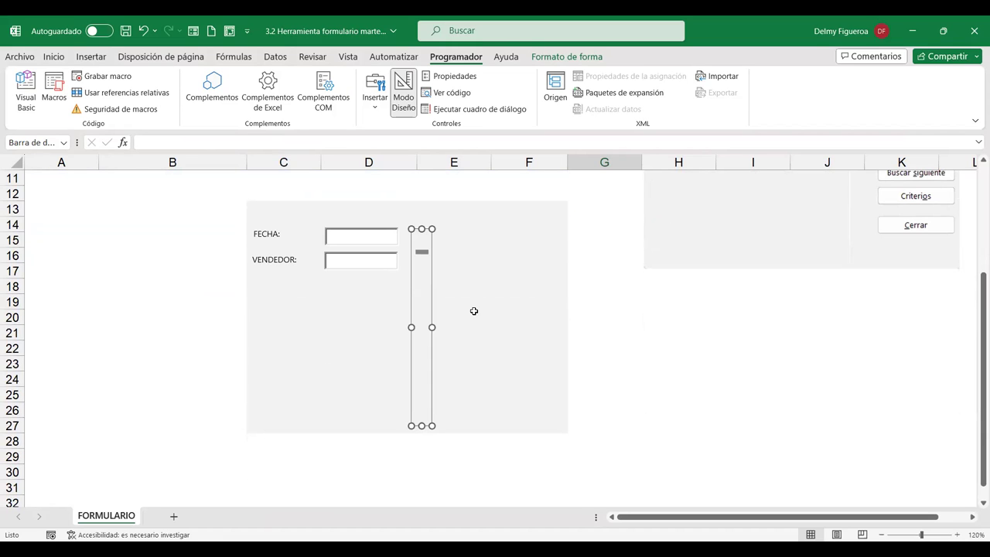
scroll(472, 311, up, 1)
scroll(472, 311, up, 1)
scroll(472, 311, up, 1)
scroll(472, 311, up, 1)
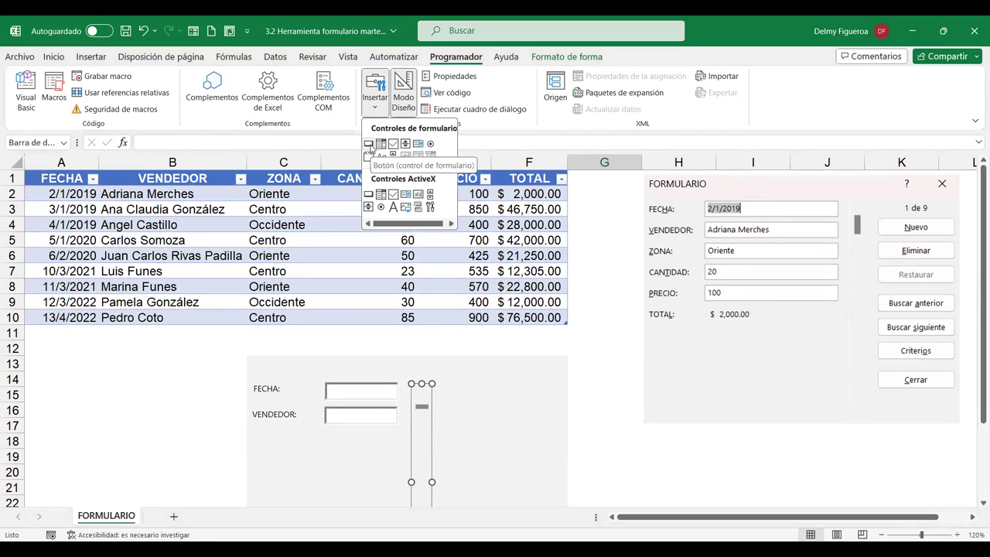
- Add a Form Control button without a macro and caption it Nuevo
click(369, 145)
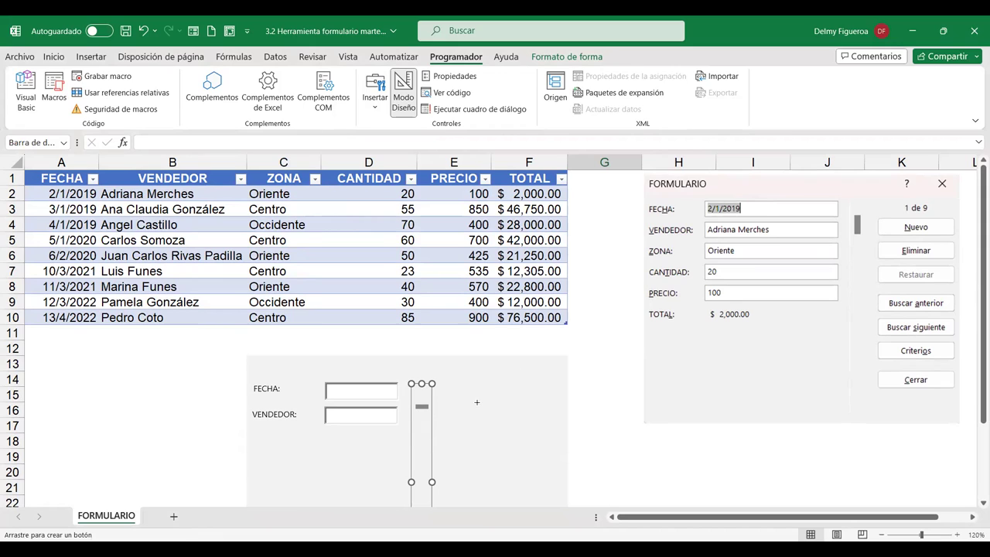
click(477, 403)
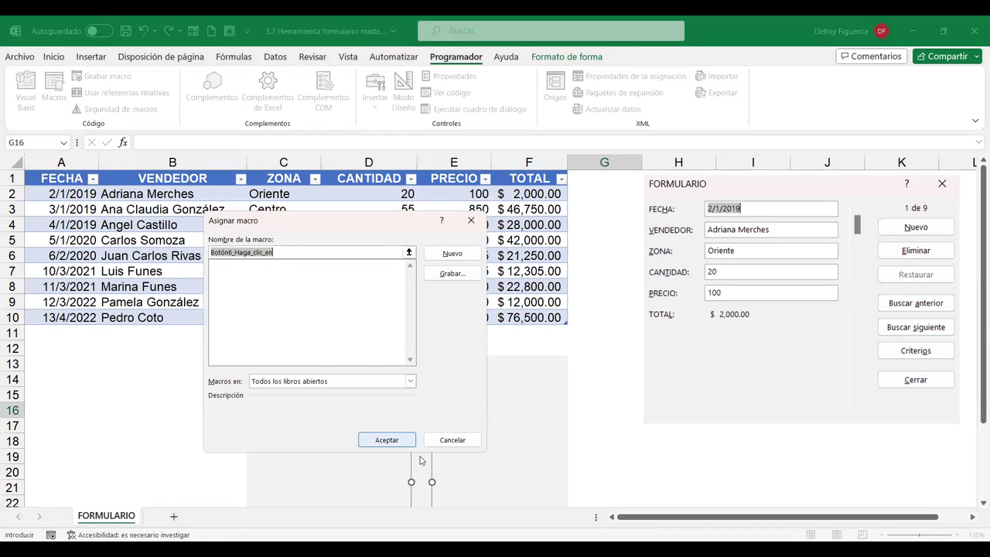
click(452, 439)
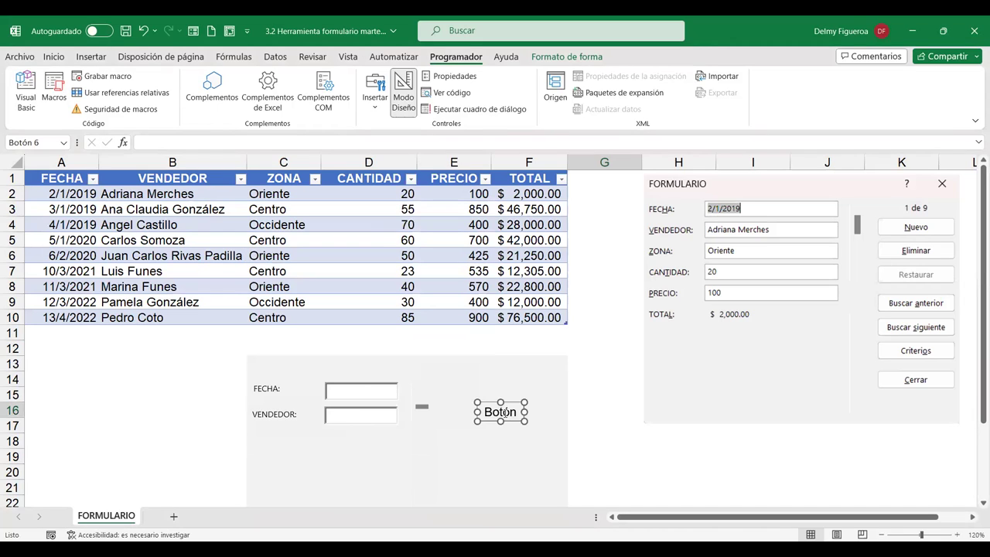
click(501, 411)
key(Delete)
key(Delete)
key(Delete)
key(Delete)
key(Delete)
key(Delete)
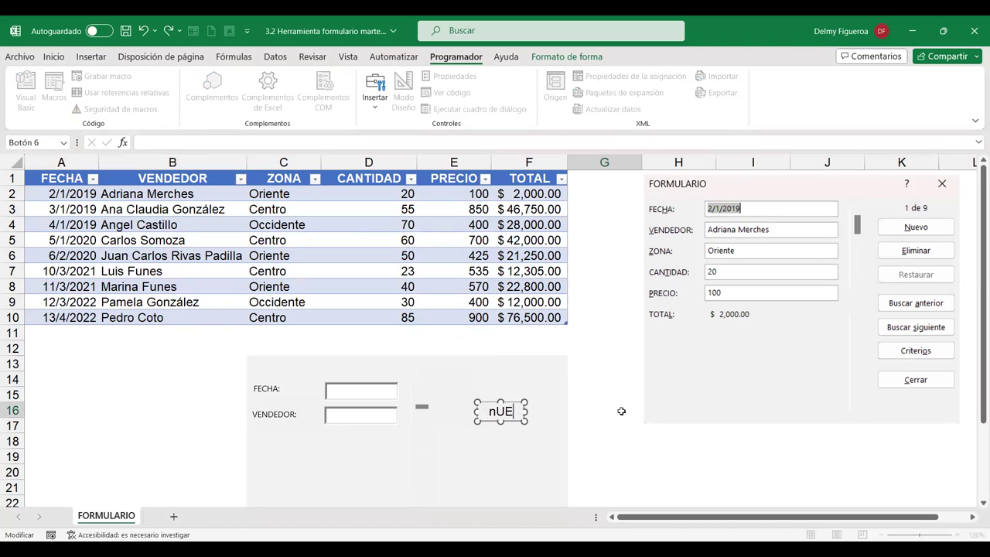
text(Nuevo)
click(618, 407)
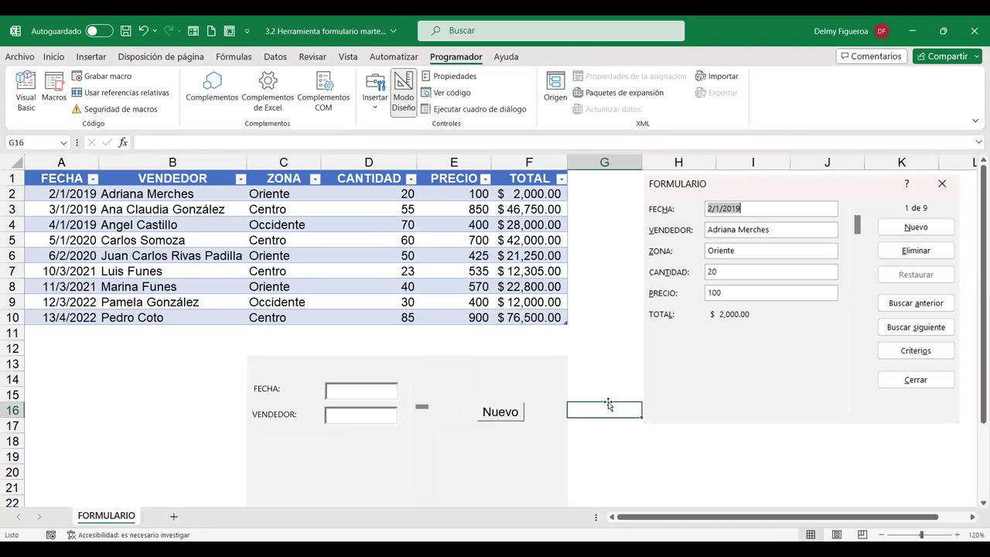
- Duplicate the Nuevo button with Ctrl+C/Ctrl+V and place the copy just below it
scroll(609, 363, down, 1)
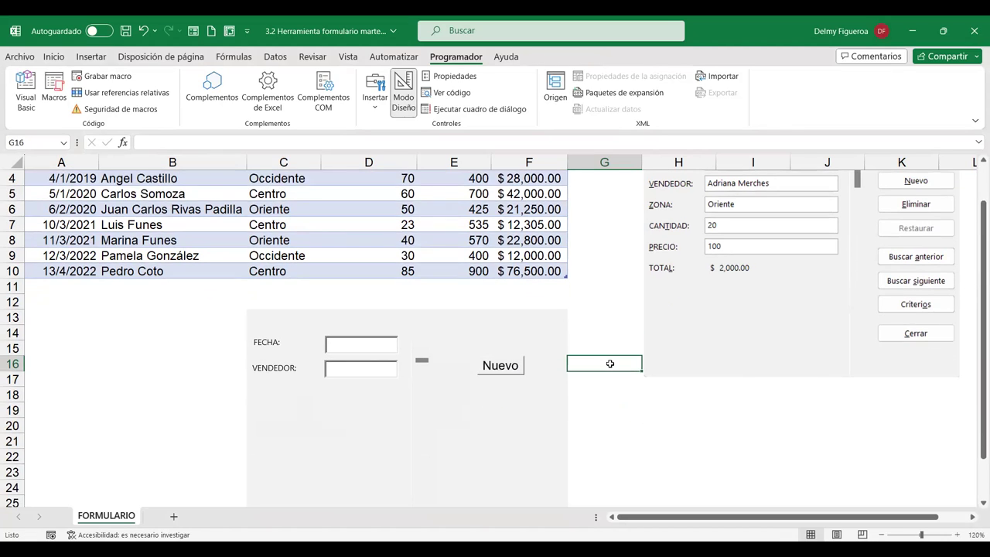
scroll(609, 362, down, 1)
scroll(609, 360, down, 1)
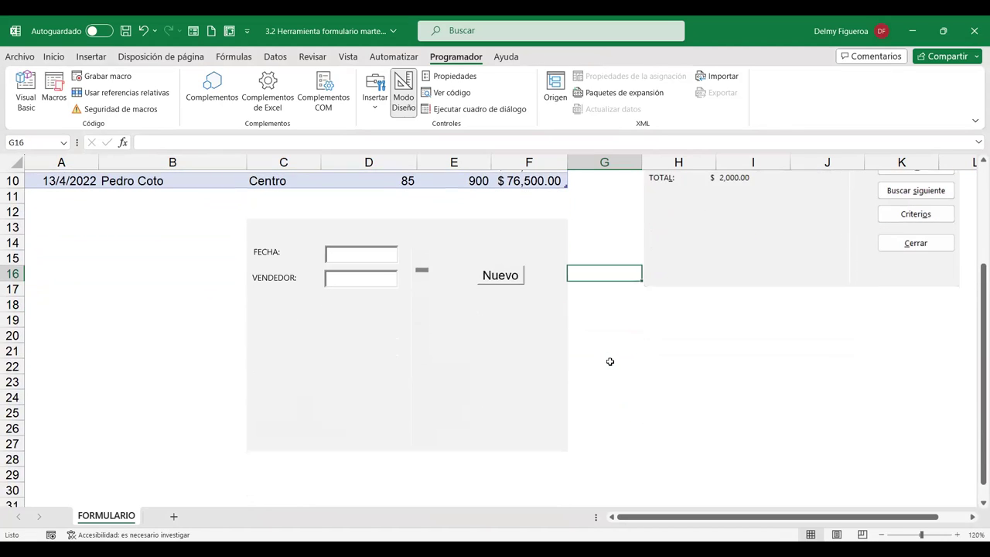
click(502, 271)
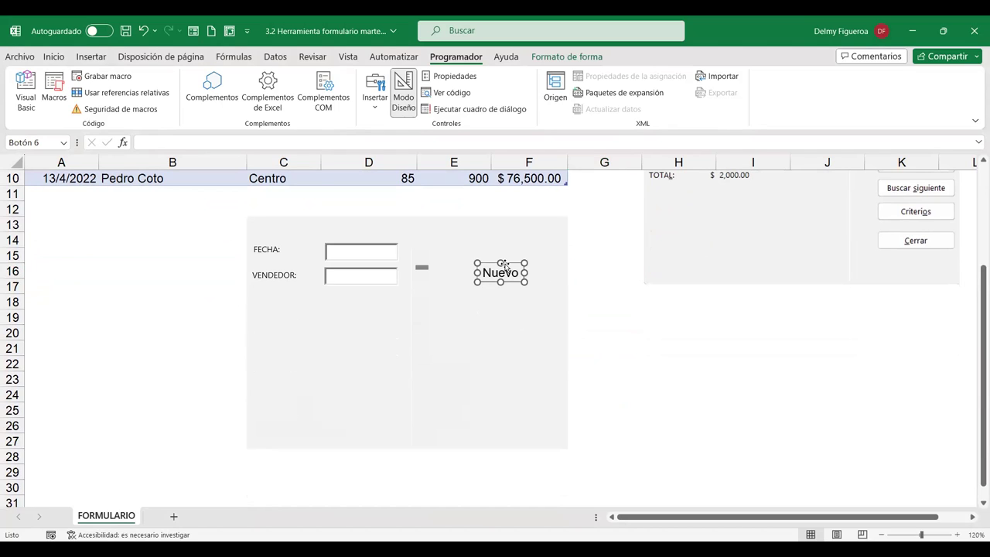
key(ctrl+c)
key(ctrl+v)
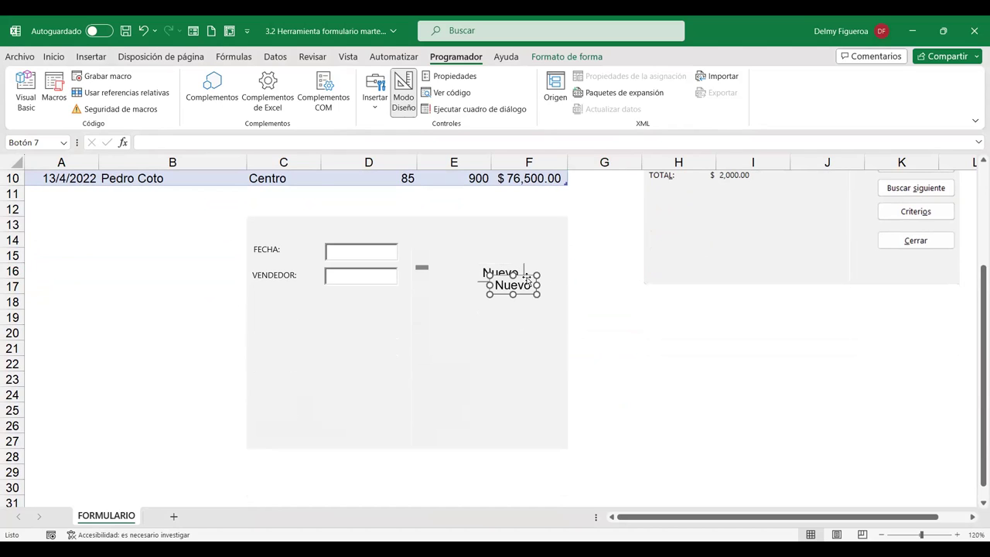
drag(527, 278, 514, 292)
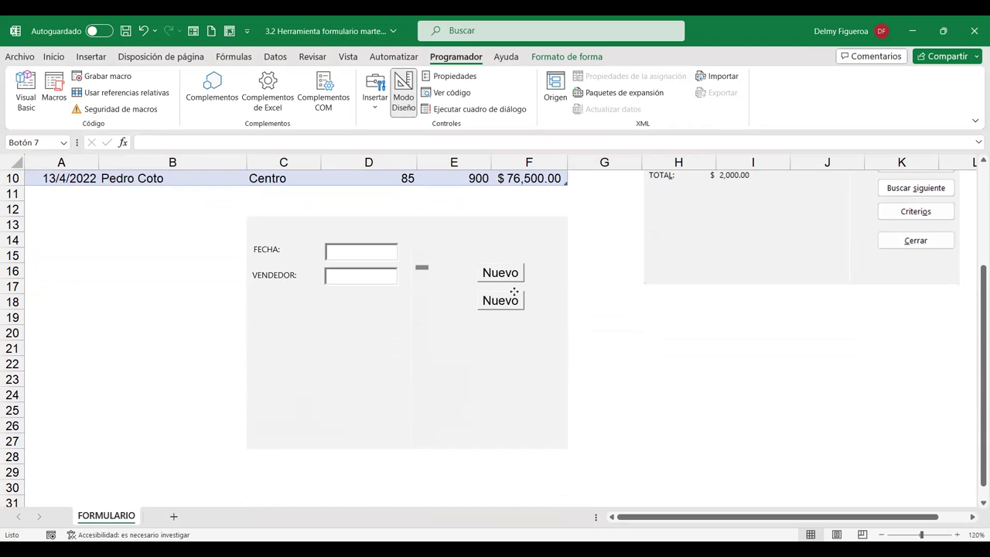
- Recaption the copied button as Eliminar and deselect the buttons
scroll(788, 330, up, 3)
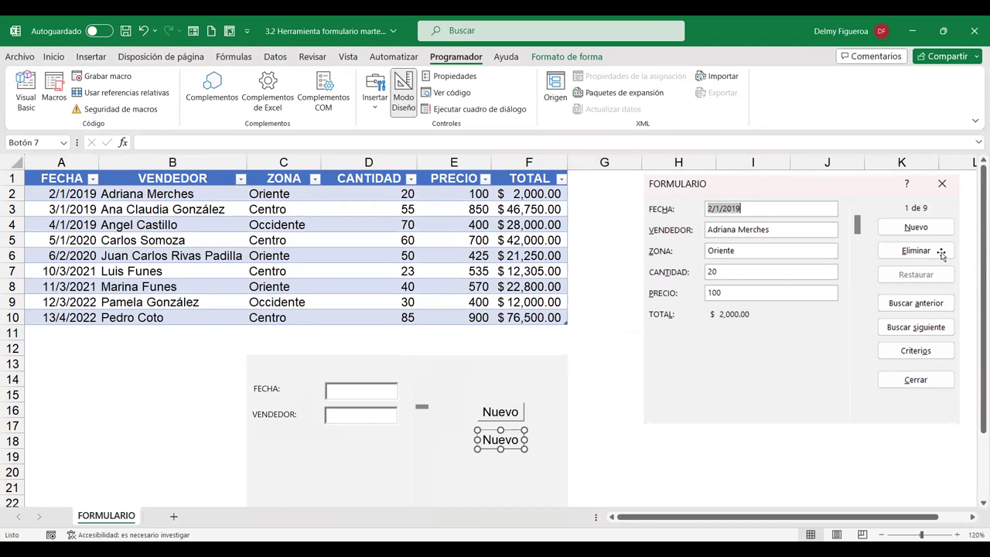
click(501, 444)
key(BackSpace)
key(BackSpace)
key(BackSpace)
key(BackSpace)
key(BackSpace)
text(Eliminar)
click(590, 429)
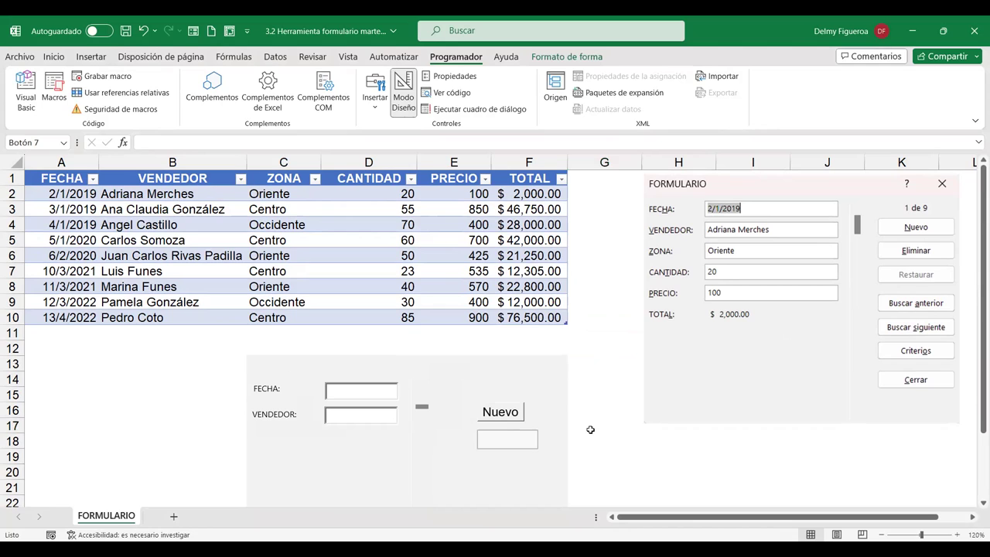
click(522, 412)
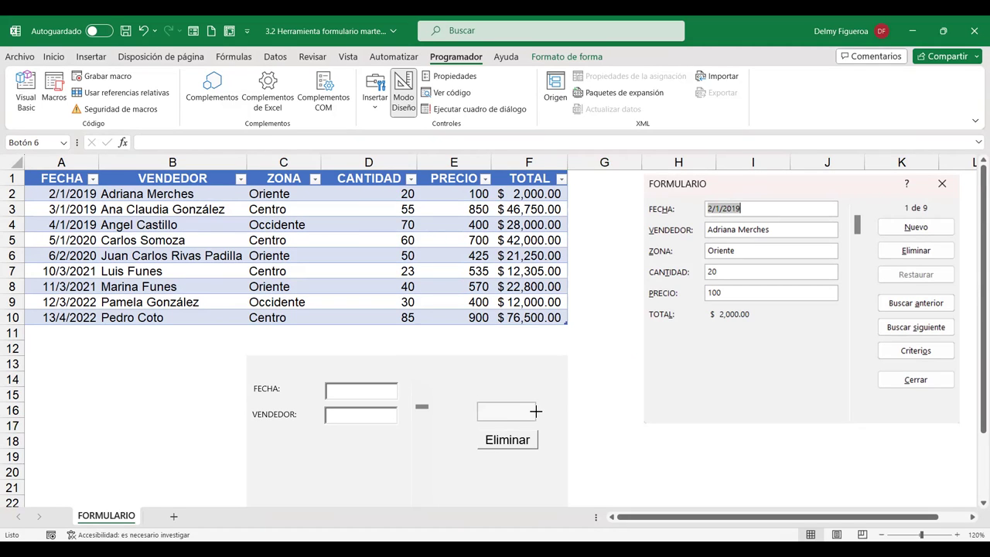
text(Nuevo)
key(Escape)
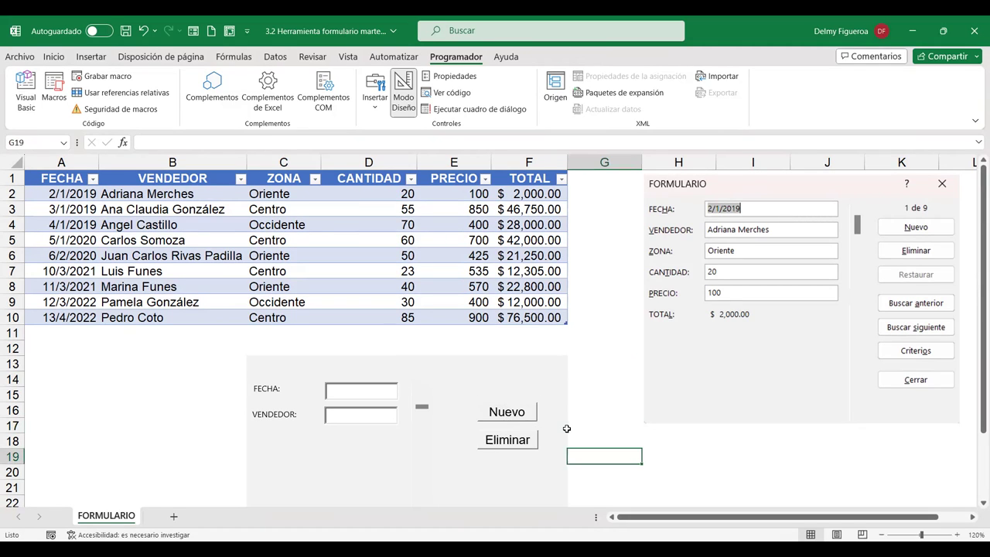
scroll(546, 404, down, 3)
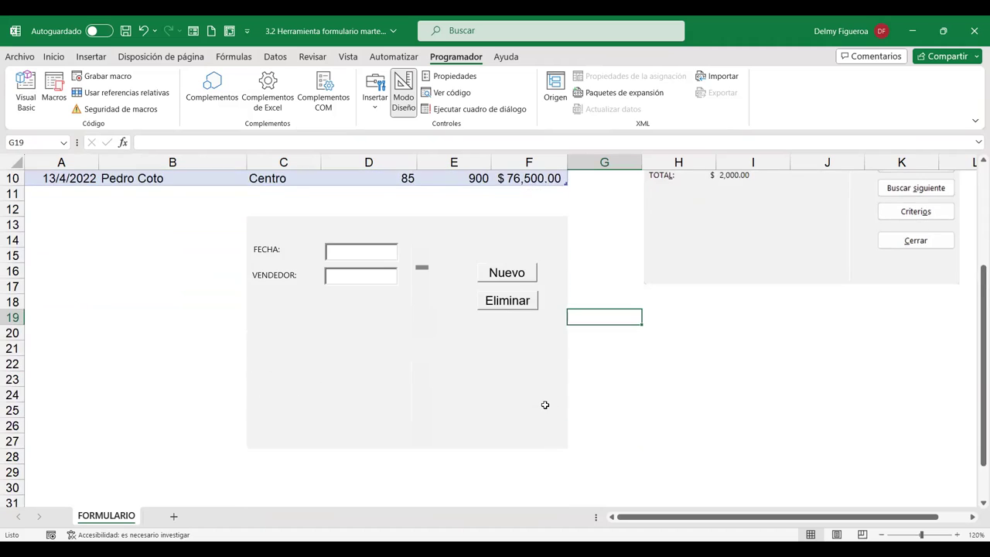
scroll(545, 404, up, 1)
scroll(545, 403, up, 1)
scroll(545, 404, up, 1)
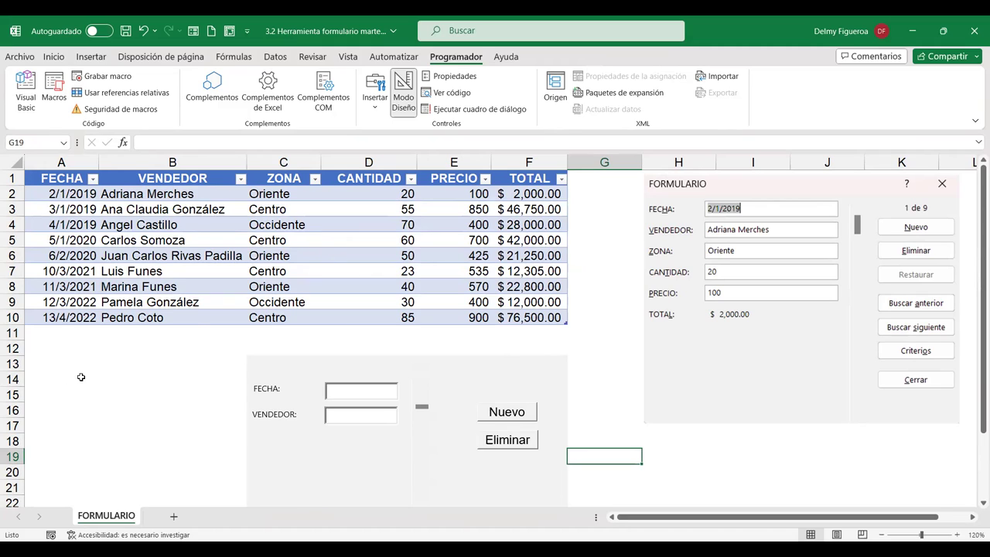
- Enter Ingresar cantidad, Ingresar precio and Total in A14:A16 and autofit column A
click(80, 377)
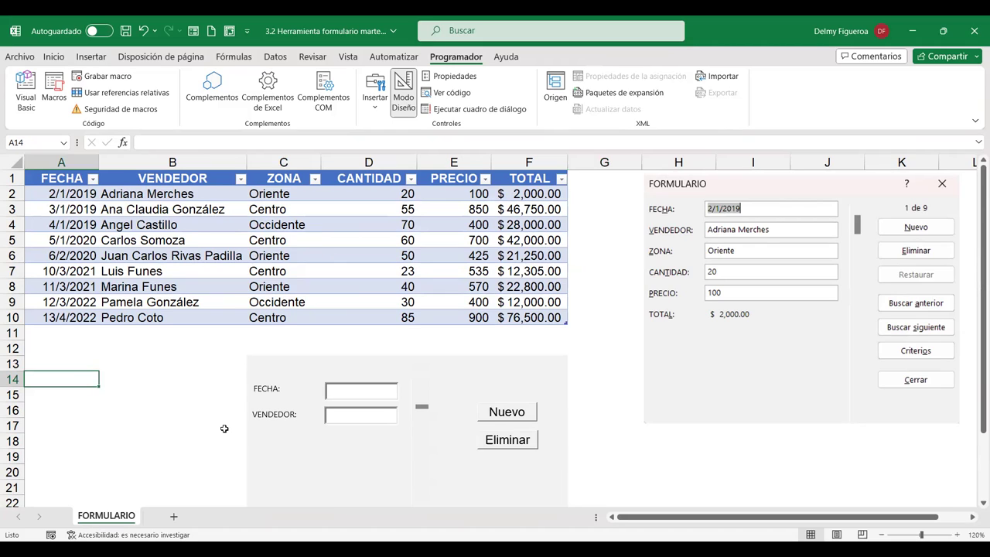
text(Ingresar)
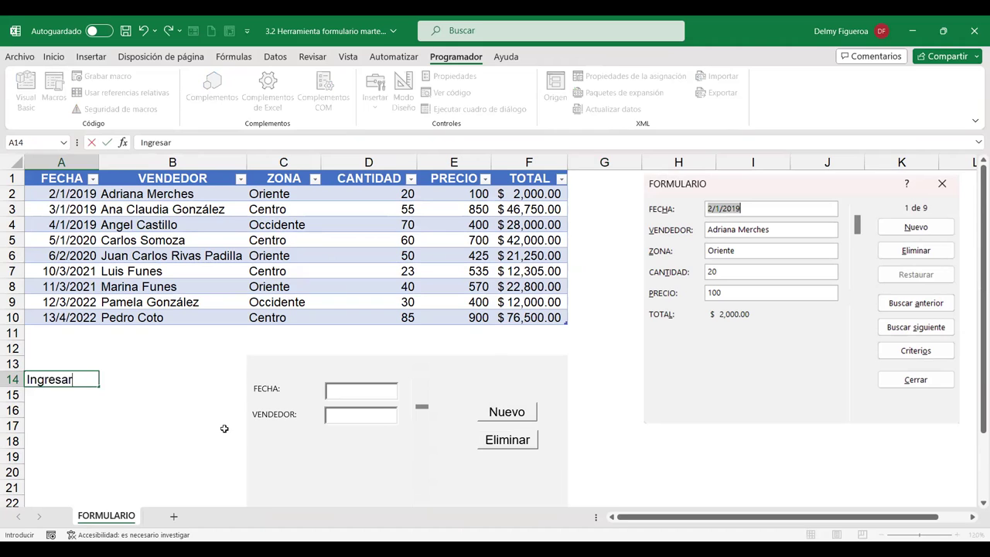
text( cantidad)
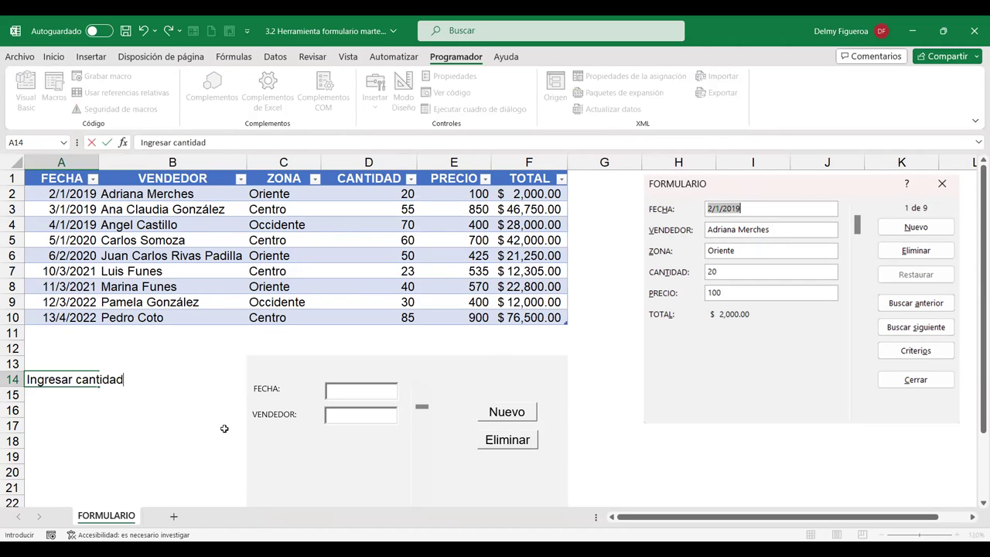
key(Return)
text(Ingresar precio)
key(Return)
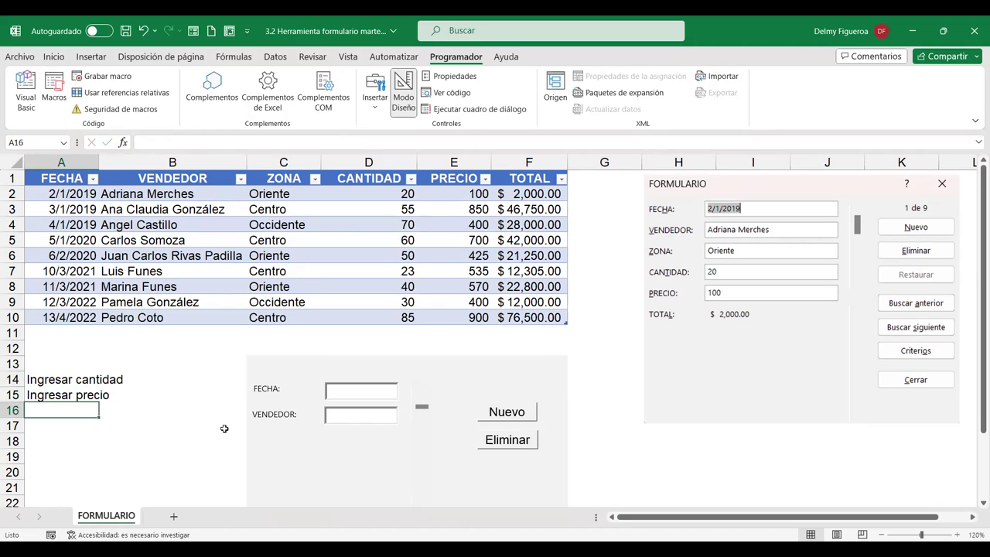
text(Total)
key(Tab)
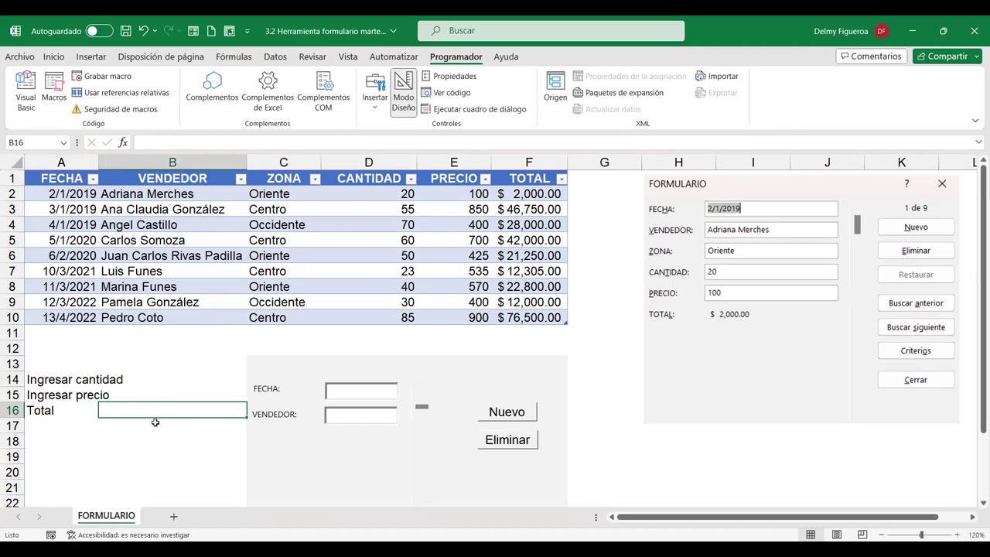
double_click(99, 164)
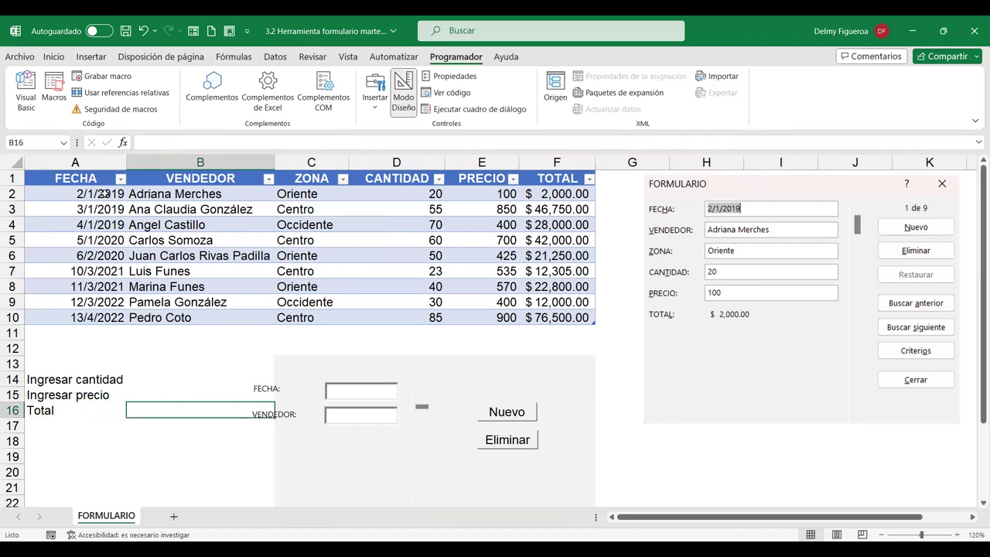
- Select input cell B14 and bring up the Home fill colour choices
click(161, 379)
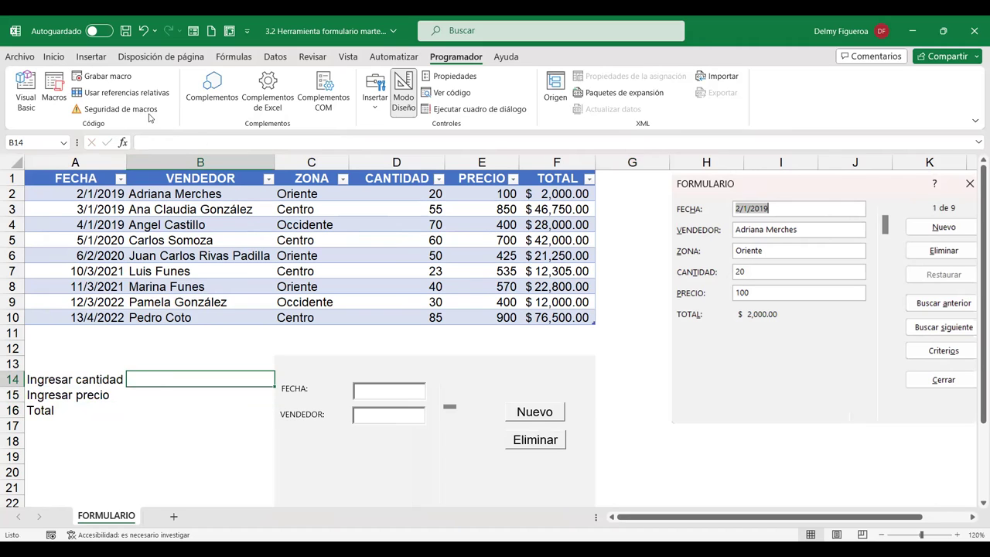
click(54, 56)
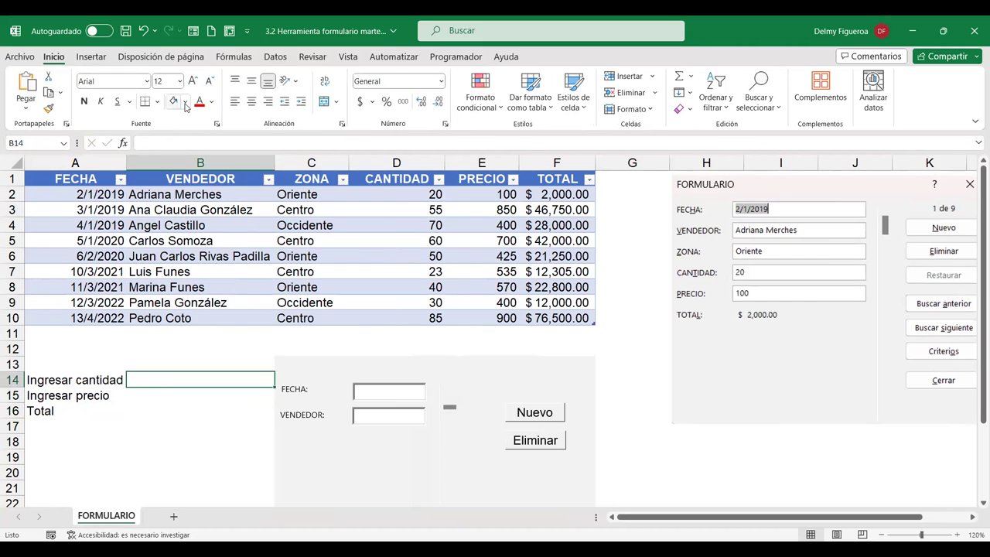
click(185, 101)
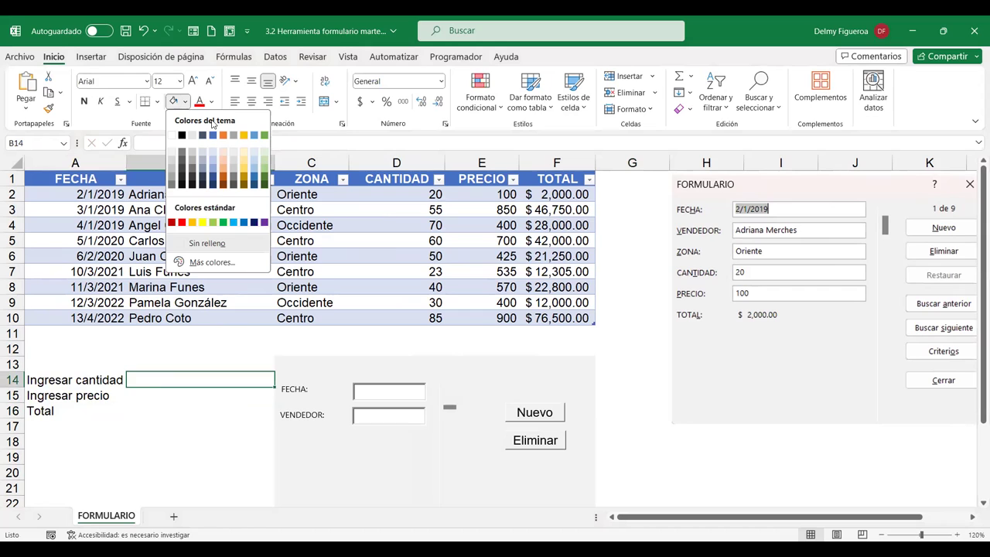
- Give the input cells B14 and B15 a light blue fill
click(197, 374)
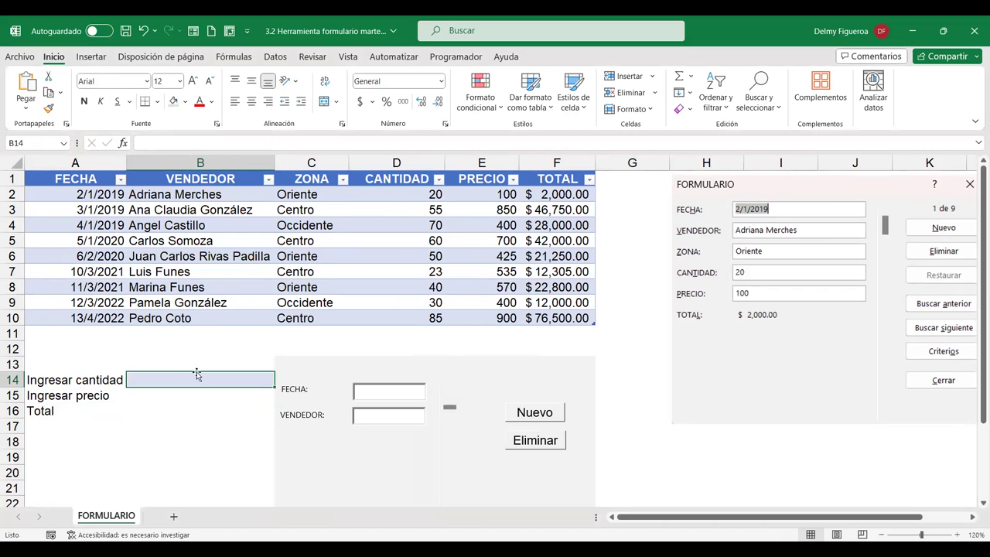
click(183, 397)
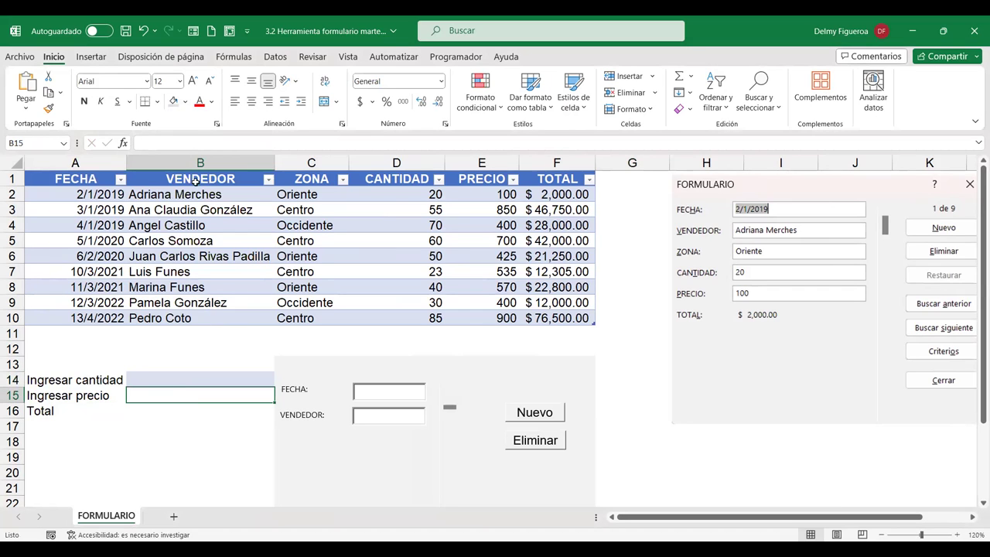
click(172, 103)
- Enter the Total formula +B14*B15 in cell B16
click(172, 407)
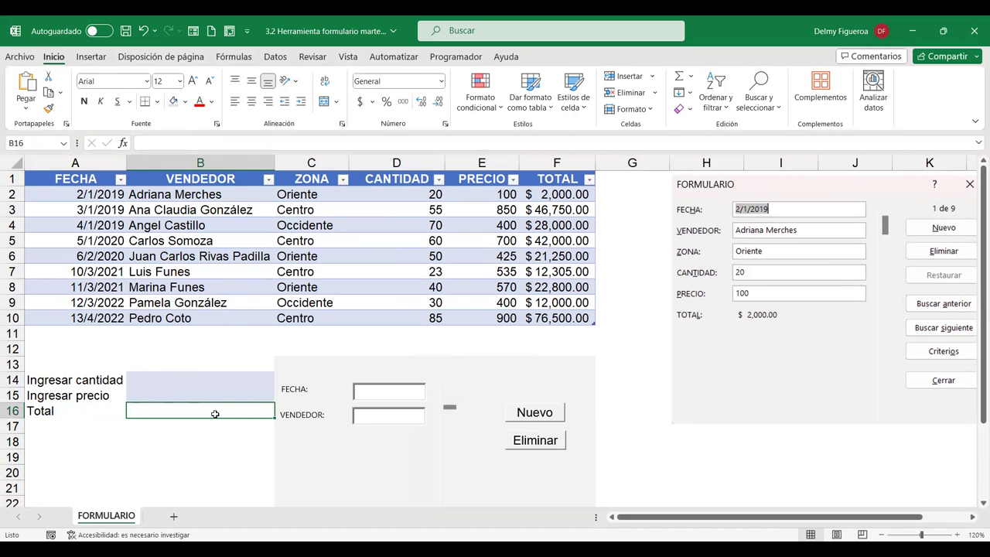
text(+)
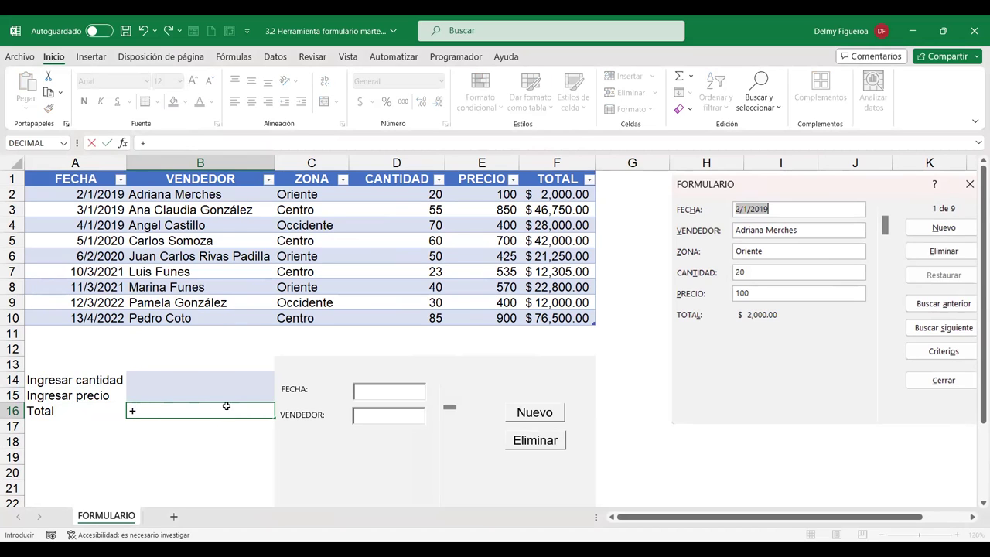
click(209, 376)
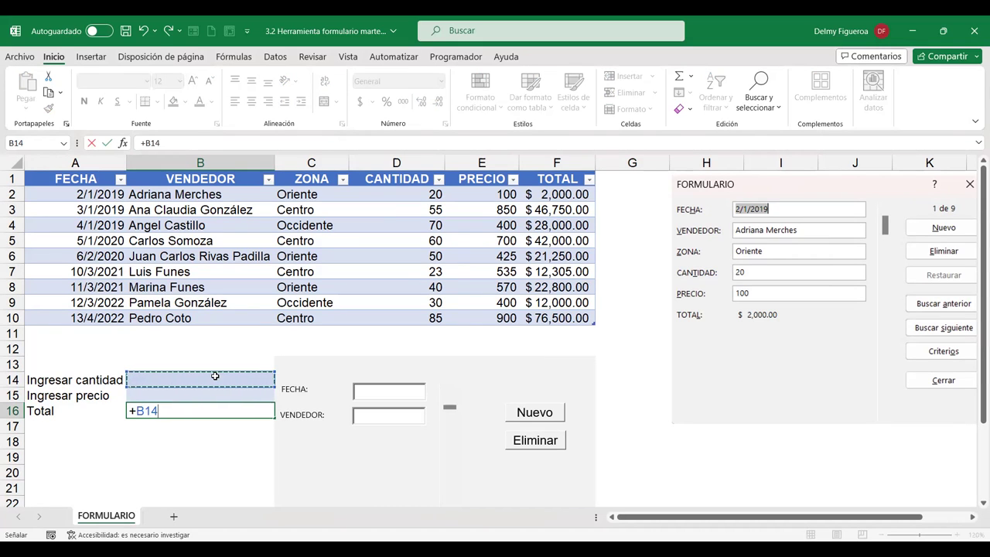
text(*)
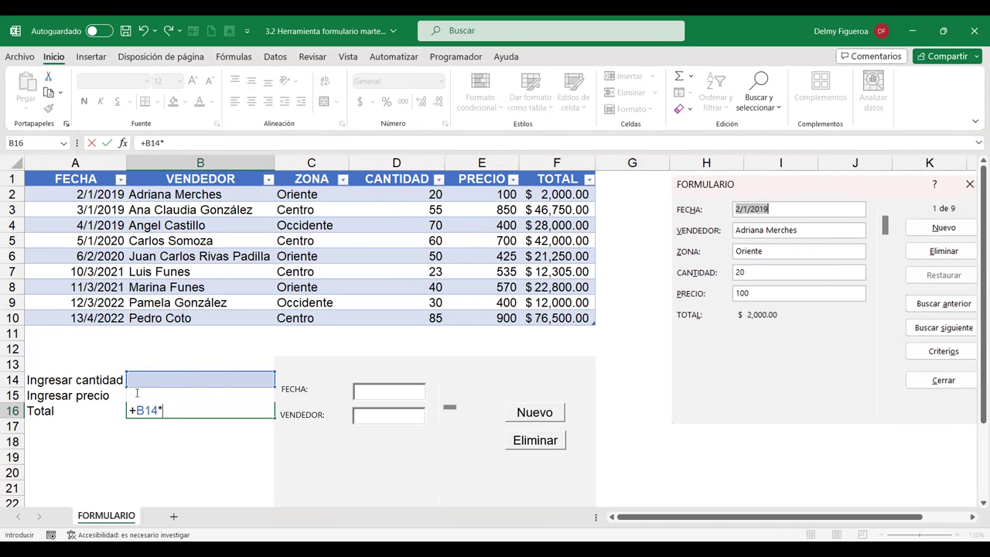
click(105, 395)
key(Right)
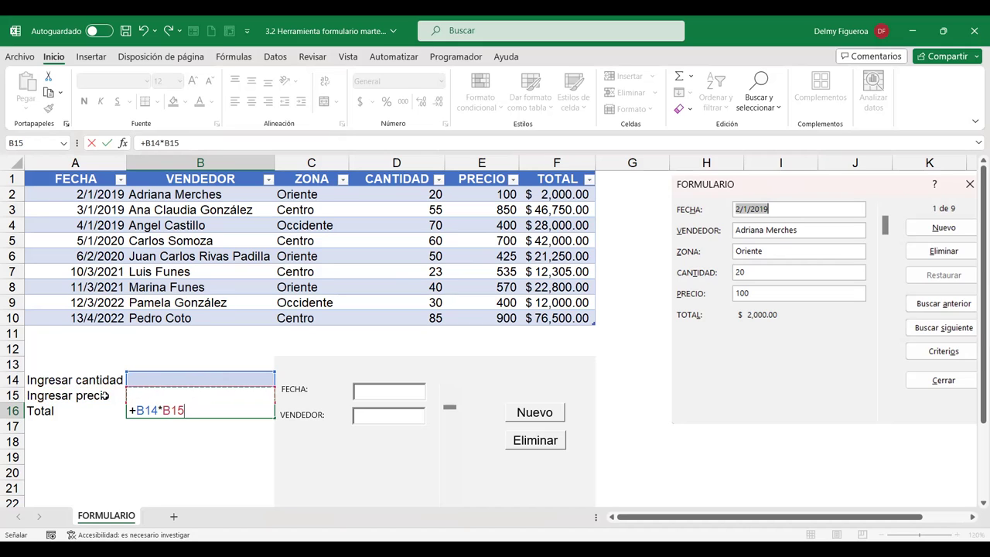
key(Return)
click(183, 379)
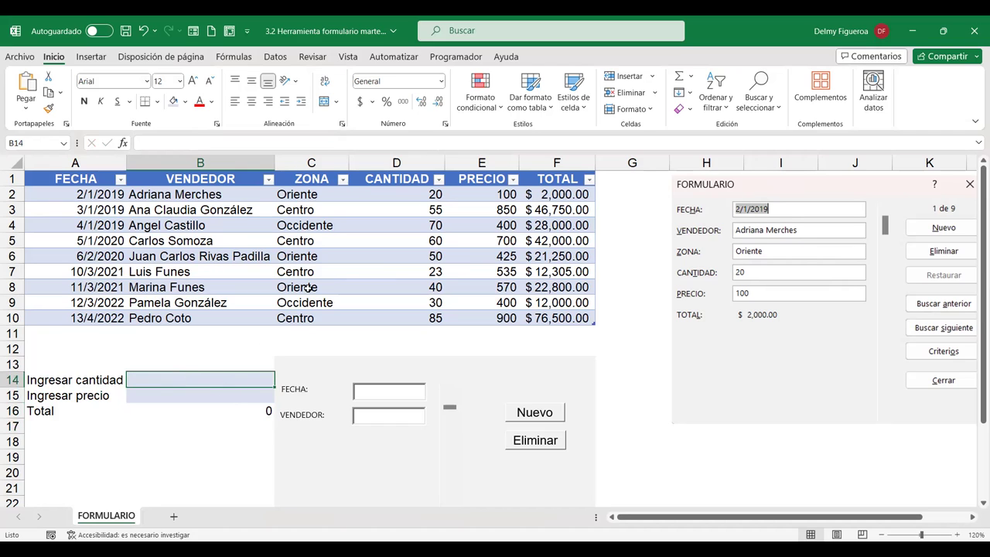
- Draw a Control de número spin button at the right edge of cell B14
click(458, 58)
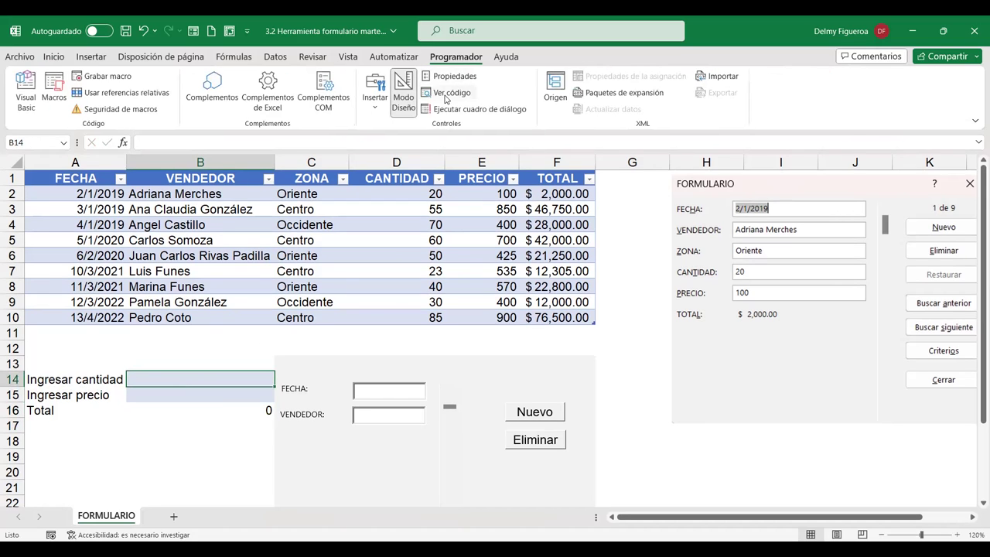
click(380, 110)
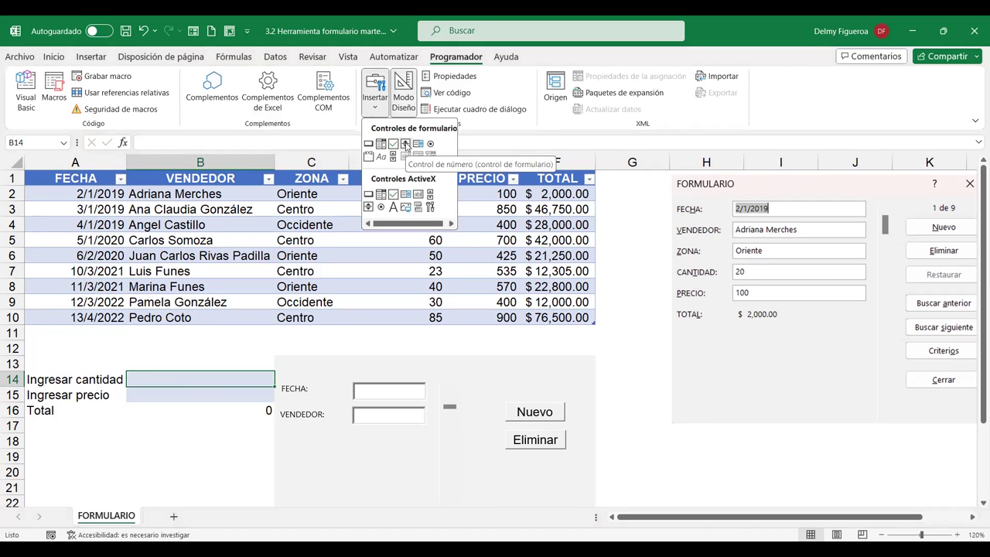
click(405, 146)
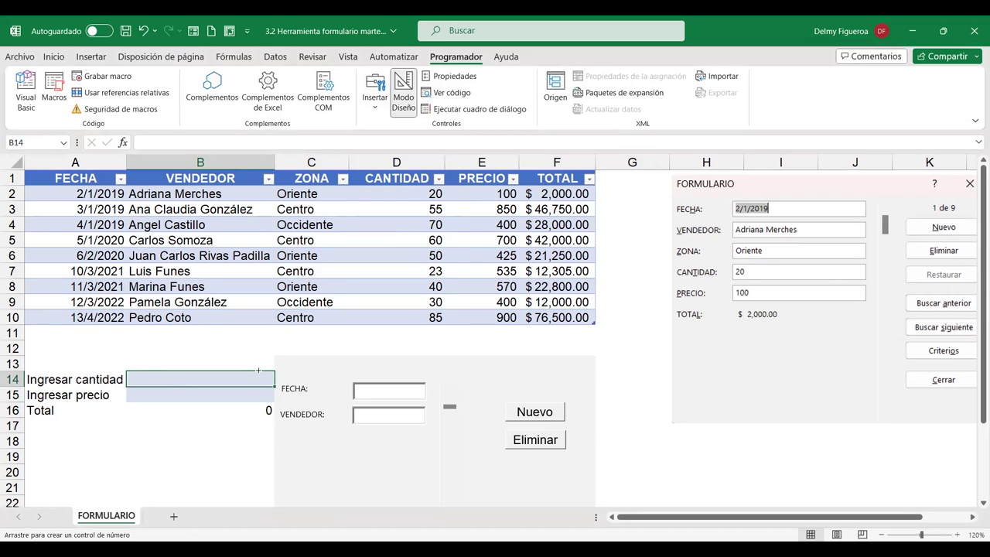
click(258, 371)
key(Delete)
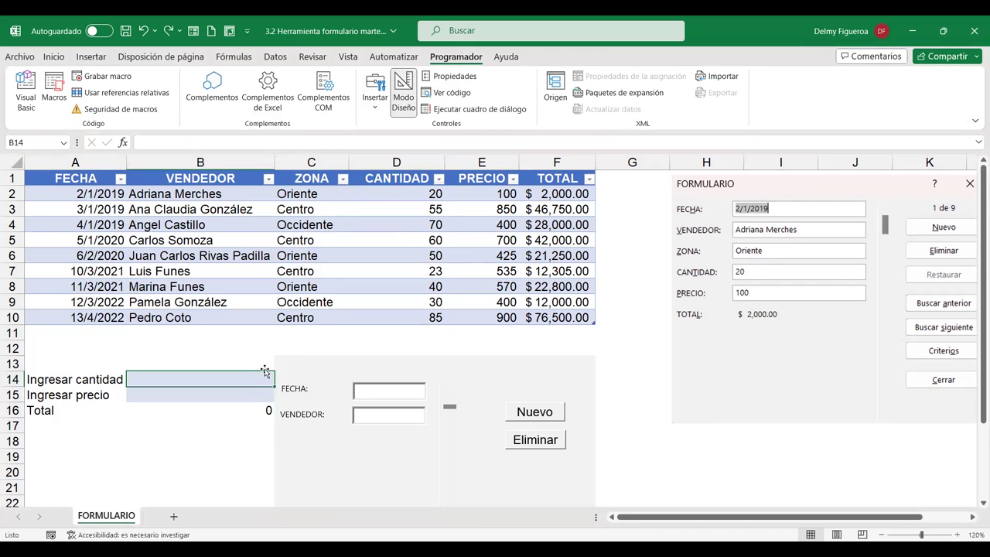
click(375, 108)
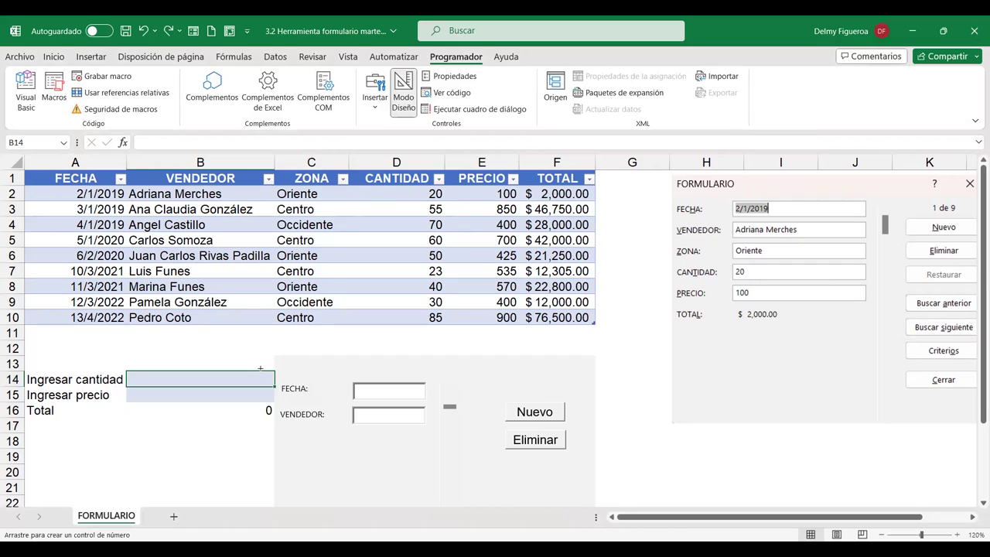
drag(259, 370, 272, 387)
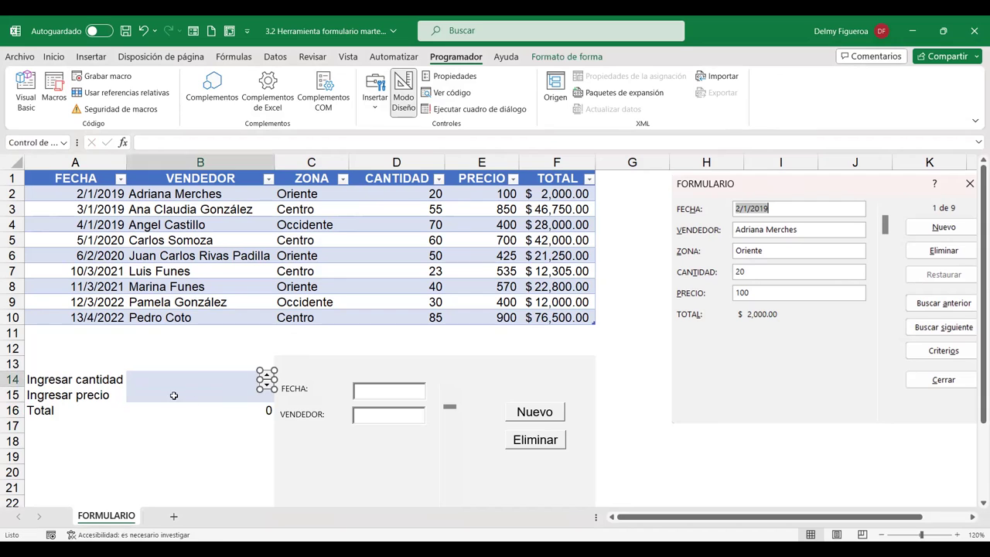
- Make rows 14 to 16 taller
drag(12, 379, 19, 421)
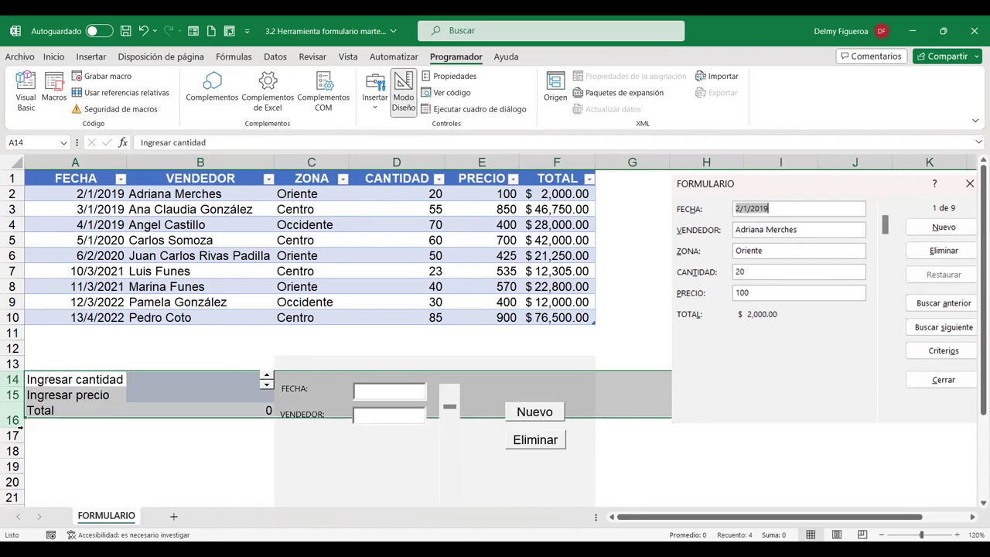
drag(17, 426, 17, 428)
click(178, 388)
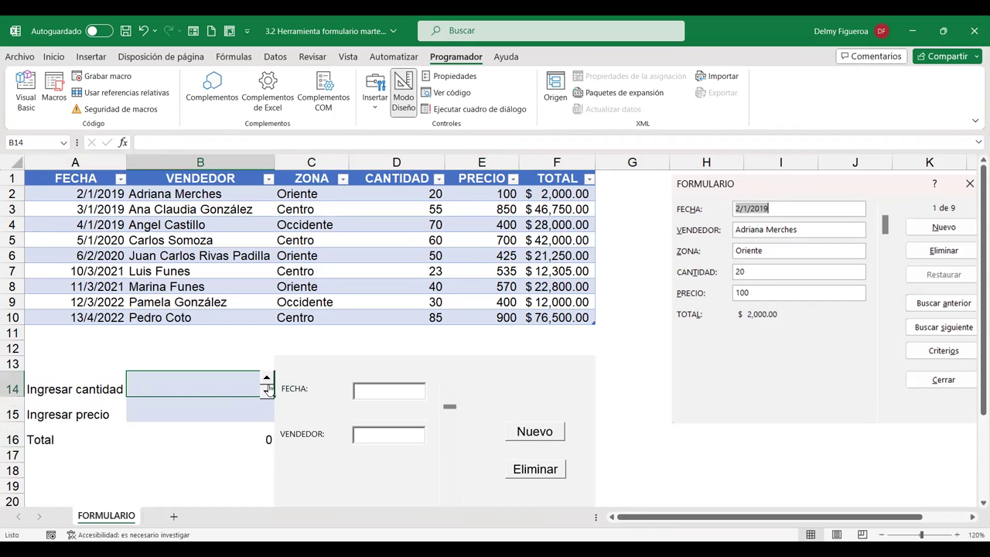
- Duplicate the spin button next to cell B15, then select B14:B15
click(269, 389)
right_click(265, 386)
key(Escape)
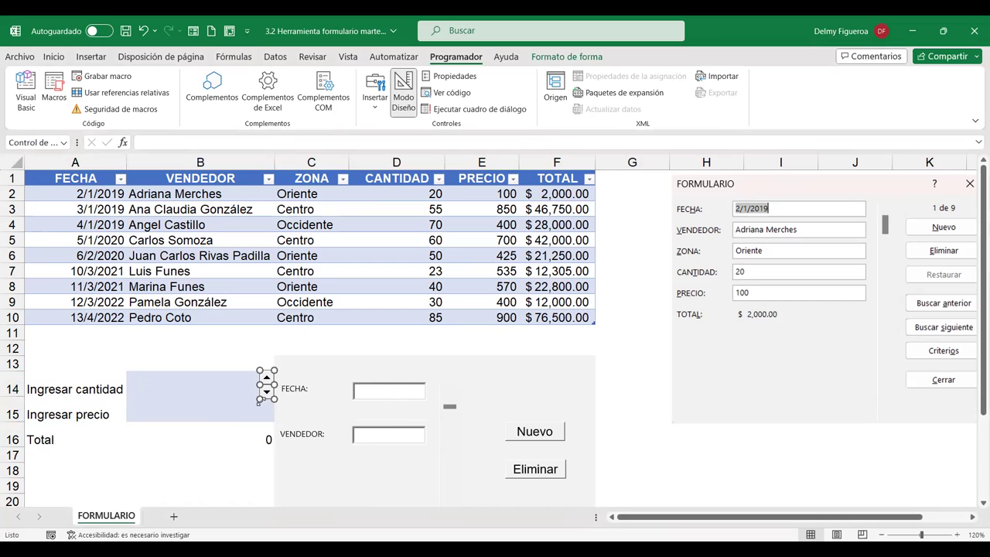
mouse_move(272, 397)
mouse_down()
mouse_move(276, 370)
mouse_move(279, 390)
mouse_move(267, 399)
mouse_up()
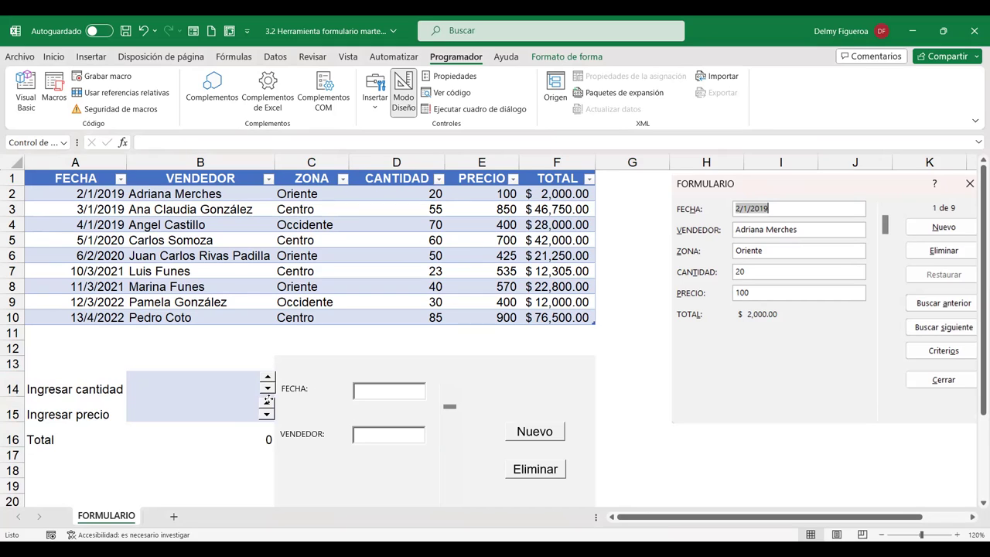
click(268, 399)
drag(187, 375, 186, 407)
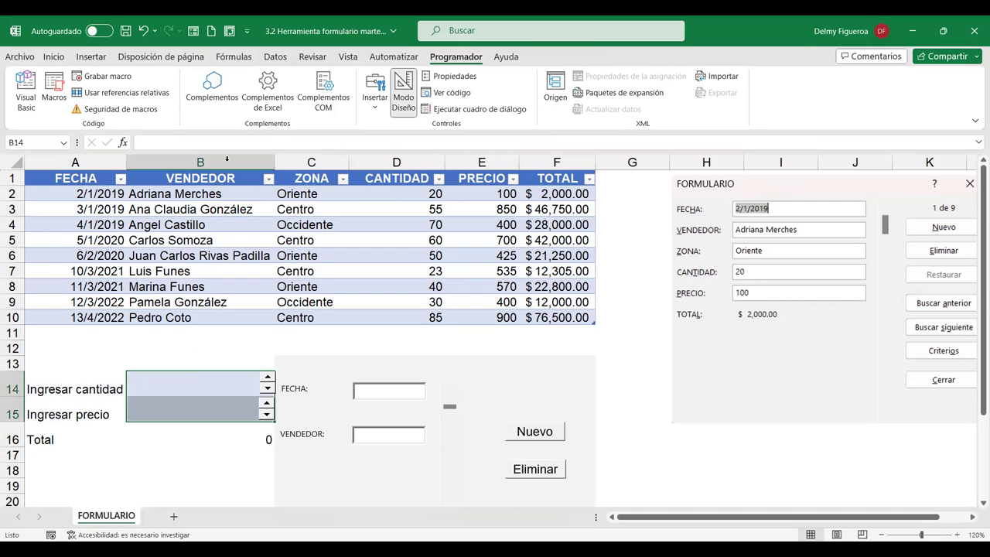
click(53, 58)
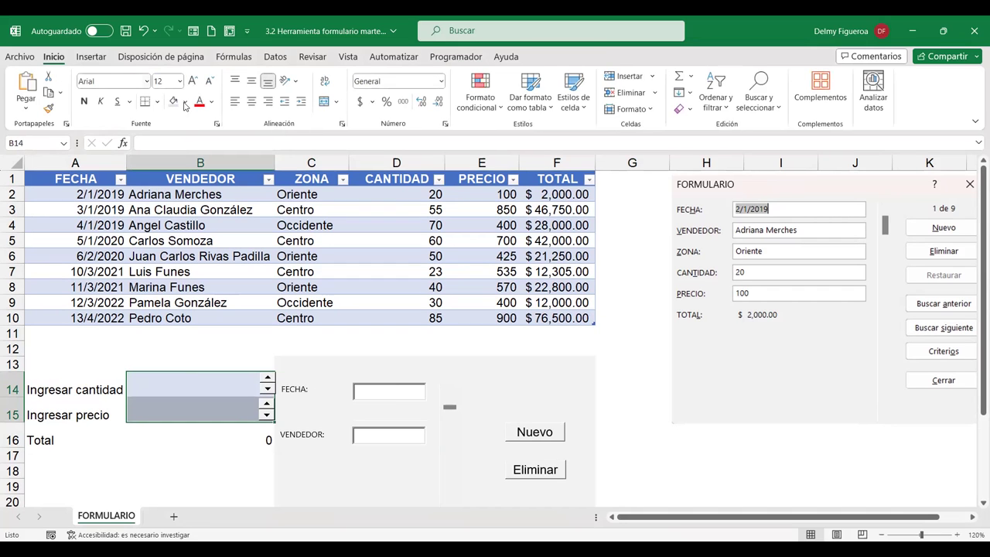
- Centre the values in B14:B15, then bring up the upper spin button's context menu
click(251, 102)
click(224, 349)
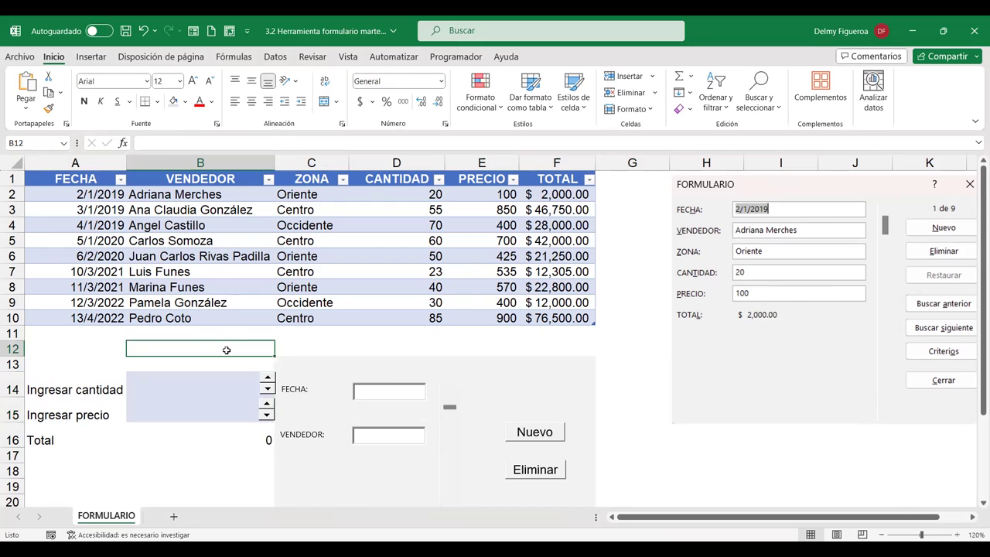
ctrl+click(267, 403)
right_click(268, 407)
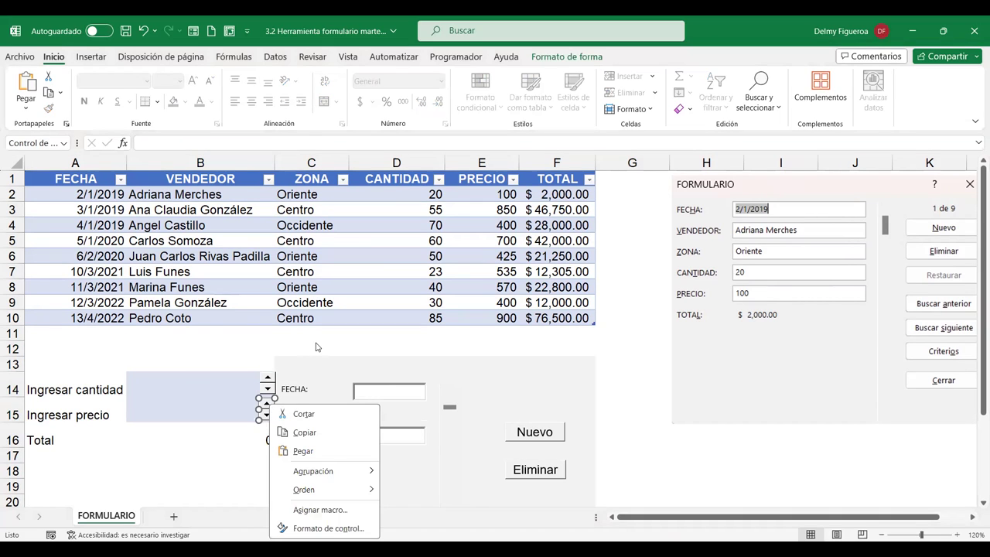
key(Escape)
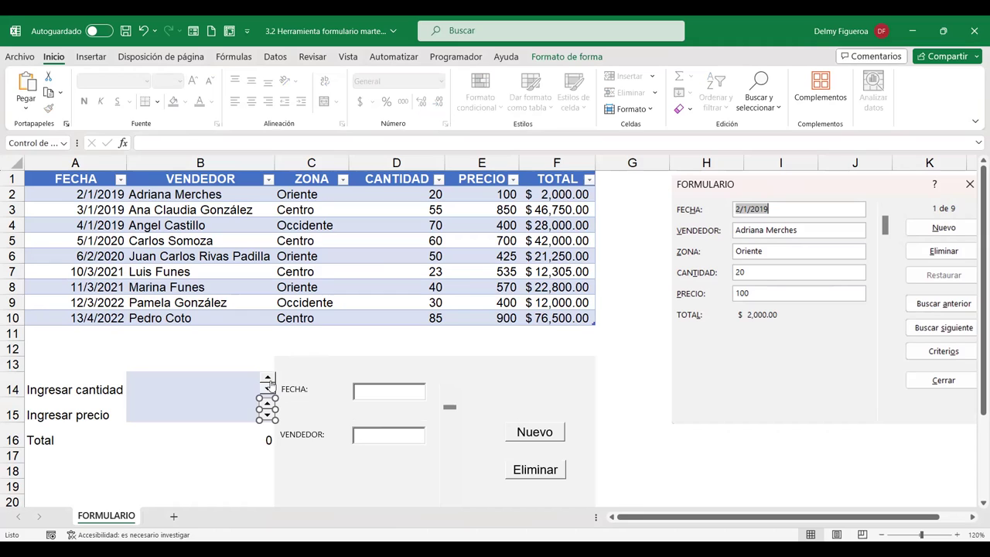
ctrl+click(268, 380)
right_click(267, 378)
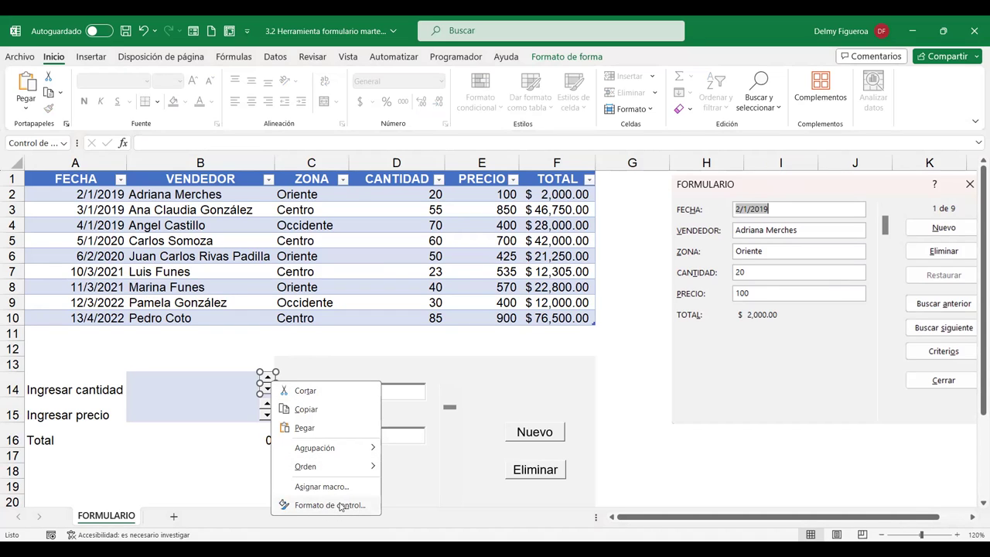
- Give the quantity spin button a 10–99 range linked to cell $B$14
click(341, 505)
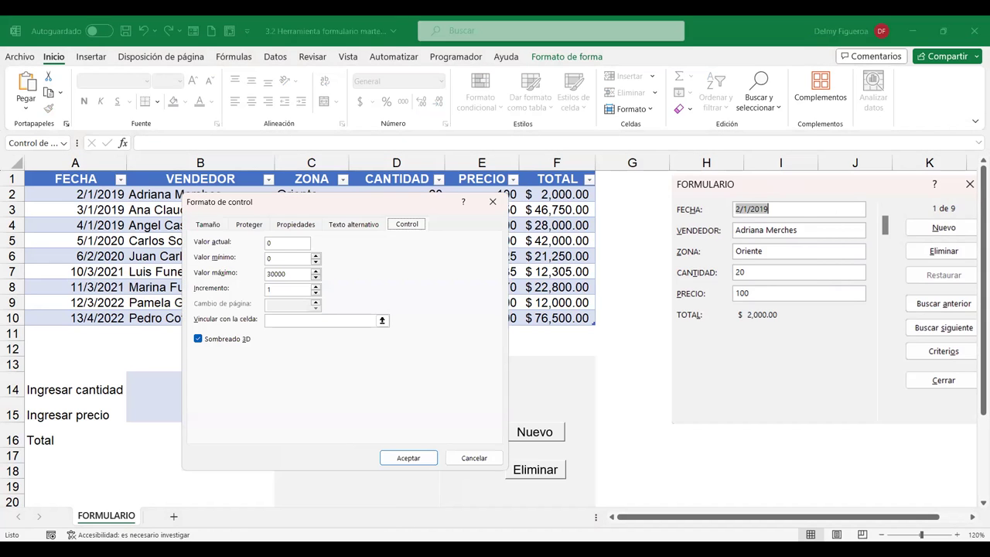
text(0)
drag(480, 180, 481, 179)
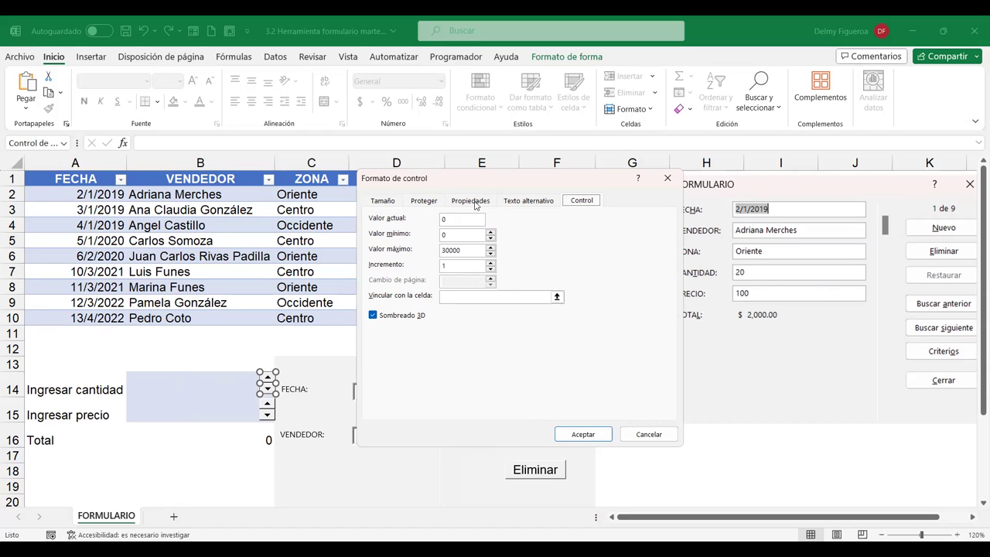
drag(464, 237, 401, 239)
text(10)
drag(468, 251, 417, 251)
click(454, 235)
drag(475, 249, 399, 245)
text(99)
click(461, 302)
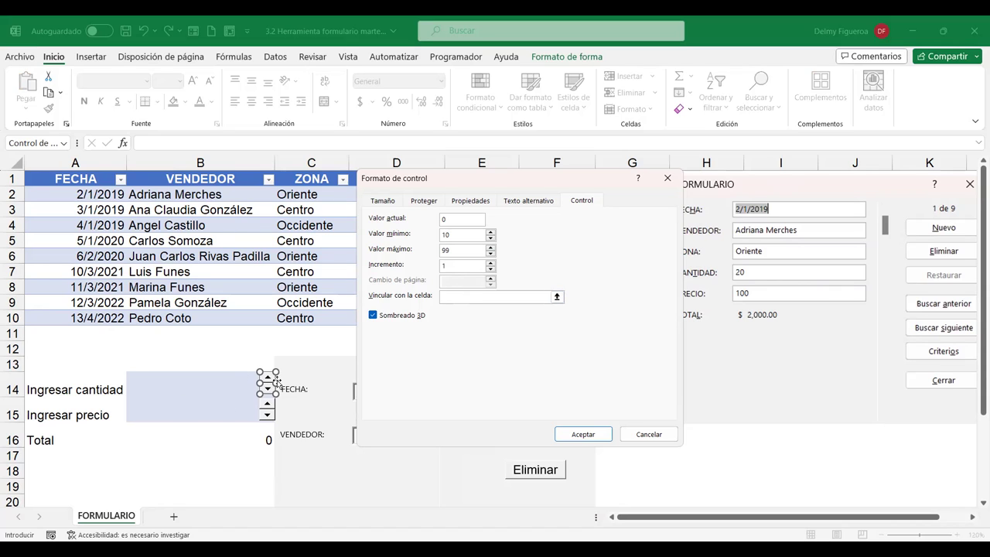
click(184, 378)
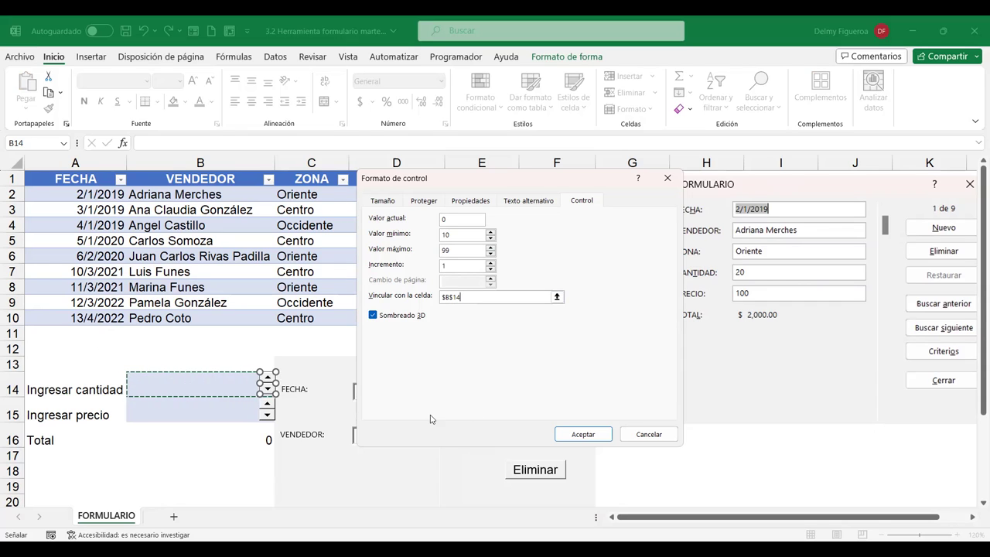
click(584, 433)
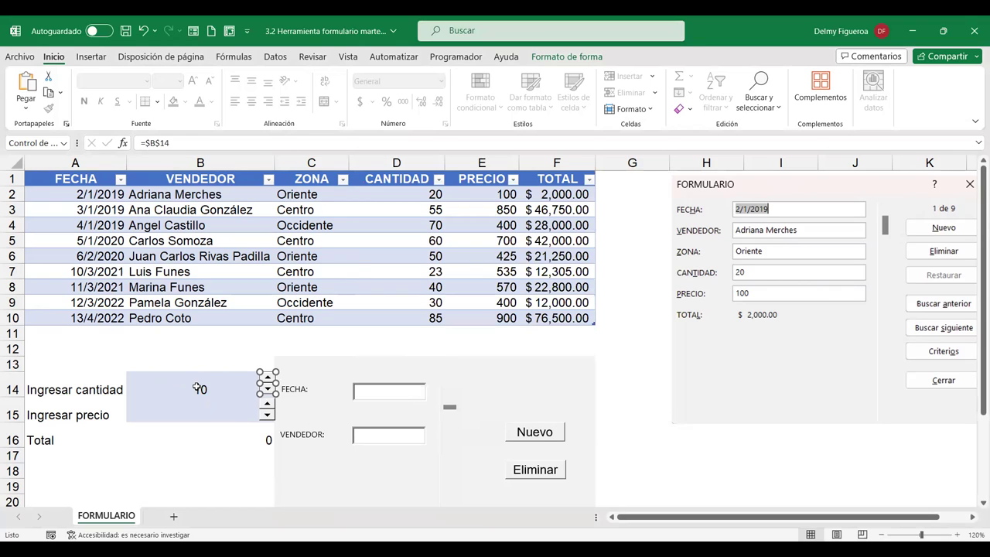
- Apply Todos los bordes to A14:B16 and raise the quantity in B14 to 18
drag(203, 388, 201, 404)
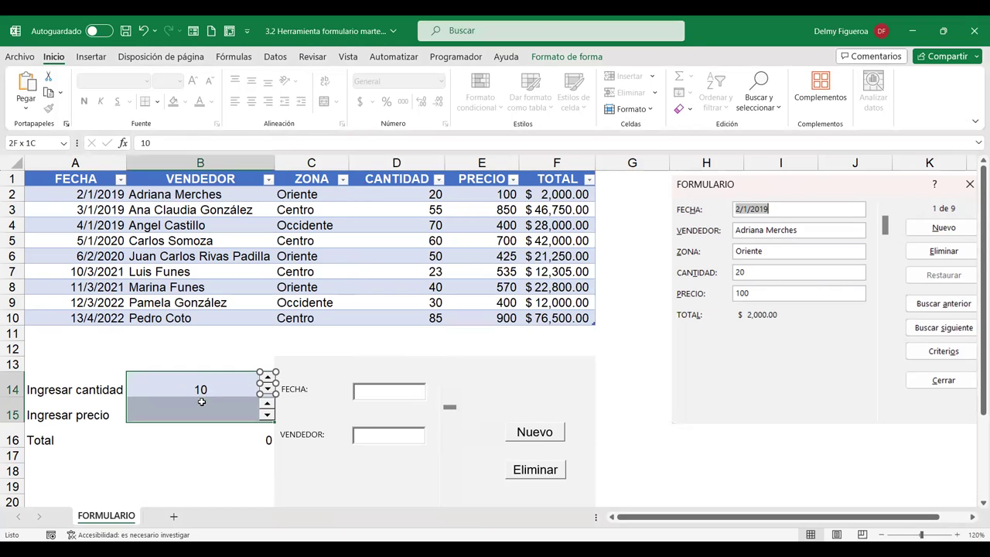
click(158, 101)
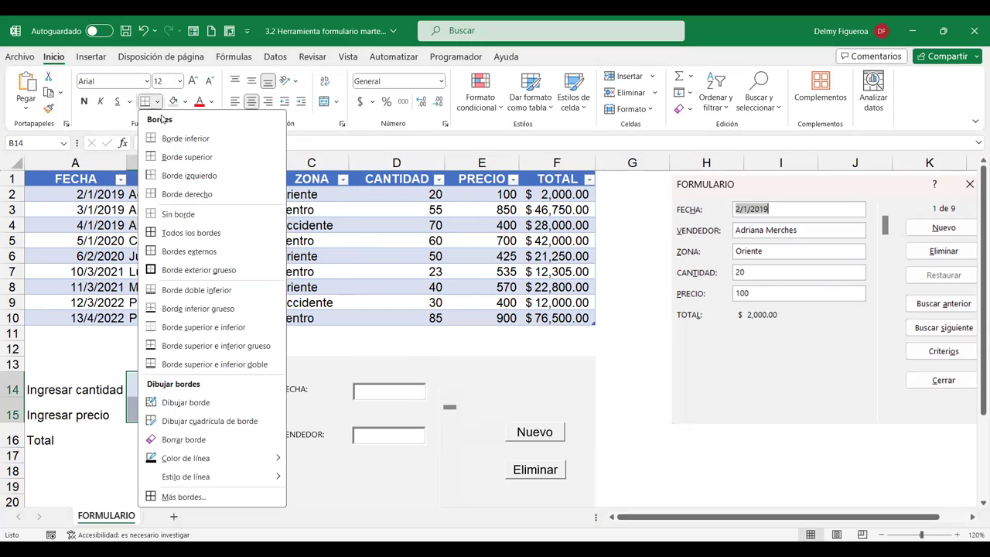
drag(58, 400, 174, 444)
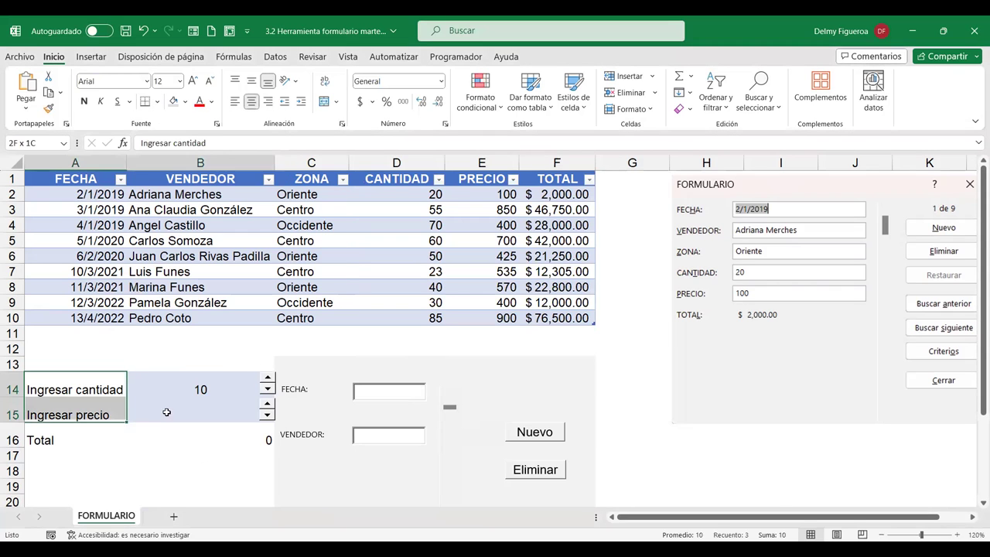
click(157, 101)
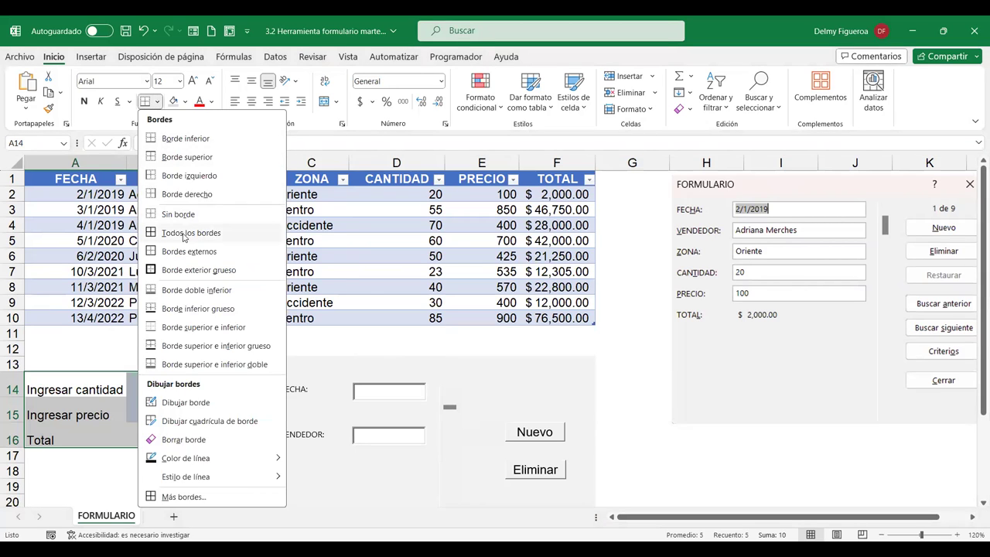
click(184, 235)
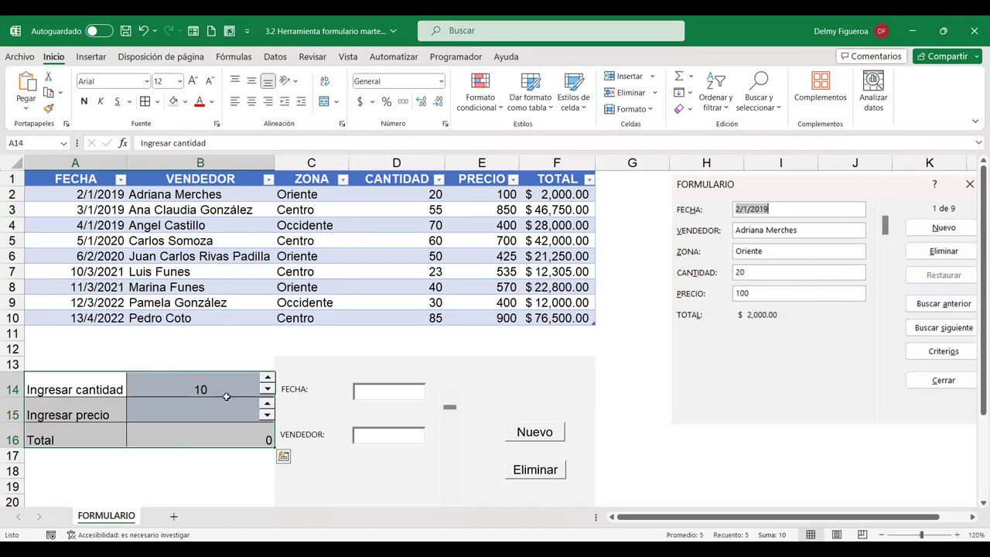
click(225, 385)
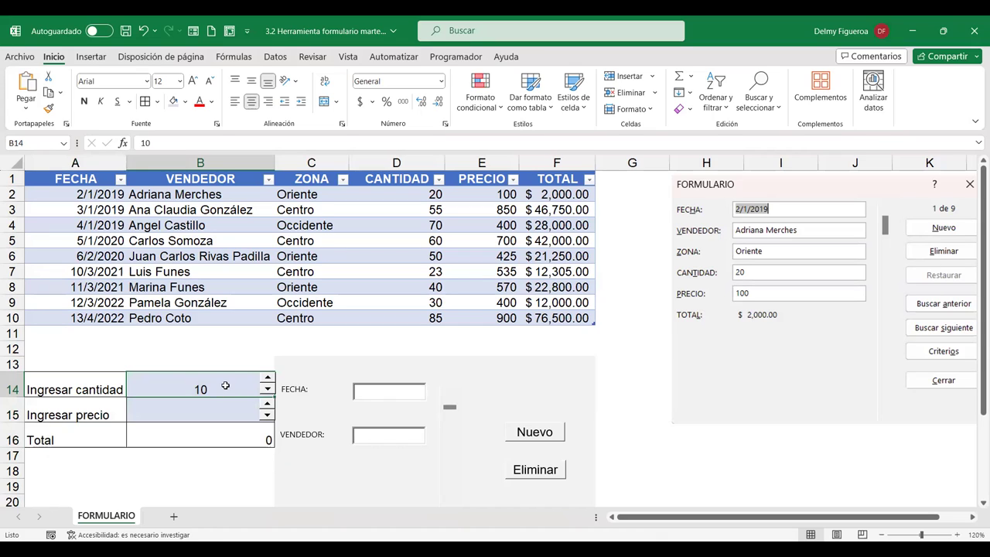
click(267, 378)
- Set the price spin button's control values and link it to cell $B$15
right_click(266, 407)
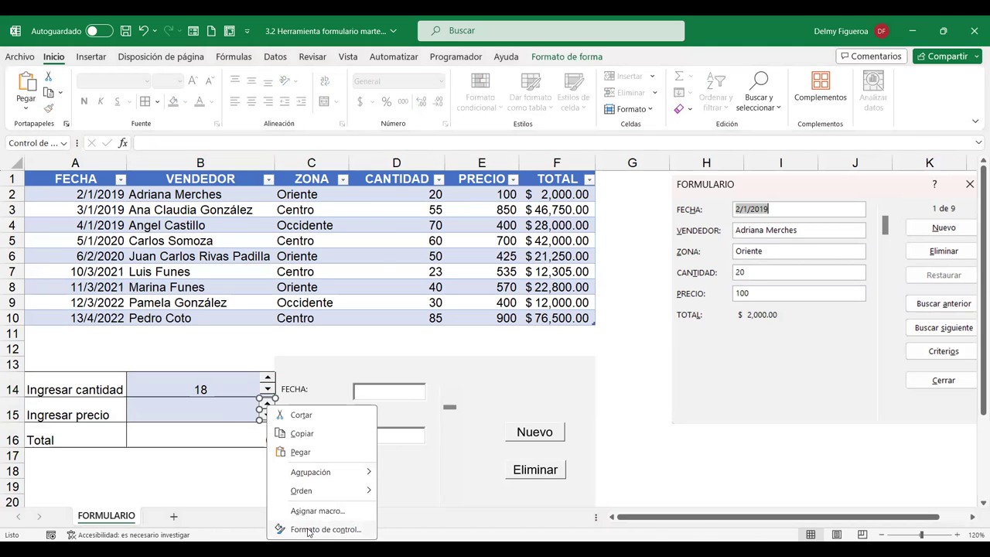
click(325, 529)
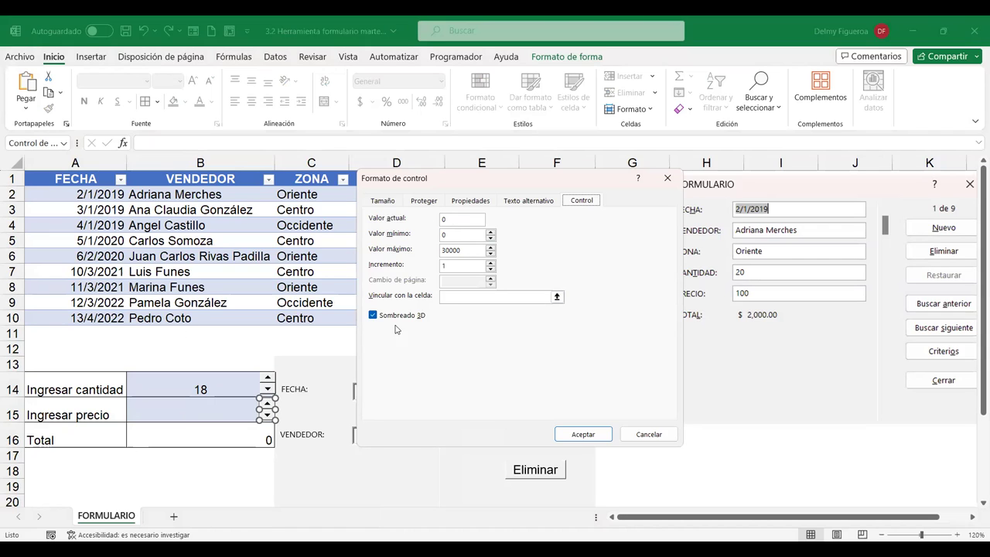
double_click(461, 233)
text(100)
click(469, 253)
drag(471, 251, 398, 251)
text(999)
click(458, 301)
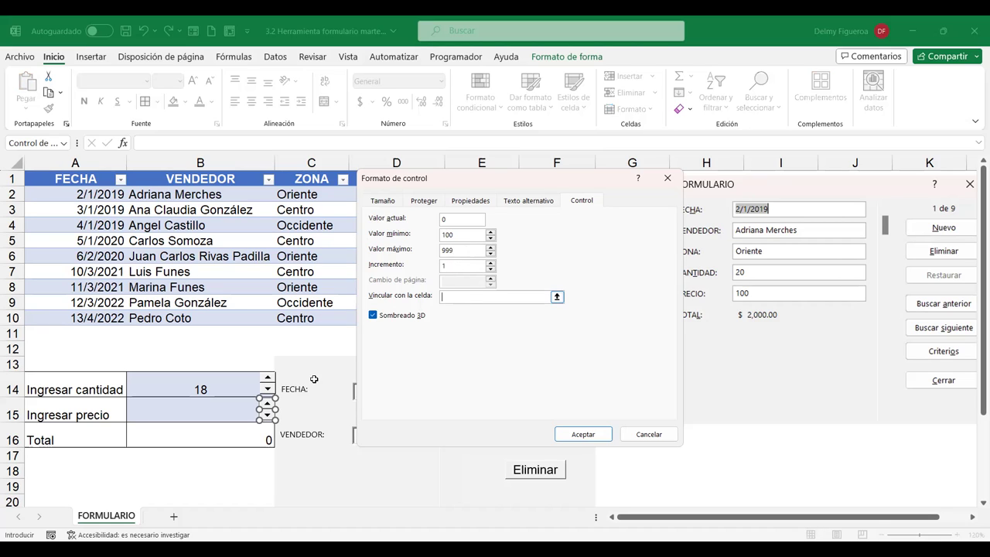
click(179, 407)
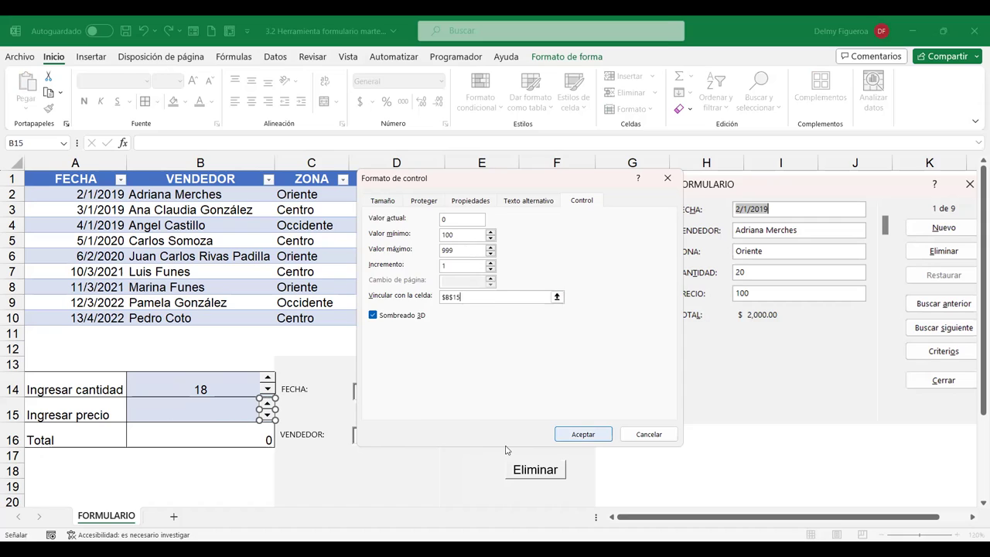
key(Return)
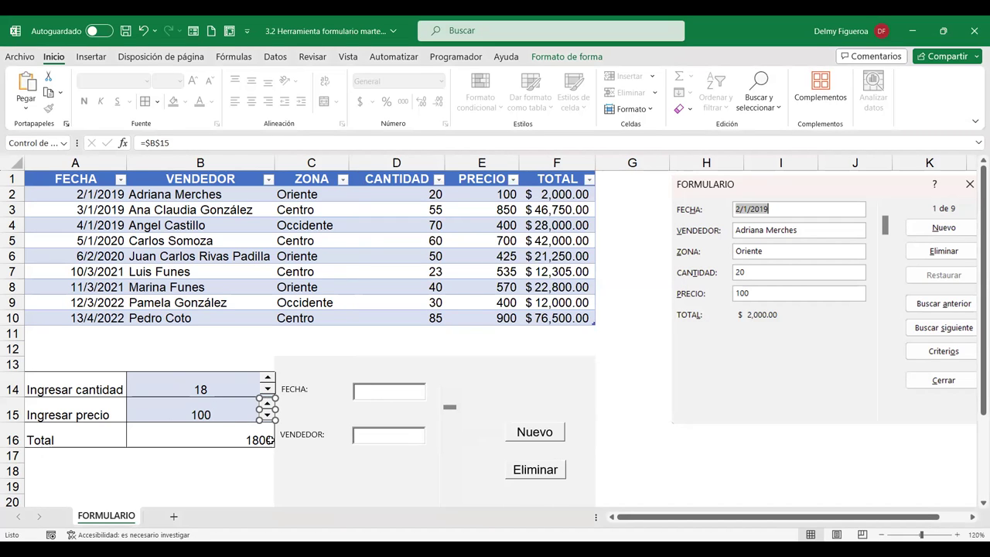
click(303, 336)
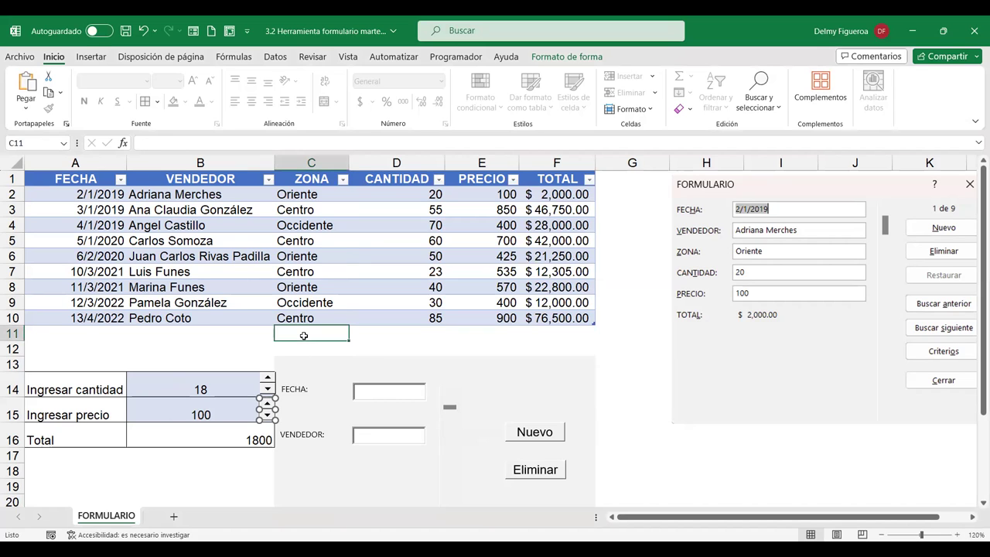
- Check both spinners' shortcut menus without changes, then deselect the spinner
right_click(265, 408)
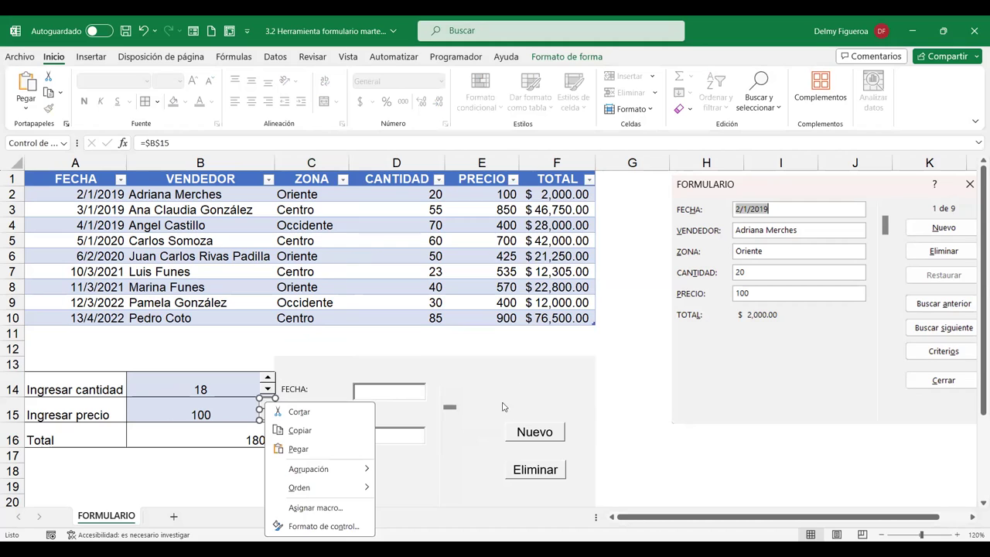
key(Escape)
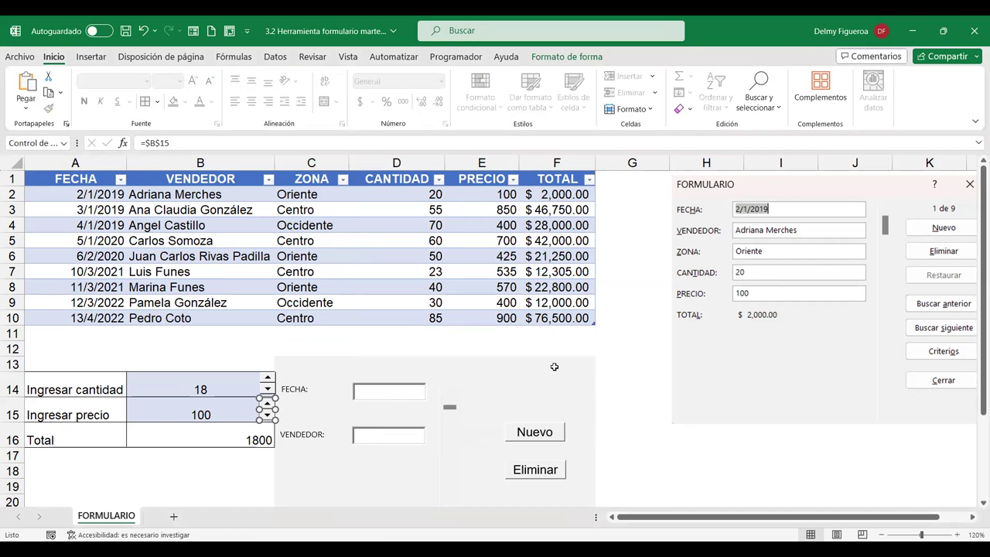
ctrl+click(270, 379)
right_click(271, 379)
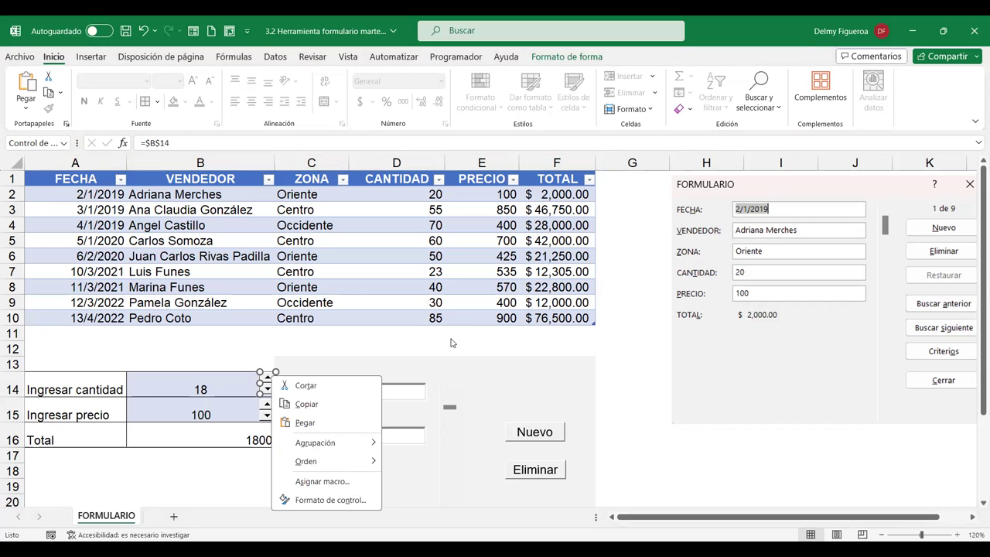
key(Escape)
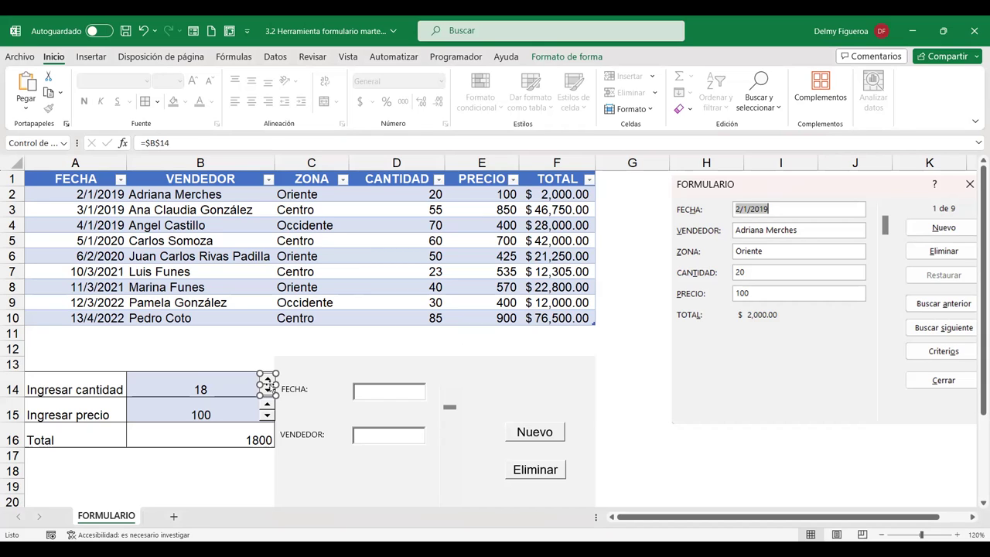
click(240, 345)
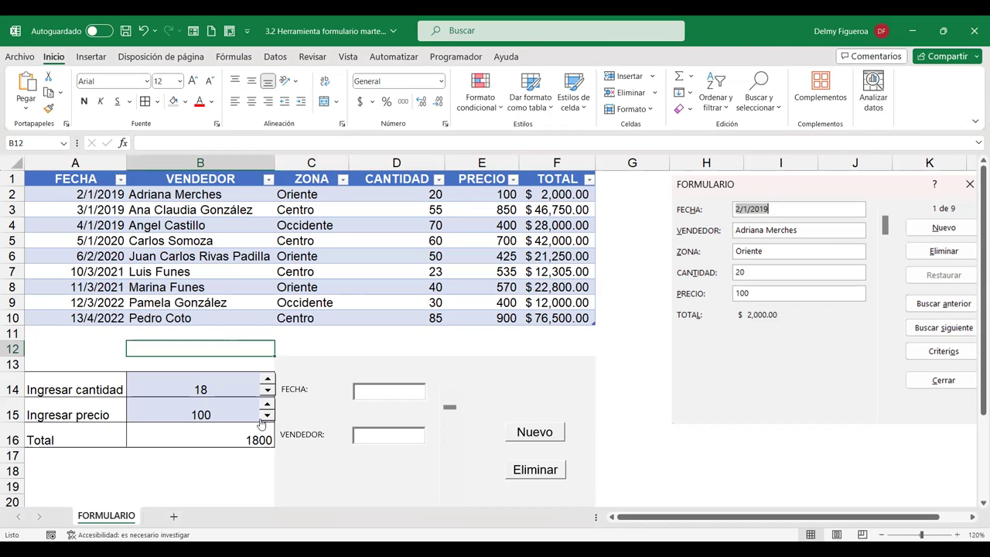
- Raise the price to 113 and format the Total in B16 as $ accounting
click(267, 405)
click(267, 405)
click(266, 405)
click(267, 405)
drag(267, 407, 231, 434)
click(219, 436)
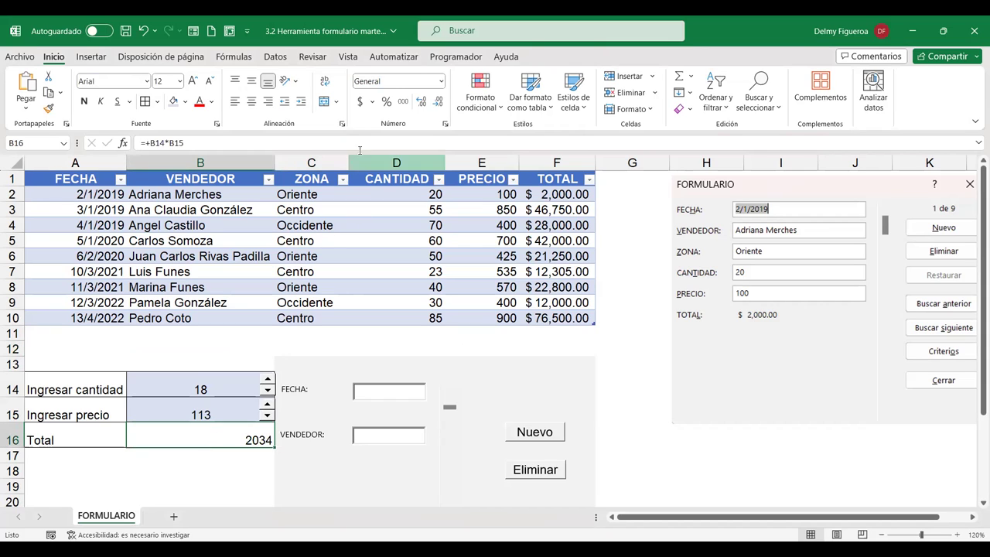
click(360, 102)
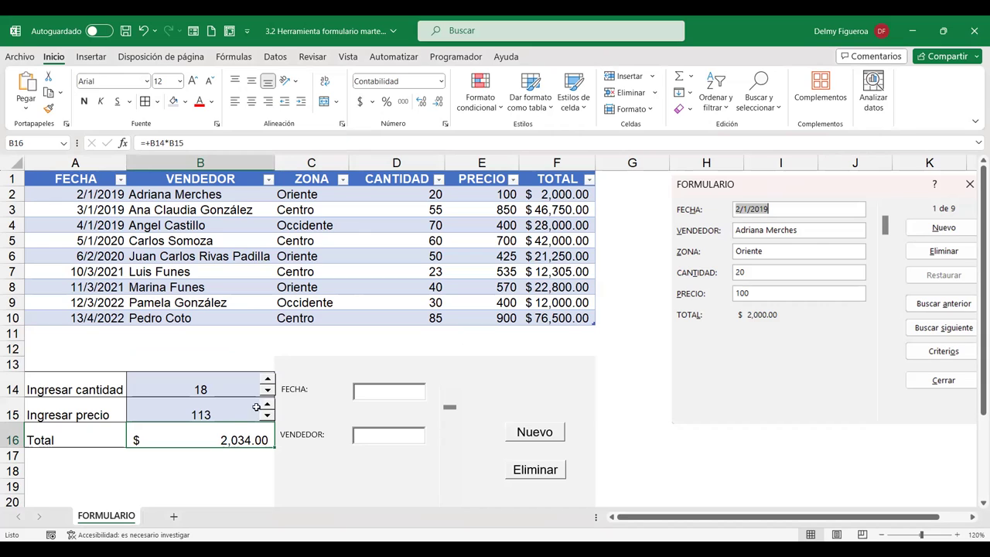
- Raise the quantity in B14 to 28 with its spin button
click(268, 380)
click(267, 380)
triple_click(268, 381)
triple_click(267, 380)
double_click(268, 380)
click(188, 385)
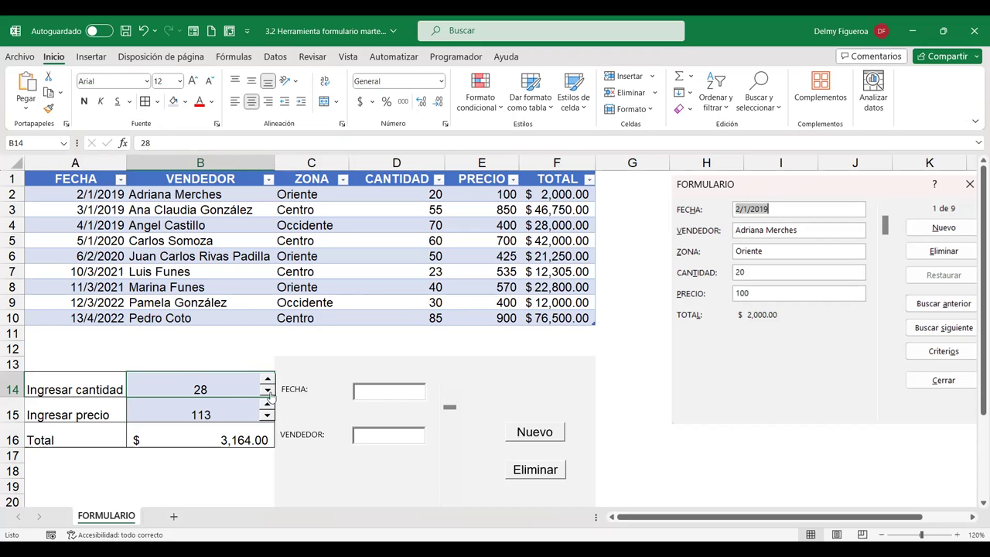
- Use the quantity spinner to drop B14 to 10, then raise it to 30
click(267, 379)
click(267, 379)
click(268, 392)
click(269, 393)
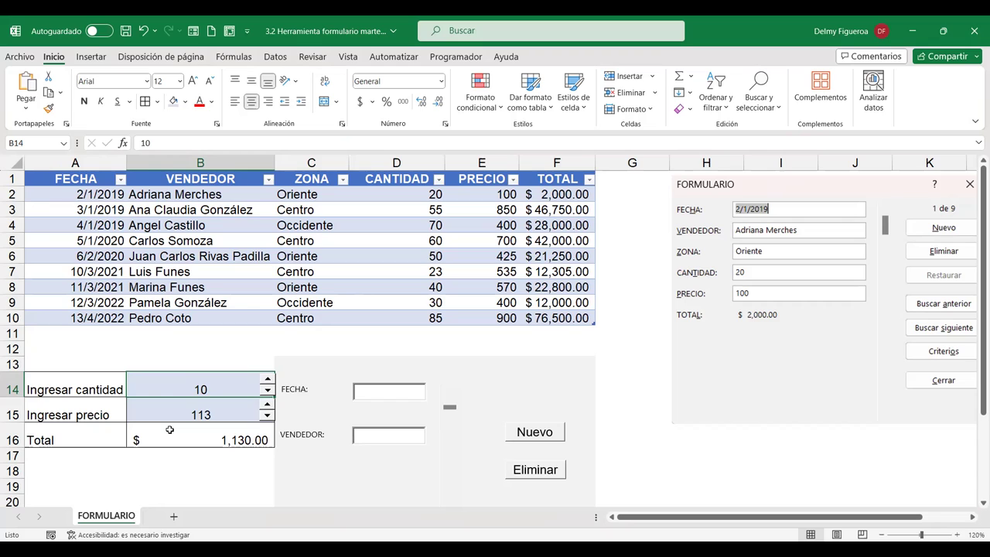
click(267, 379)
click(267, 379)
click(268, 379)
click(267, 380)
click(268, 379)
click(267, 379)
click(267, 380)
- Raise the quantity in B14 to 59 with its spinner
click(268, 380)
click(268, 380)
- Raise the price in B15 to 133 with its spinner
click(267, 405)
click(268, 404)
click(268, 405)
click(267, 404)
click(267, 405)
click(267, 404)
click(268, 404)
click(267, 379)
click(268, 380)
click(267, 380)
click(267, 379)
click(268, 380)
click(268, 379)
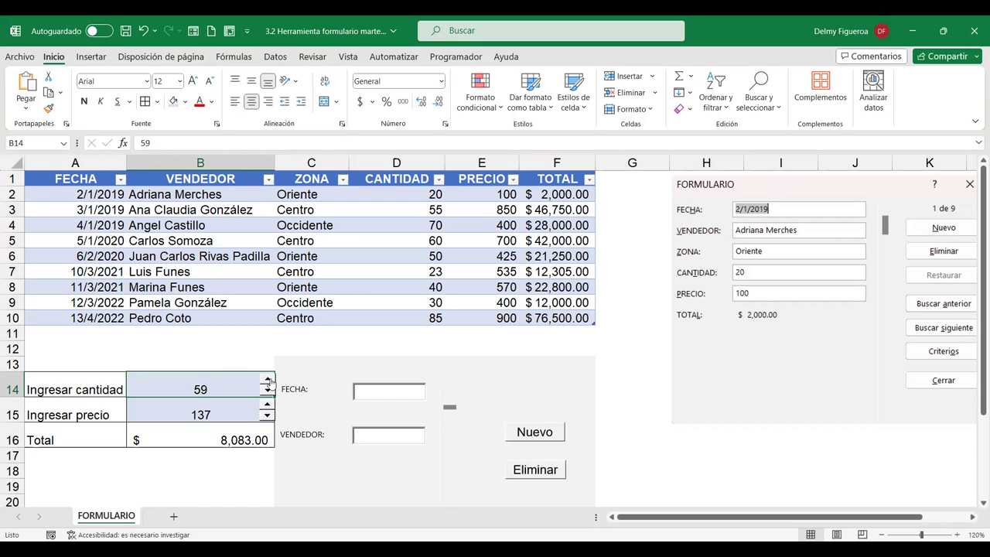
- Raise the price to 154, making the Total $9,086.00
click(266, 404)
click(267, 403)
click(267, 403)
click(266, 404)
click(267, 403)
- Draw a trial combo box from the Programador tab below the calculator
click(453, 58)
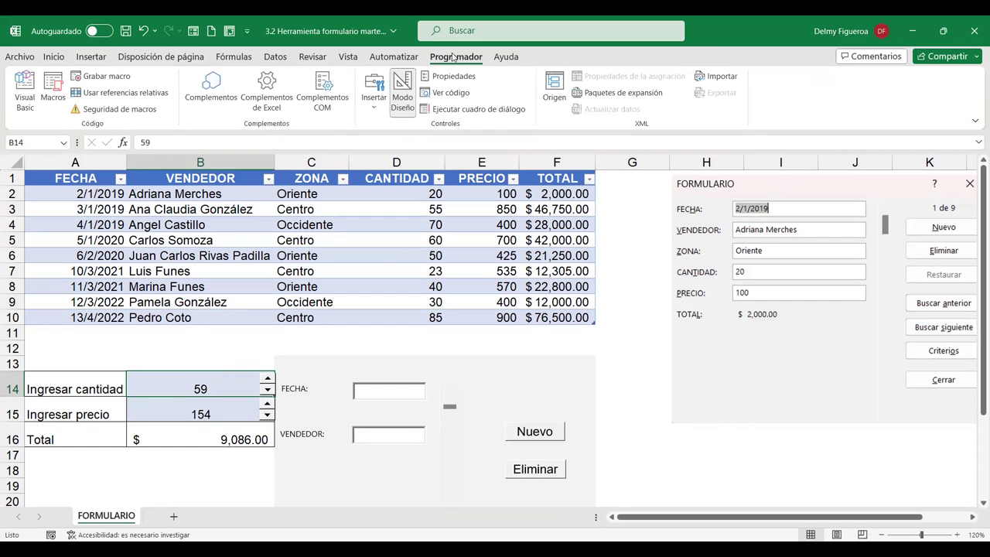
click(376, 105)
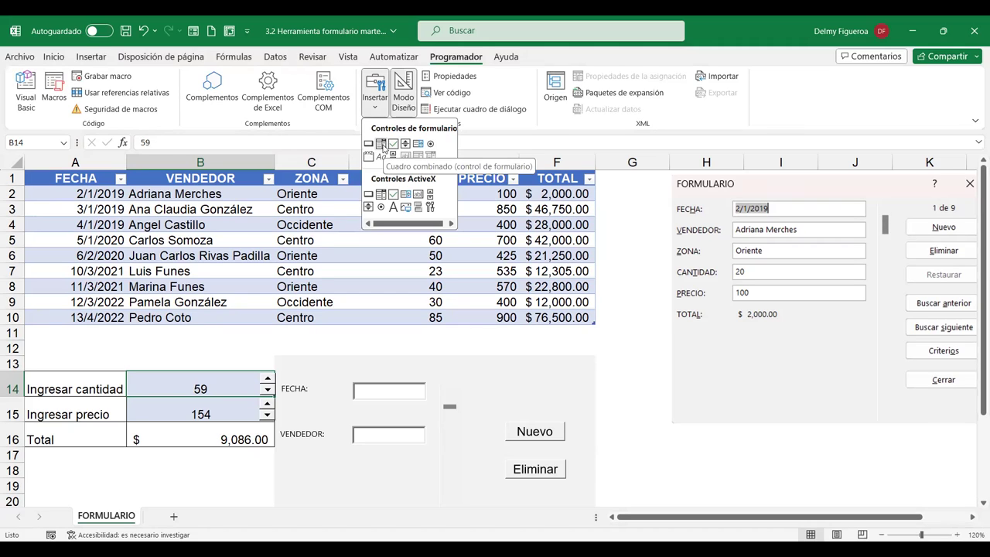
click(382, 145)
scroll(306, 406, down, 2)
scroll(306, 406, down, 3)
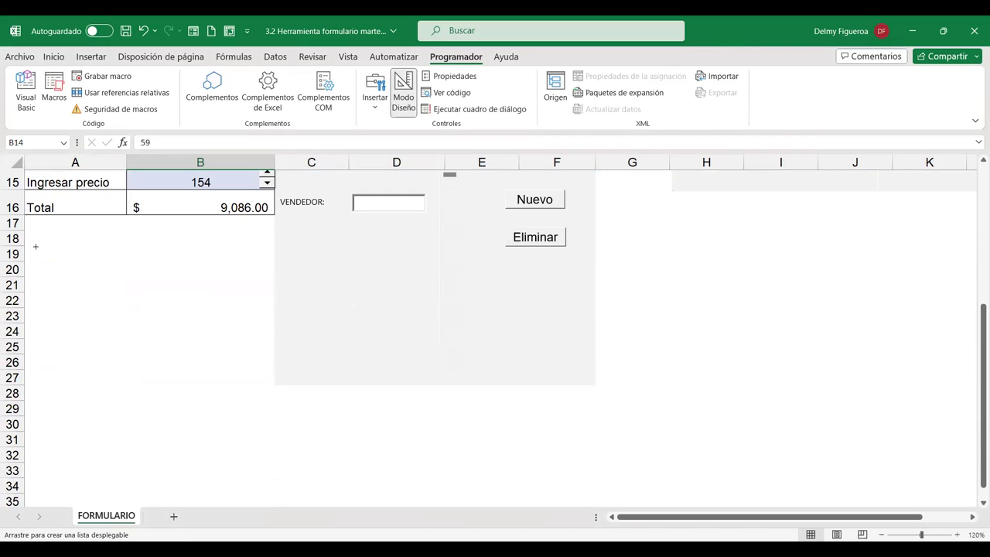
click(36, 245)
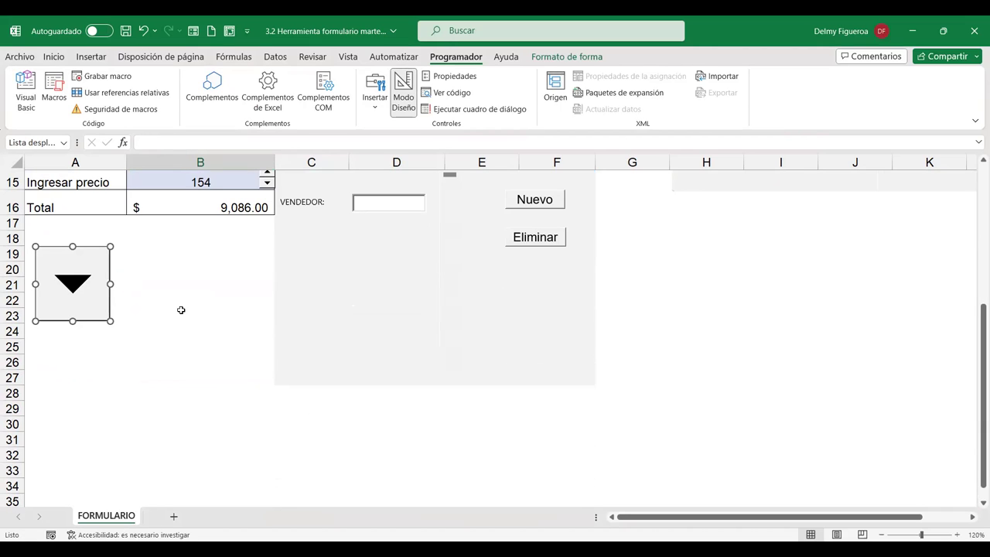
- Delete the trial combo box, leaving the sheet unchanged
key(Escape)
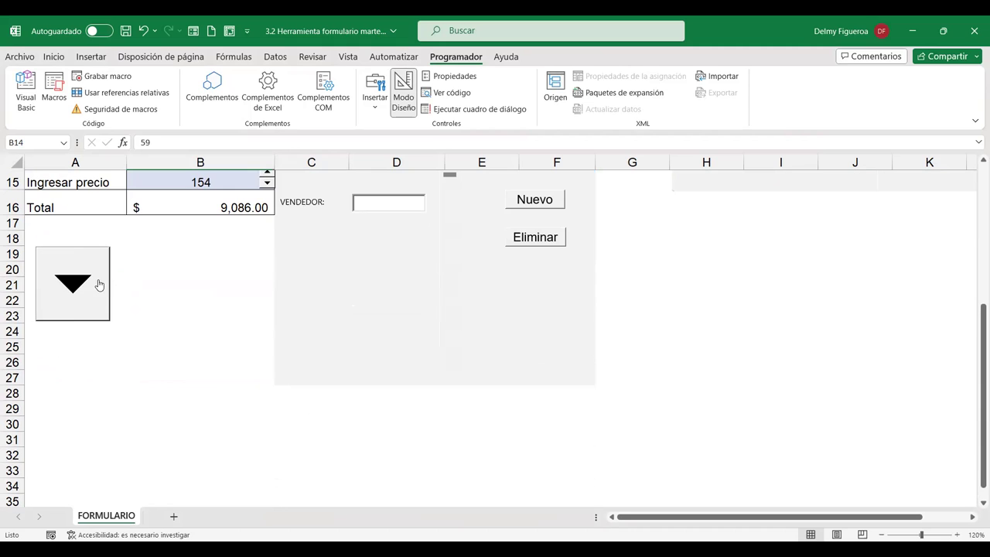
right_click(99, 286)
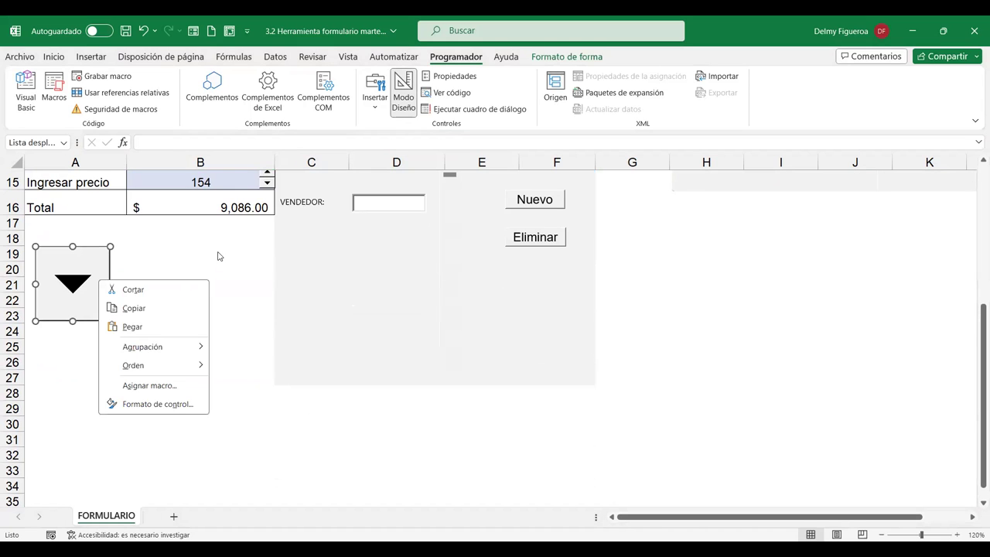
key(Escape)
key(Delete)
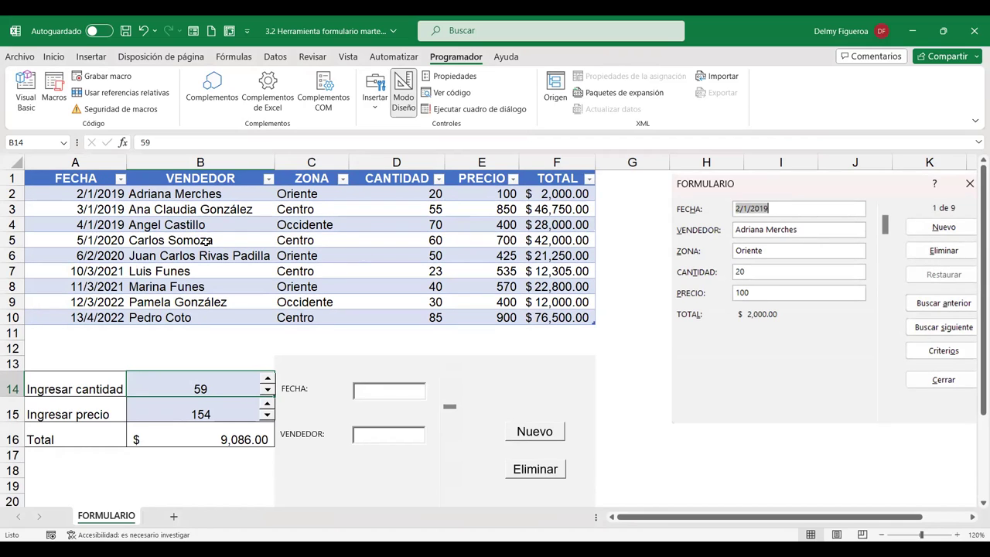
- Draw a form-control combo box over cell B19 and select it
scroll(182, 325, down, 1)
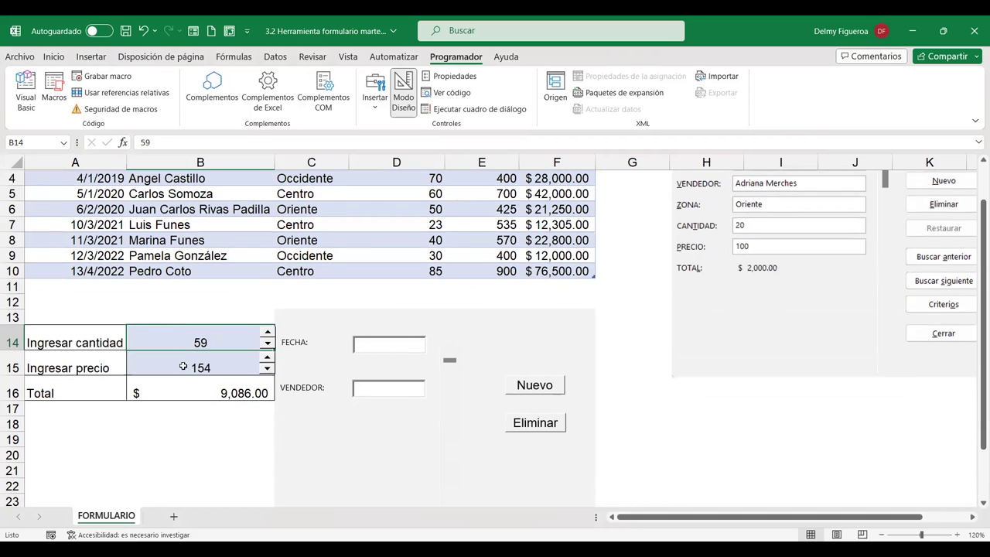
click(194, 437)
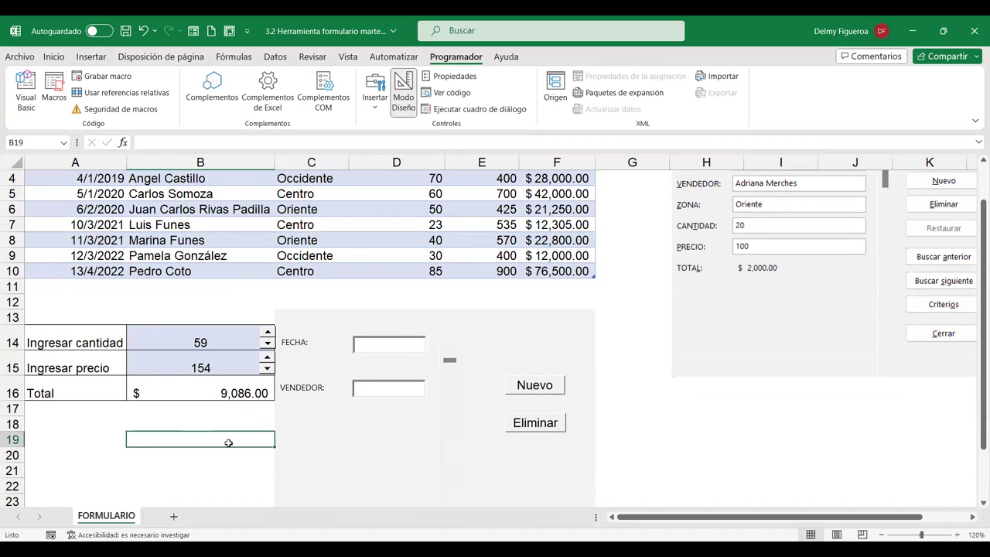
scroll(283, 286, up, 1)
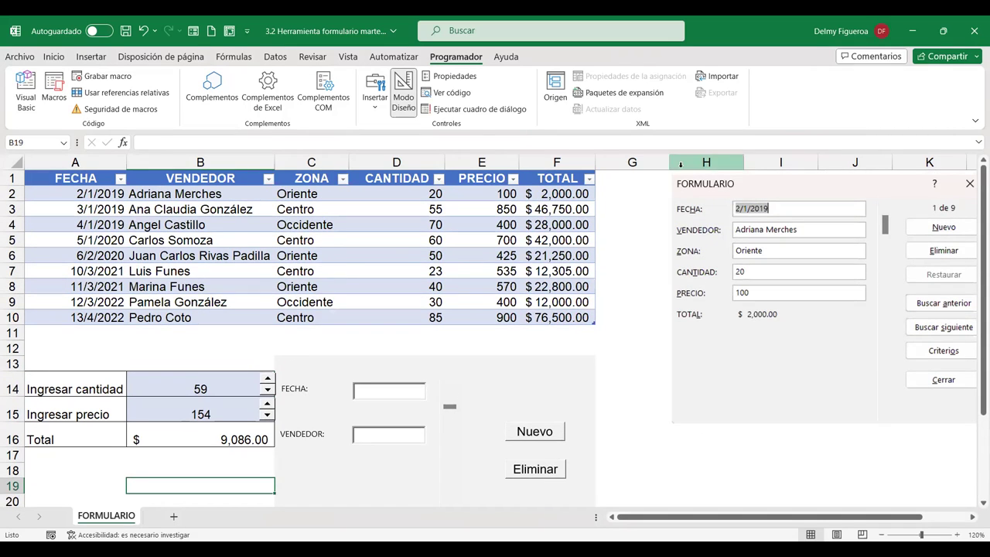
click(377, 112)
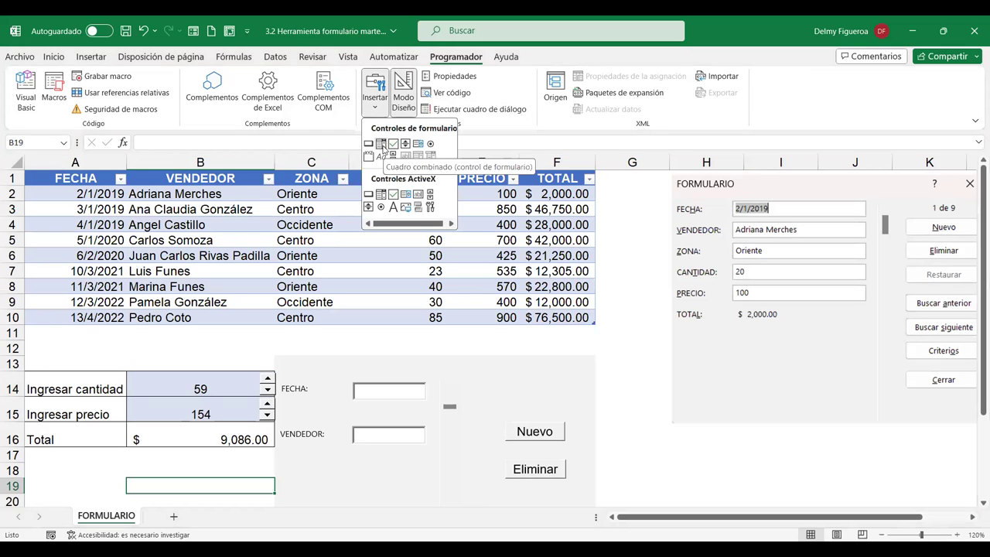
click(381, 145)
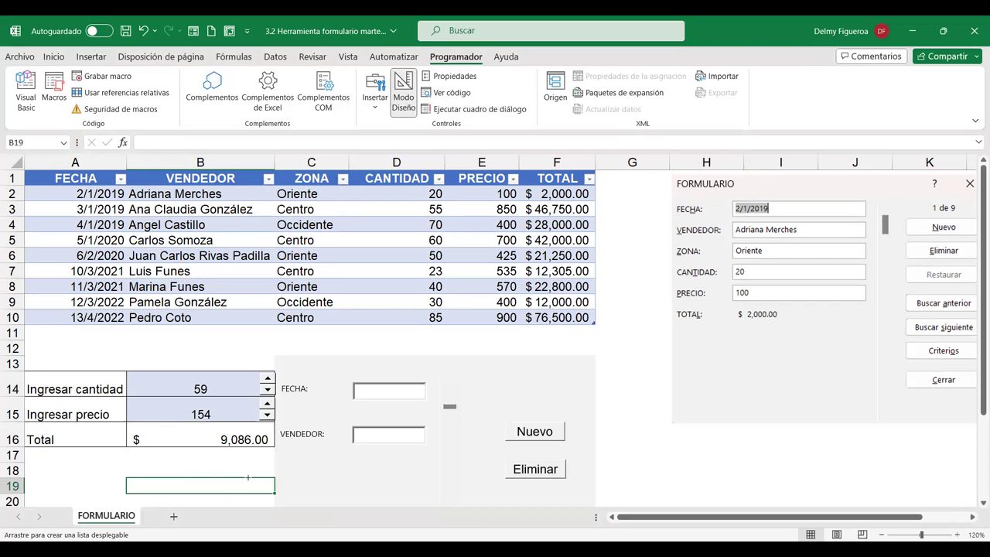
mouse_move(246, 476)
mouse_down()
mouse_move(277, 496)
mouse_move(118, 480)
mouse_move(128, 479)
mouse_up()
click(102, 478)
scroll(199, 471, down, 1)
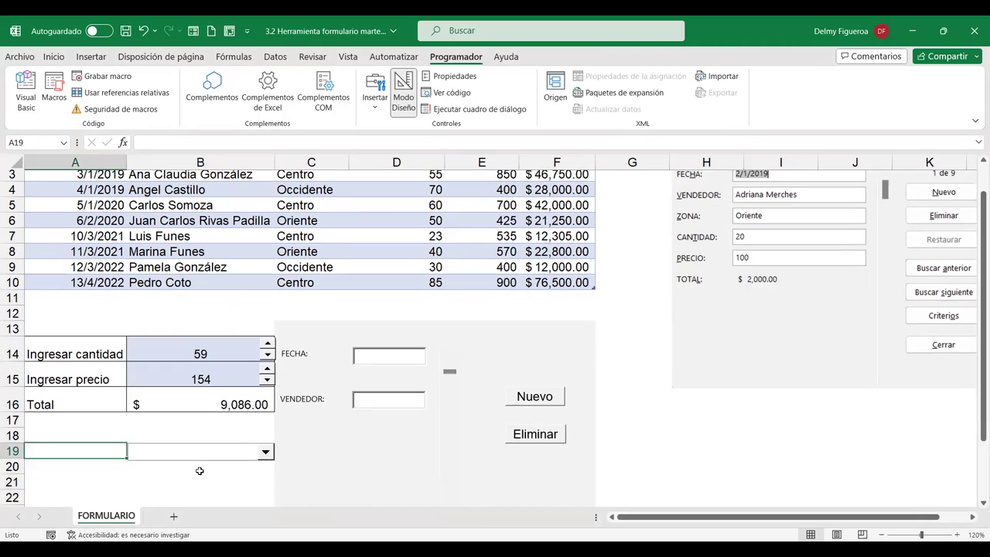
click(223, 473)
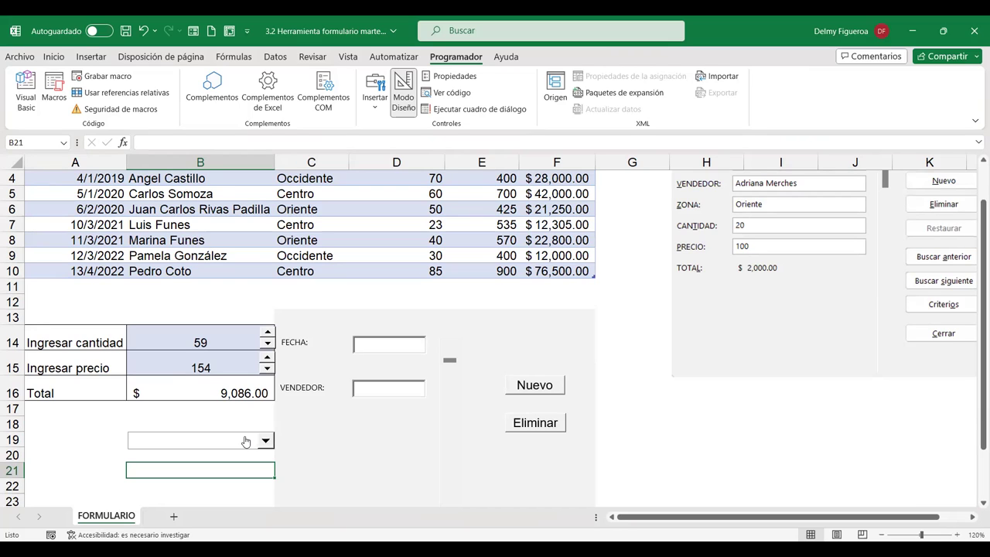
click(245, 439)
- Set the combo box input range to $B$2:$B$10 and its cell link to $A$19
right_click(244, 440)
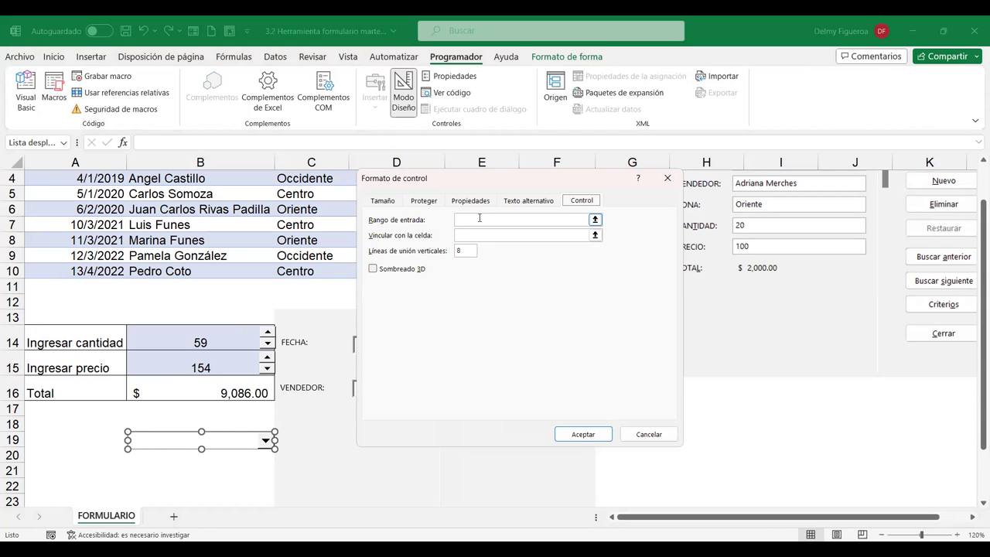
click(480, 218)
scroll(361, 302, up, 1)
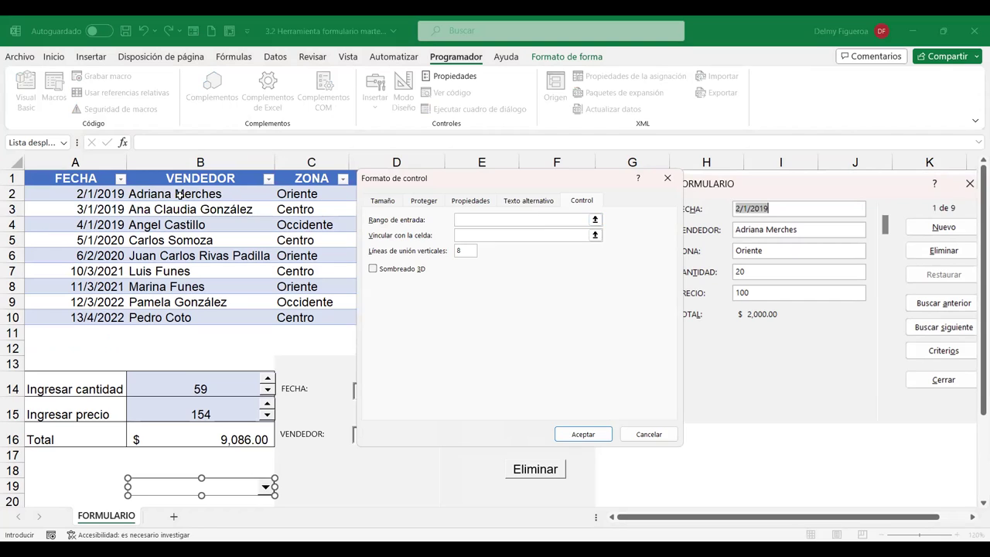
mouse_move(181, 199)
mouse_down()
mouse_move(195, 223)
mouse_move(188, 316)
mouse_up()
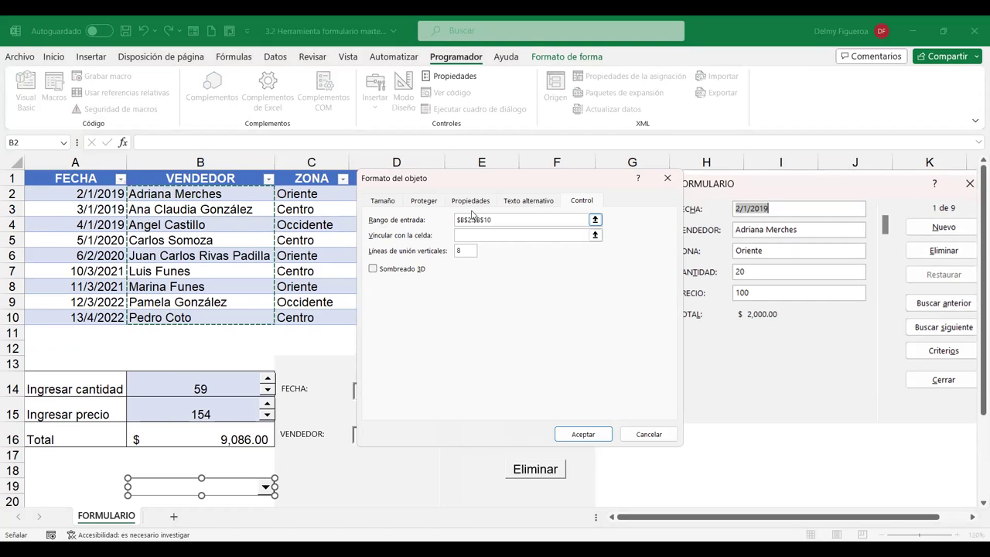
click(482, 235)
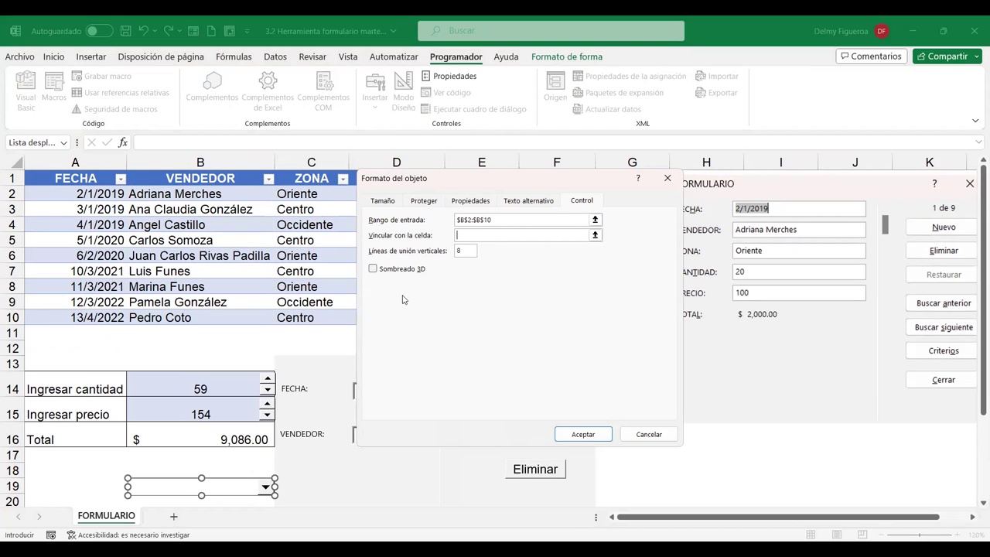
scroll(402, 299, down, 1)
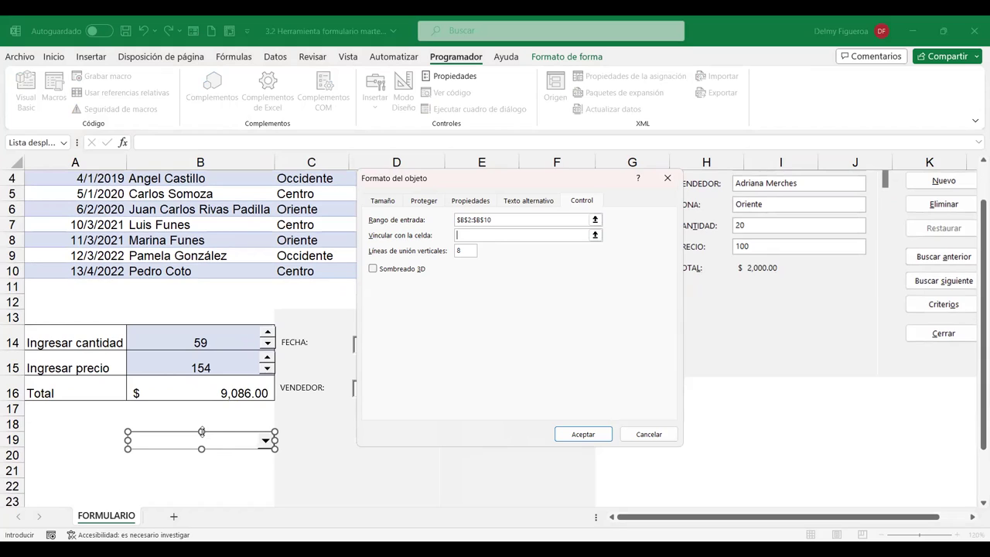
click(99, 439)
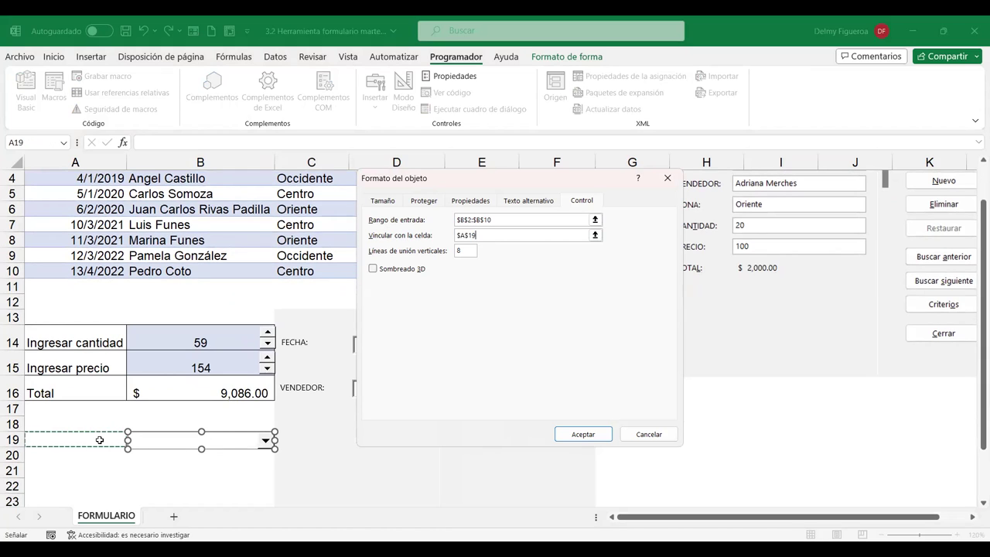
scroll(559, 408, up, 1)
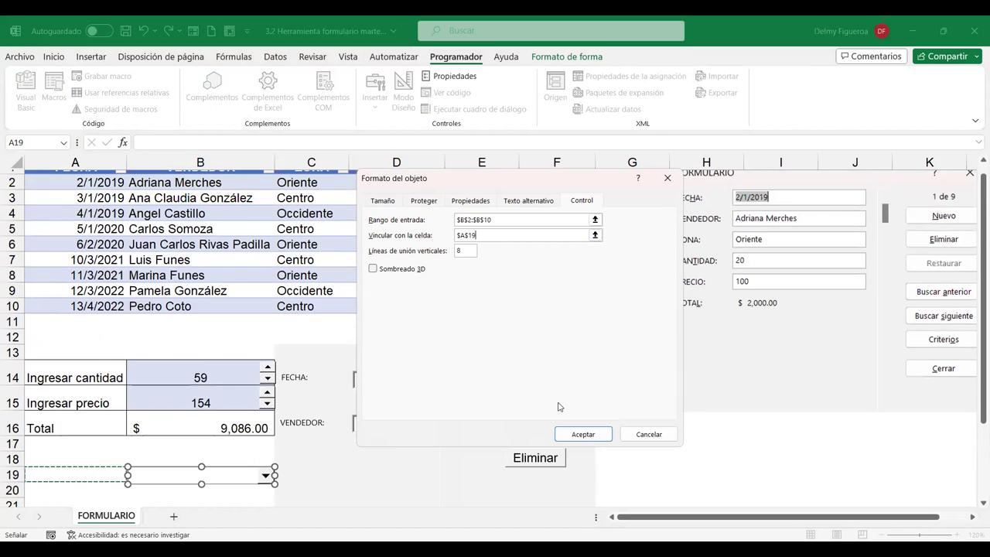
click(581, 434)
- Test the combo box by picking a vendor, then the last vendor, so A19 reads 9
click(181, 471)
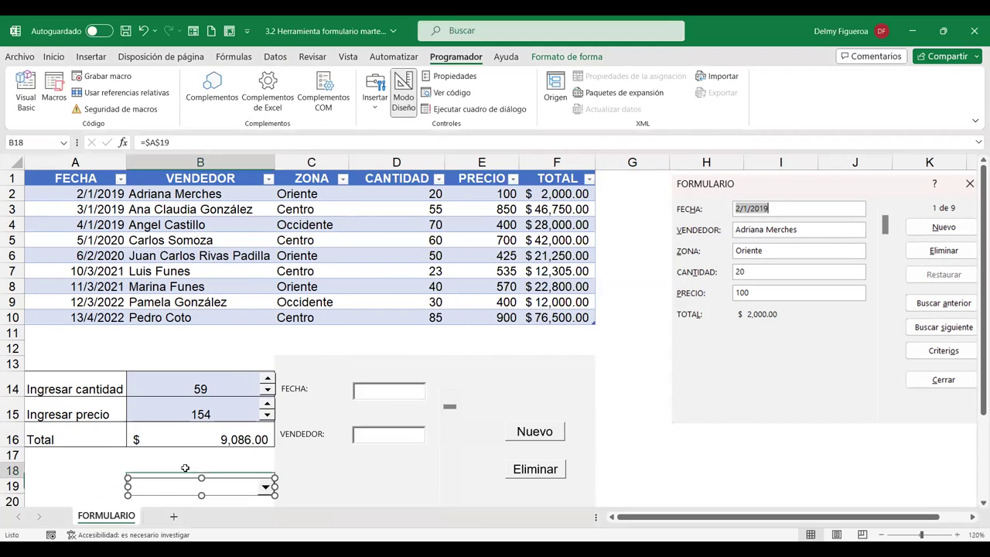
click(265, 486)
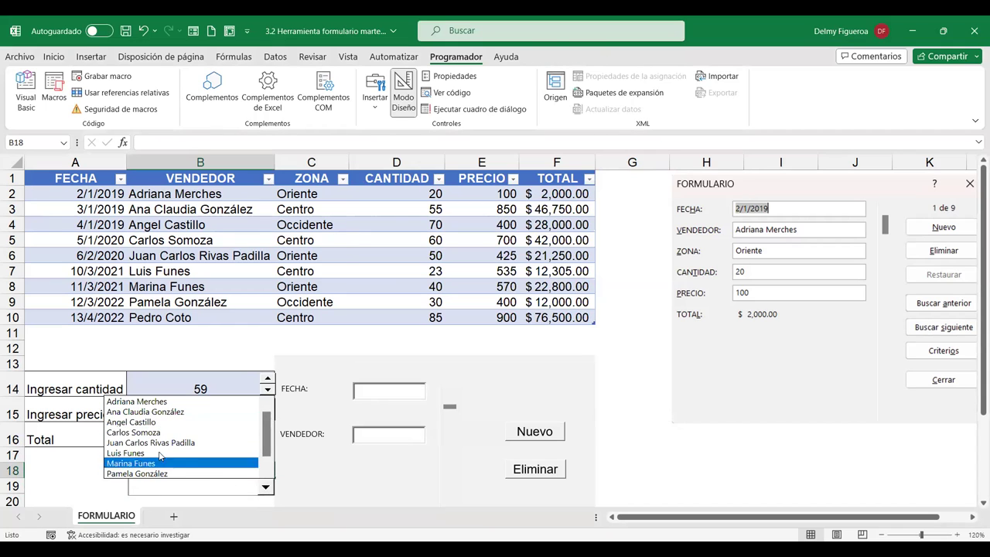
click(167, 422)
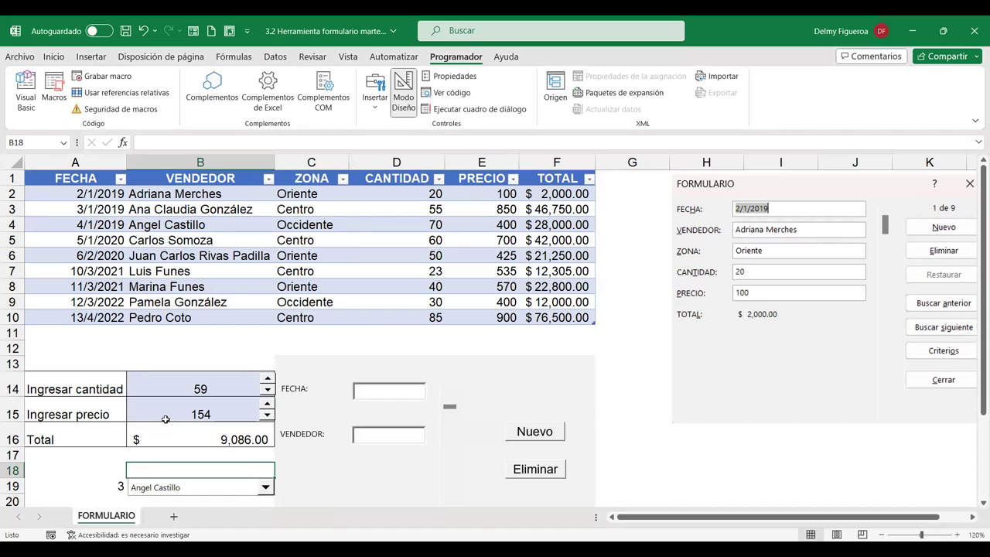
scroll(165, 454, down, 1)
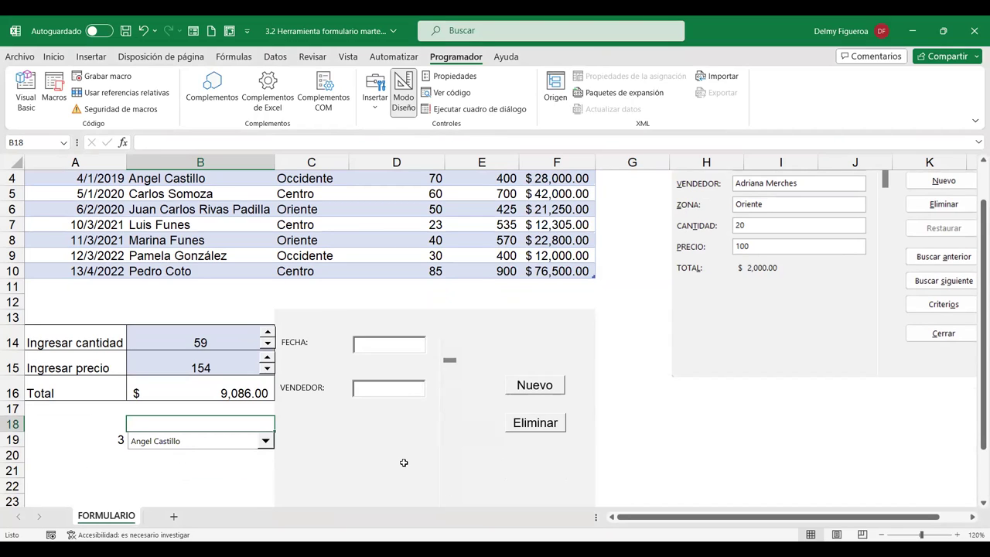
scroll(119, 492, down, 1)
scroll(127, 475, down, 1)
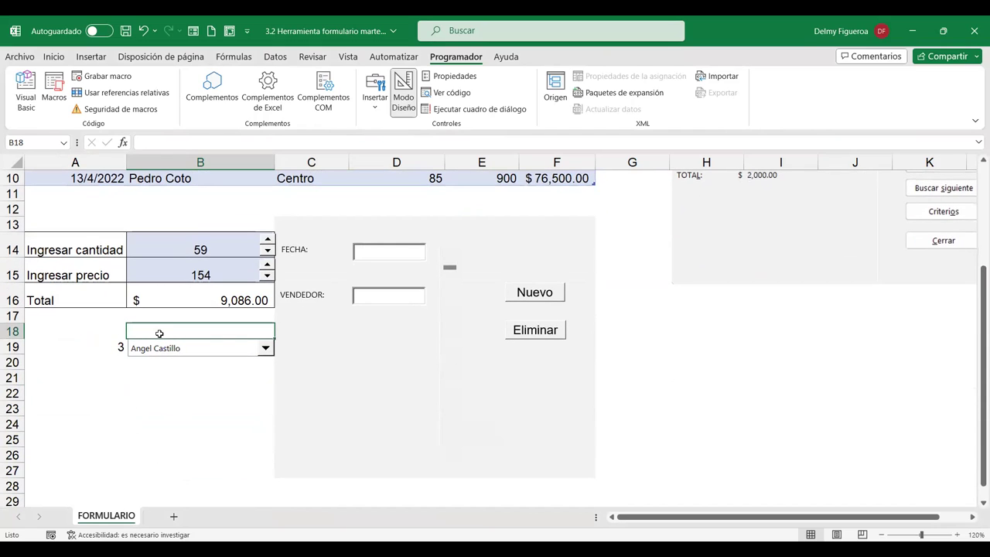
scroll(147, 359, up, 3)
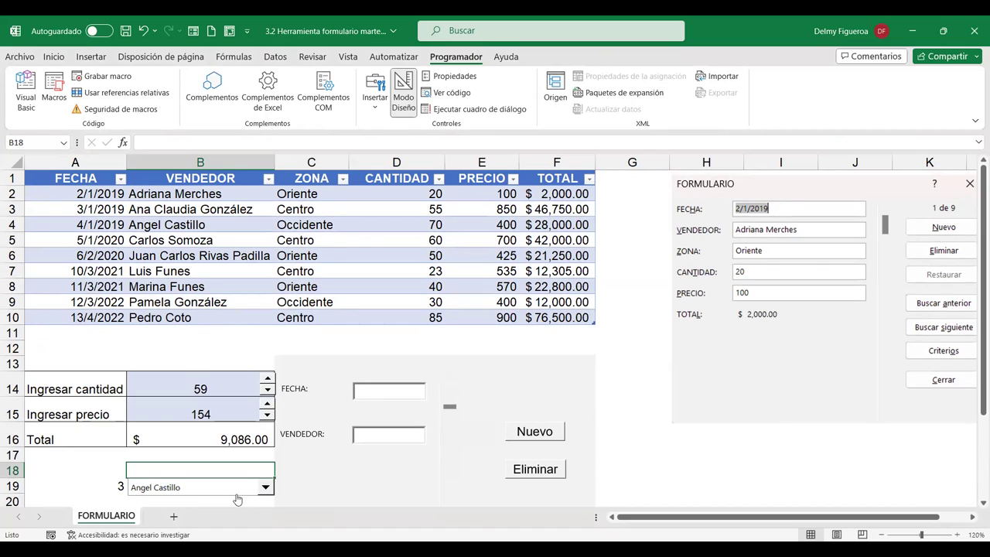
click(266, 488)
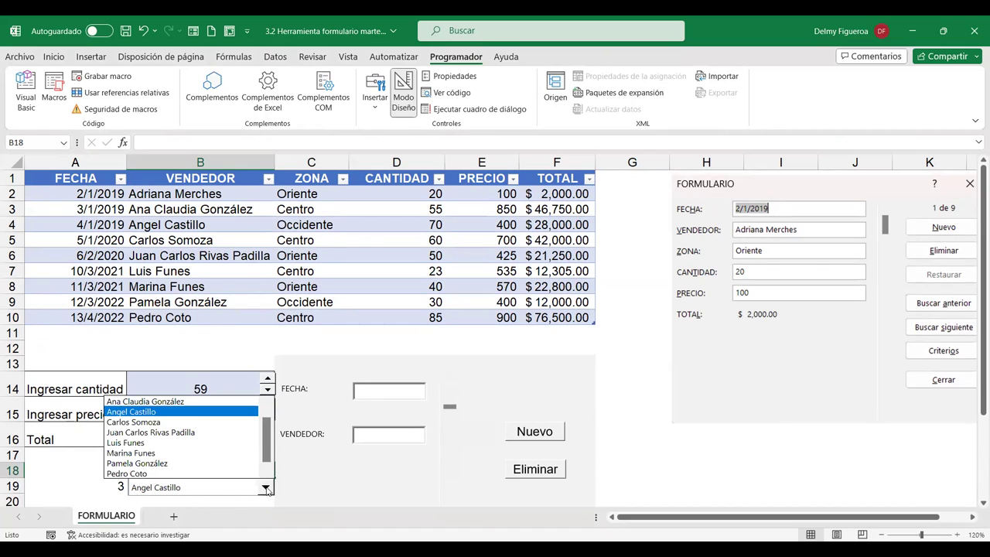
click(154, 473)
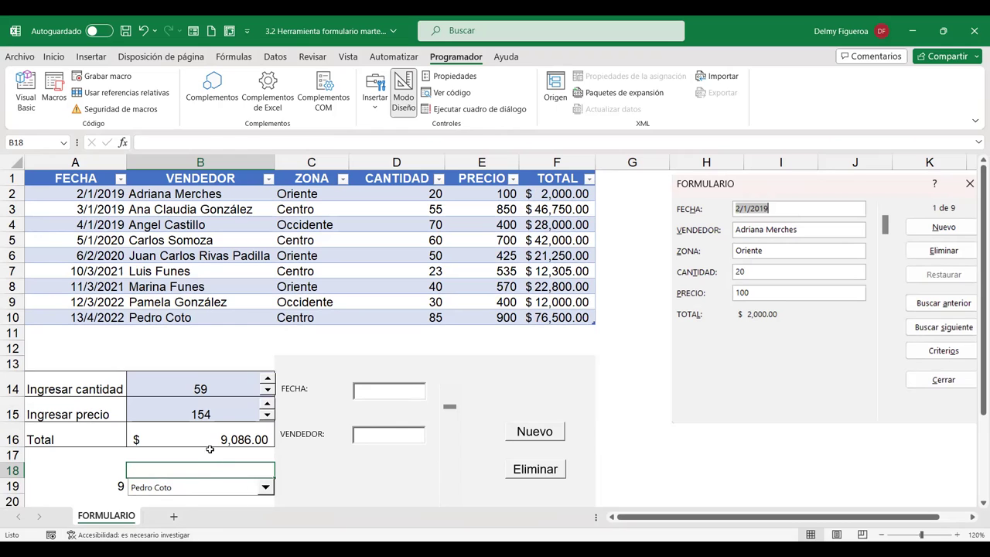
scroll(206, 447, down, 1)
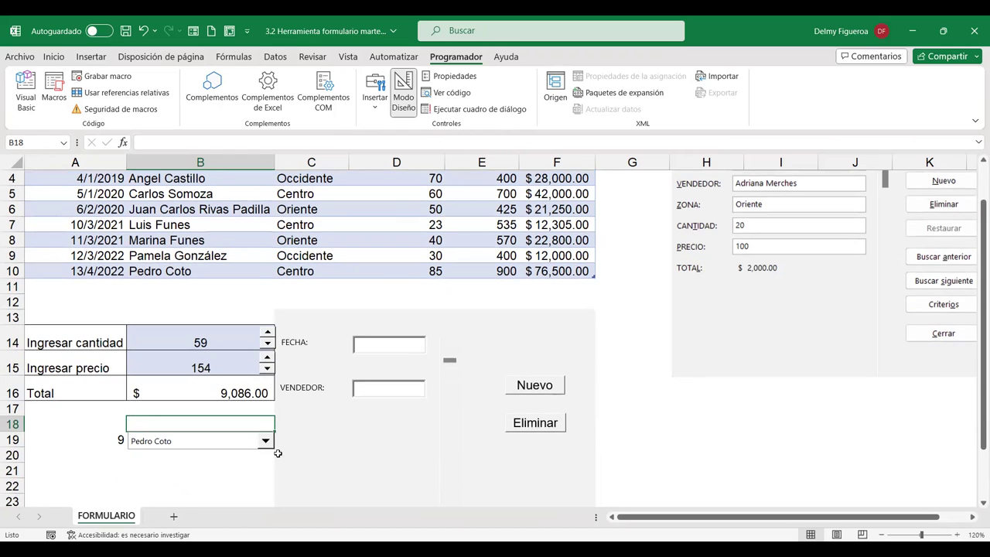
- Draw a list box form control below the combo box, spanning rows 20 to 25
click(379, 113)
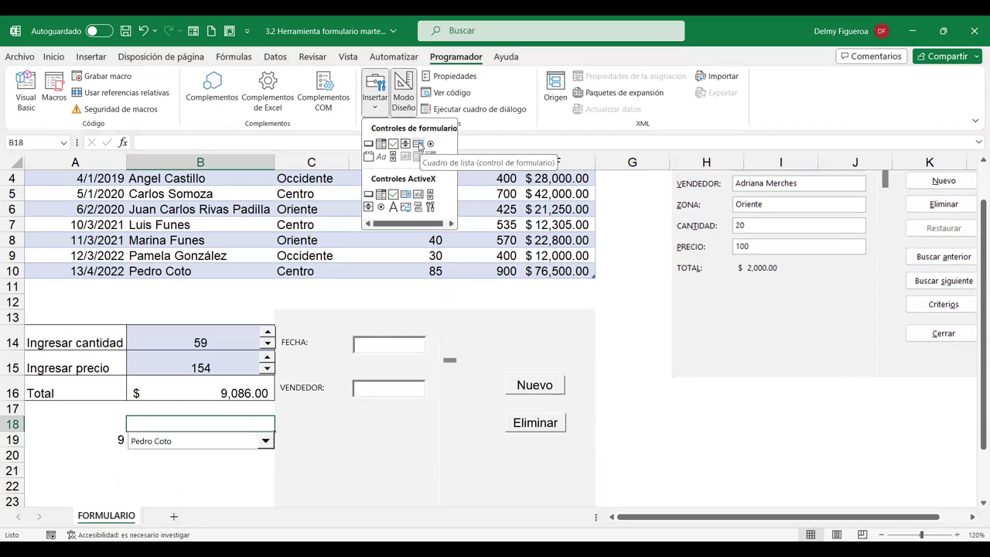
click(419, 145)
scroll(121, 425, down, 2)
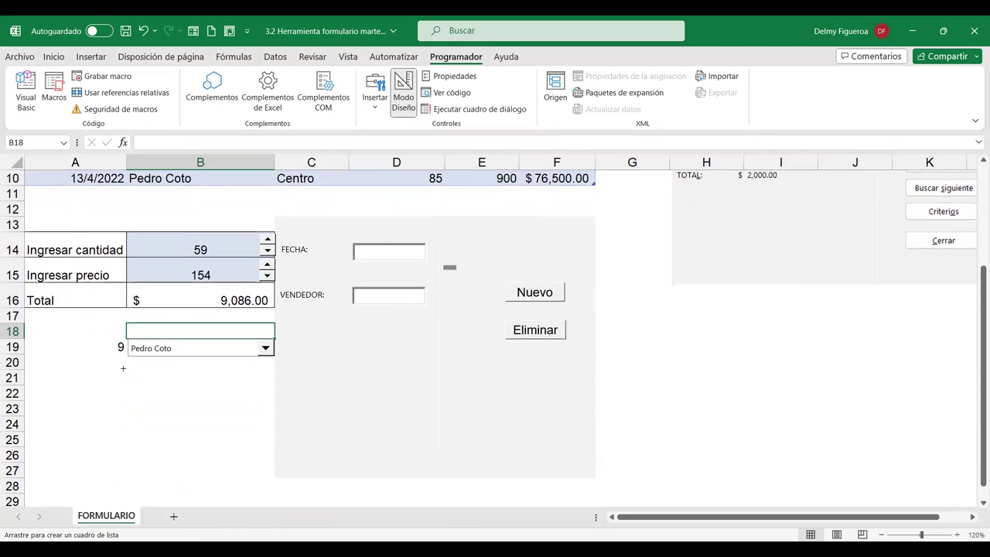
drag(123, 368, 198, 442)
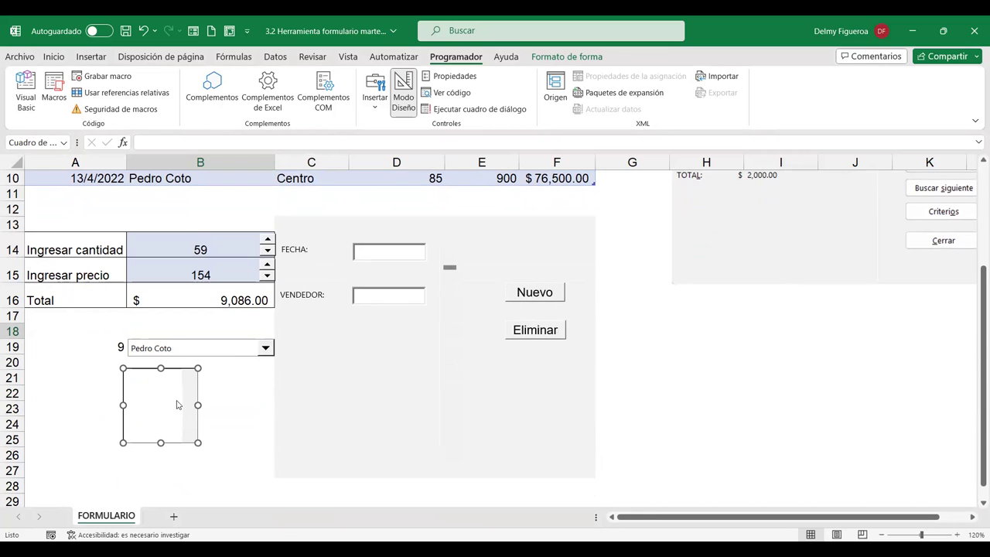
right_click(177, 404)
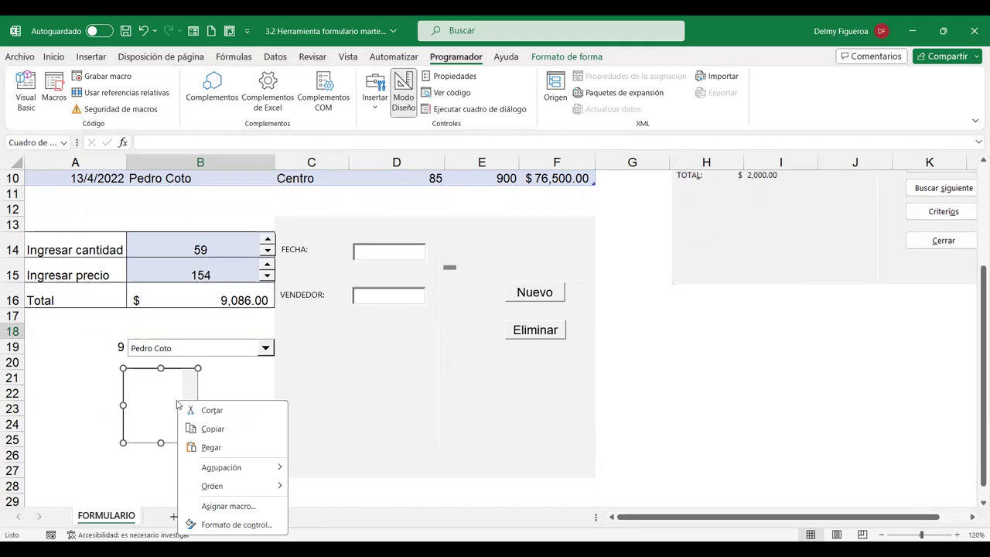
- Give the list box input range $B$2:$B$10, cell link $A$21 and 3D shading
click(226, 525)
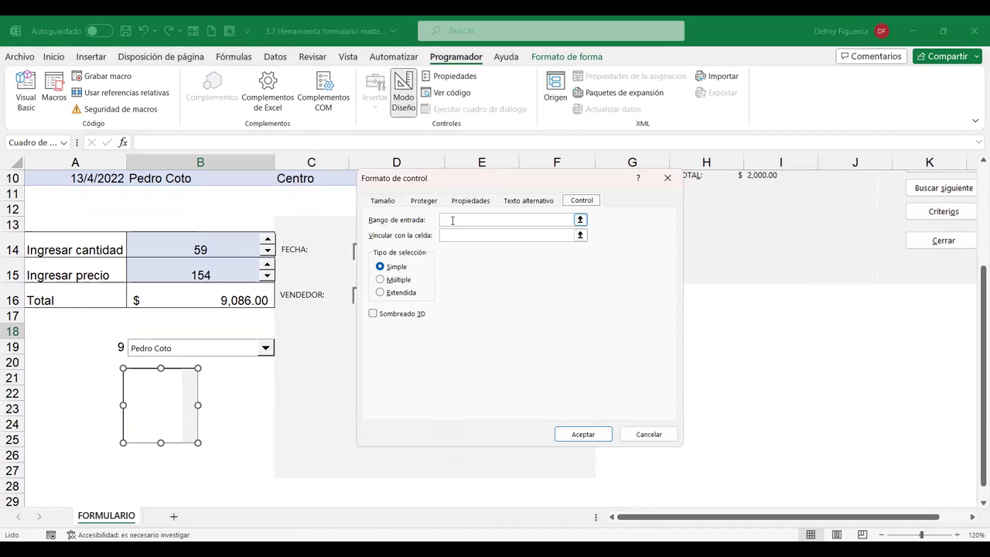
click(452, 220)
scroll(265, 290, up, 3)
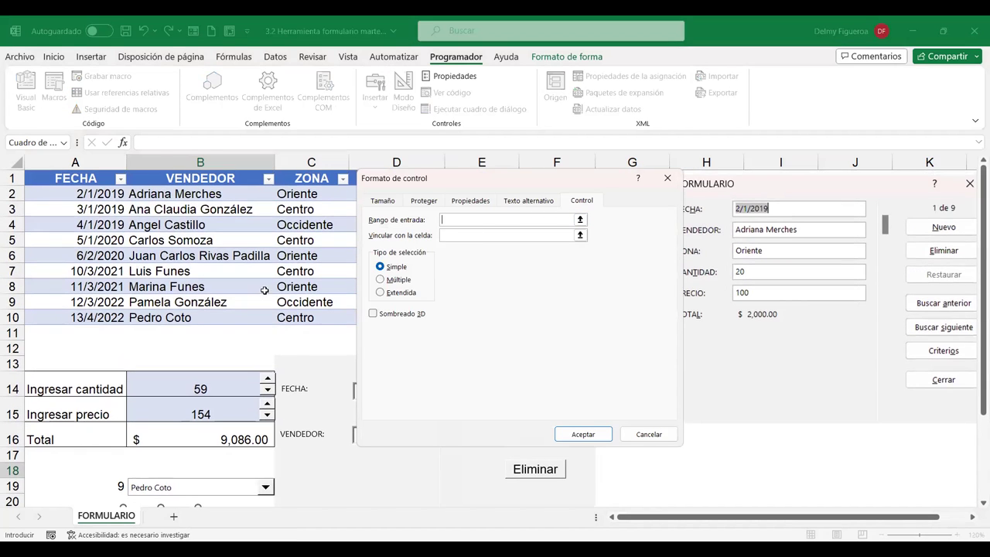
click(195, 195)
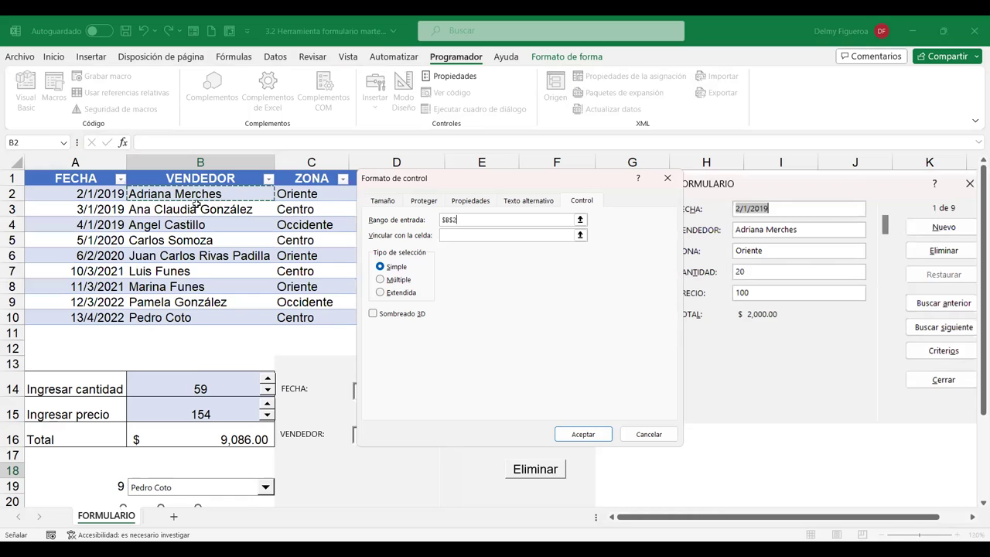
shift+click(131, 317)
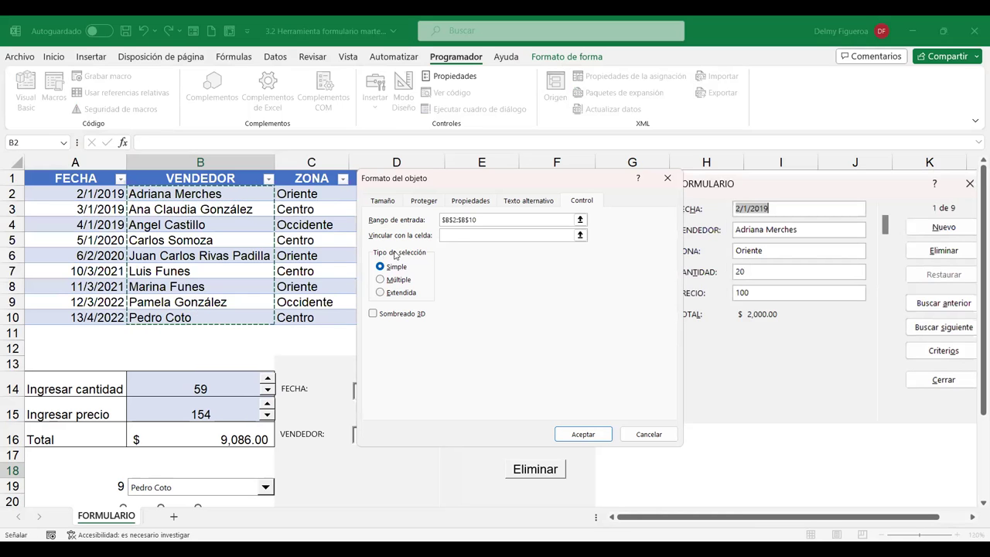
click(433, 236)
scroll(194, 355, down, 4)
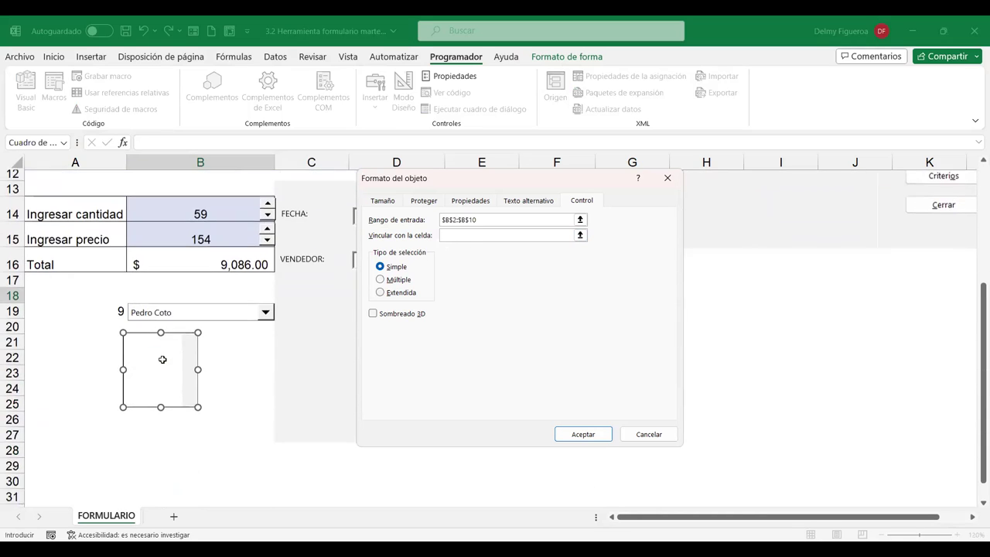
click(112, 329)
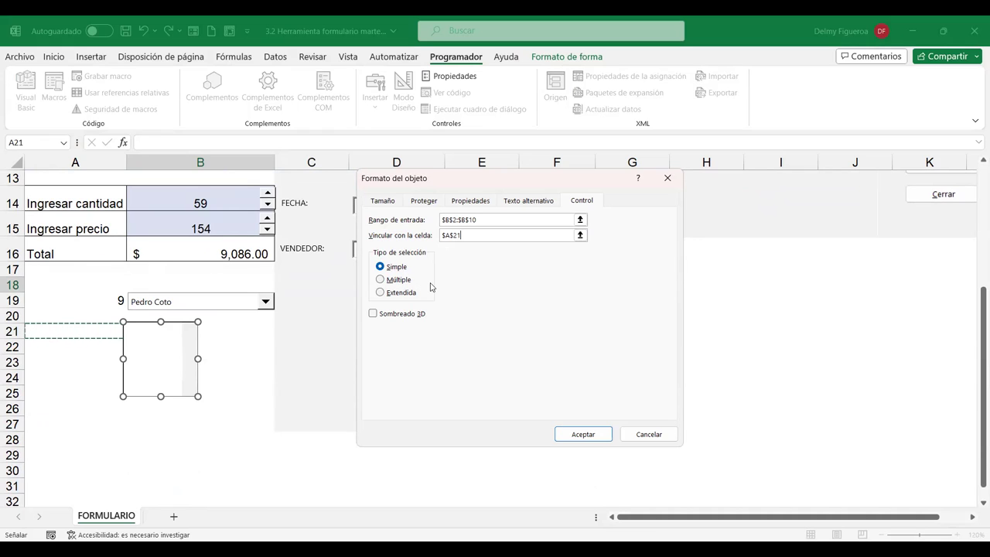
click(373, 314)
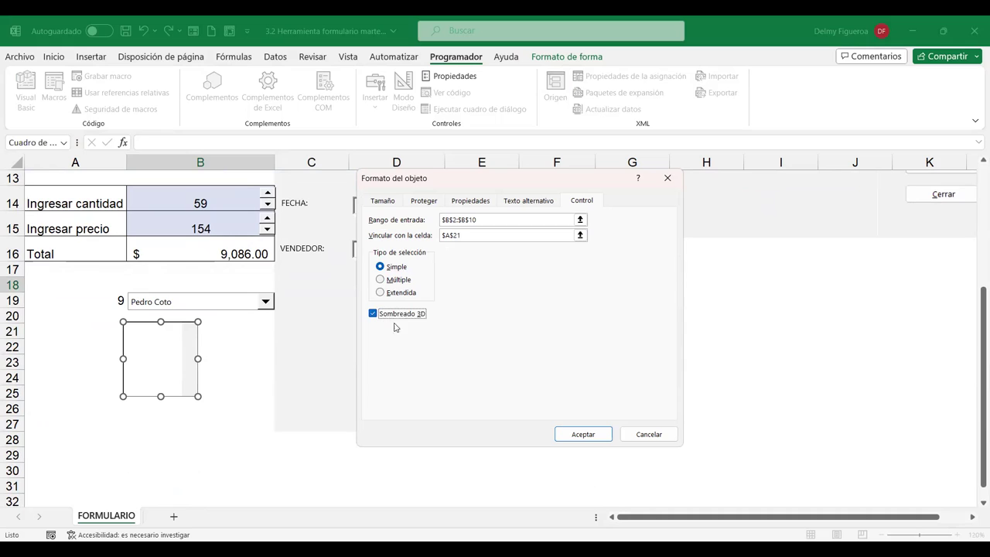
click(373, 314)
click(583, 435)
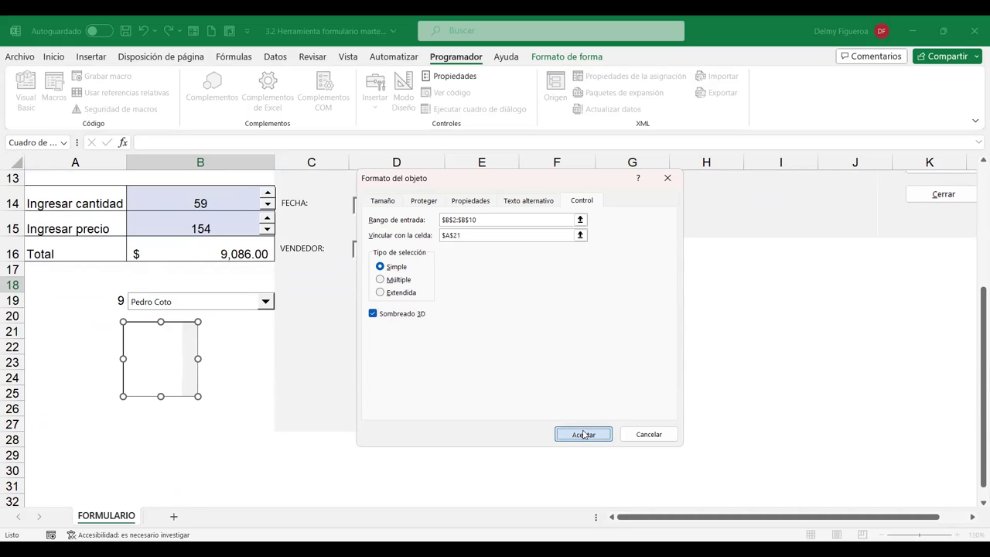
click(232, 360)
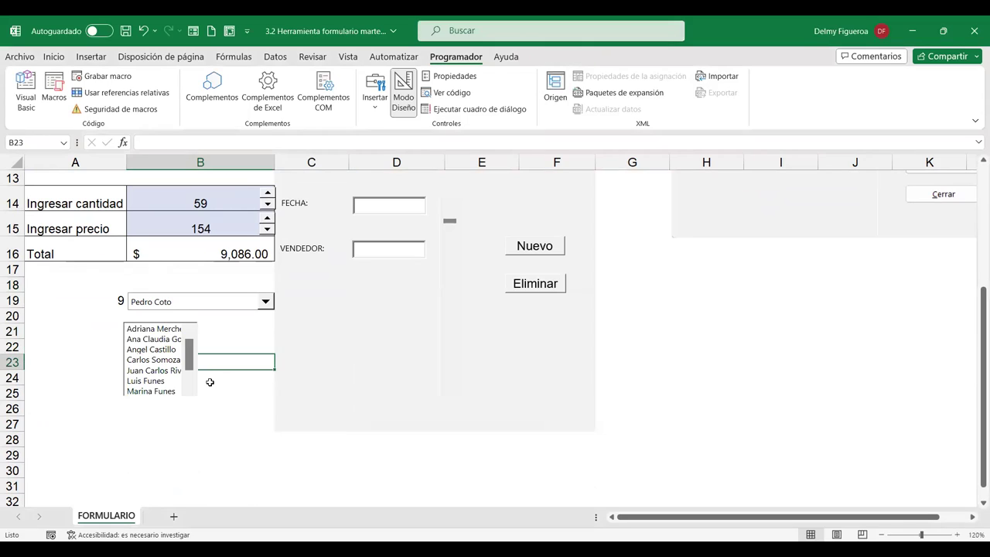
- Enlarge the list box so all vendor names are visible
click(160, 358)
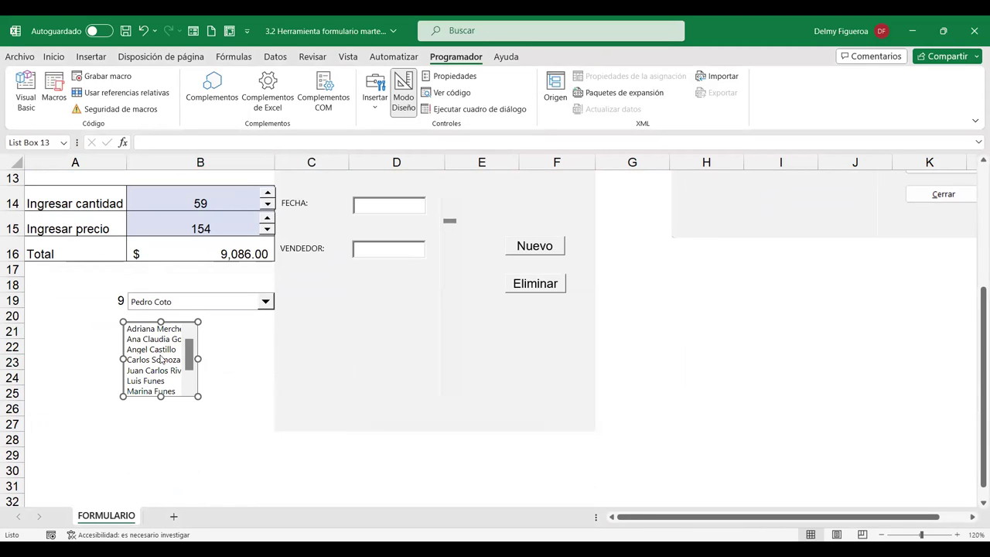
right_click(228, 346)
key(Escape)
drag(198, 395, 248, 425)
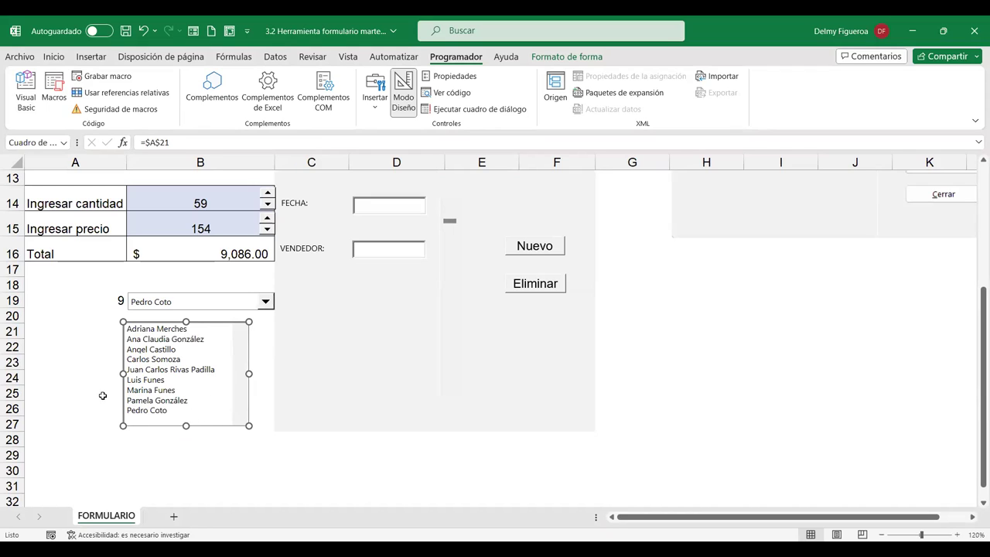
click(104, 362)
- Nudge the list box right and choose the eighth vendor, so A21 shows 8
click(164, 350)
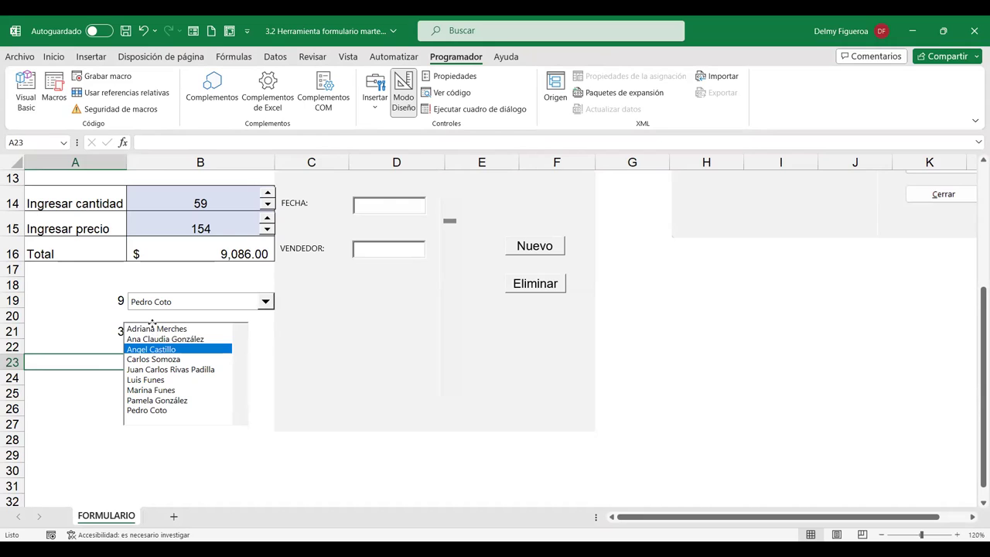
click(152, 324)
key(Right)
key(Right)
key(Right)
key(Right)
key(Right)
key(Right)
key(Right)
key(Right)
key(Right)
key(Right)
key(Right)
key(Right)
key(Right)
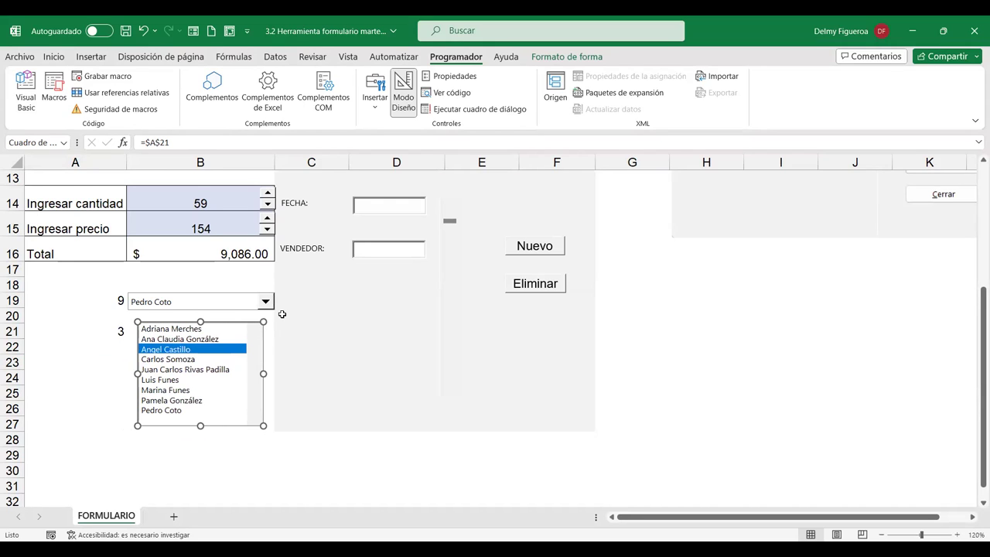
click(78, 362)
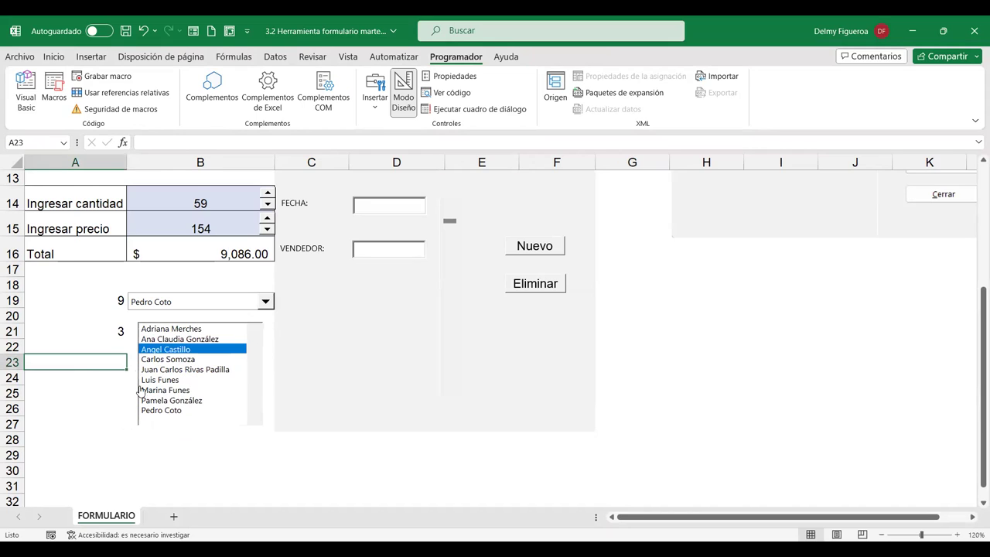
click(181, 401)
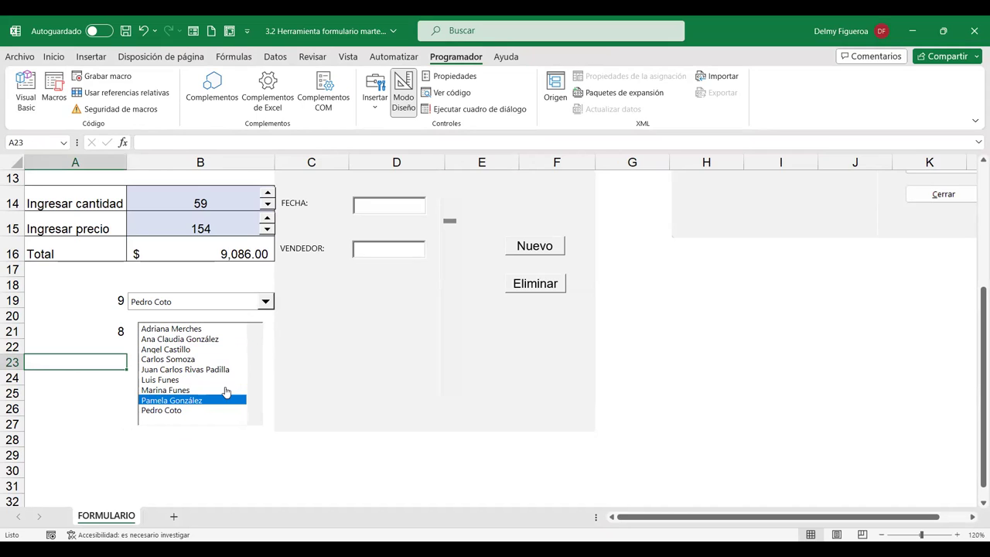
scroll(270, 359, up, 4)
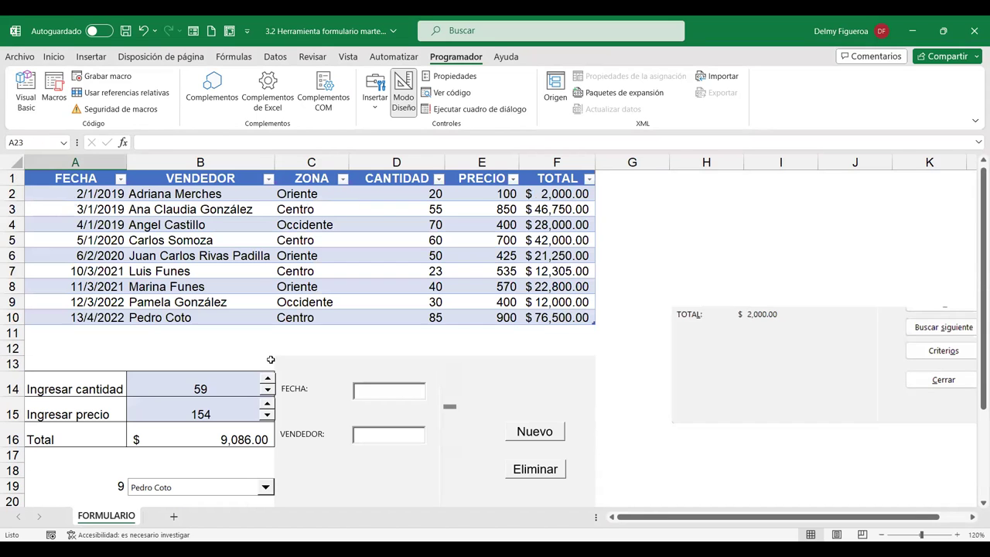
- Place an option button on the sheet labelled Soltero
click(374, 99)
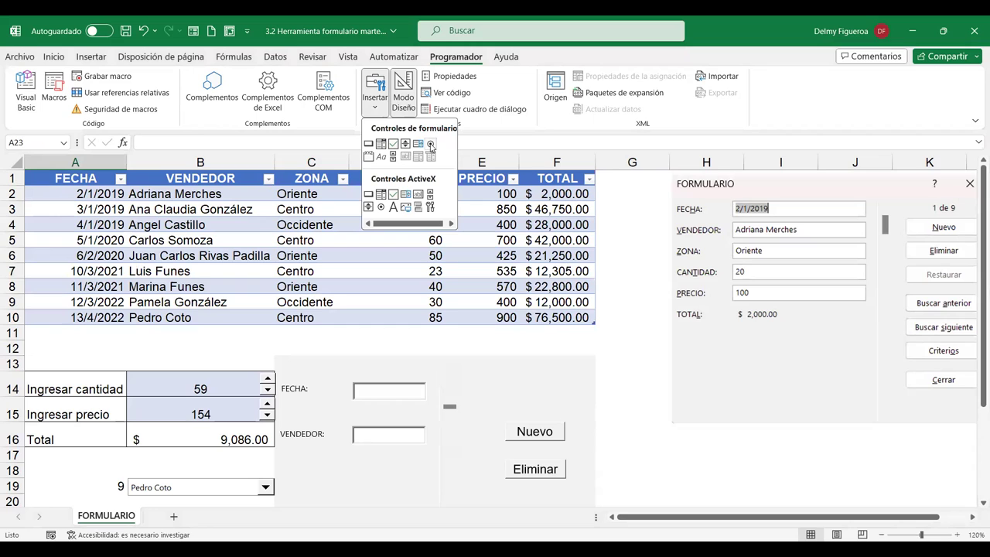
click(431, 146)
scroll(293, 314, down, 5)
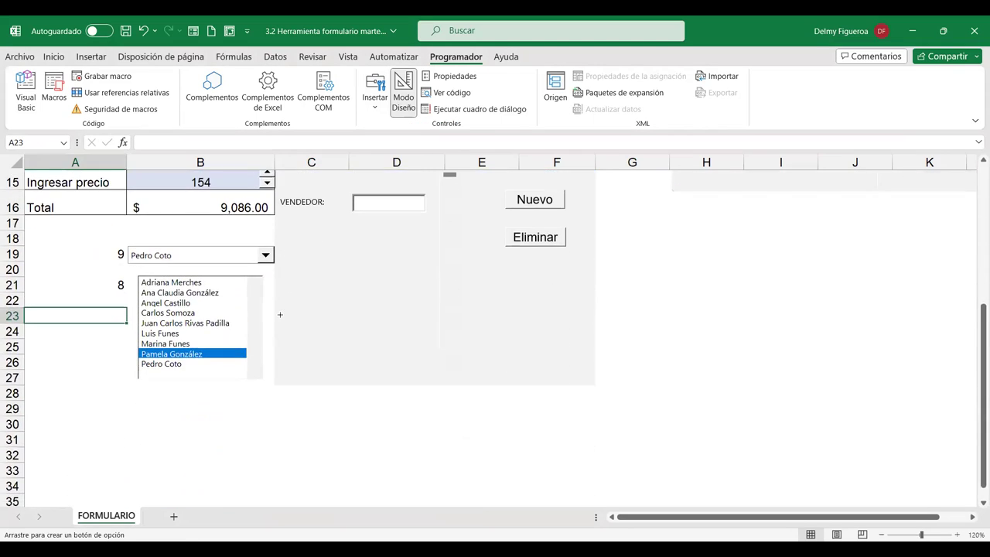
scroll(293, 314, up, 2)
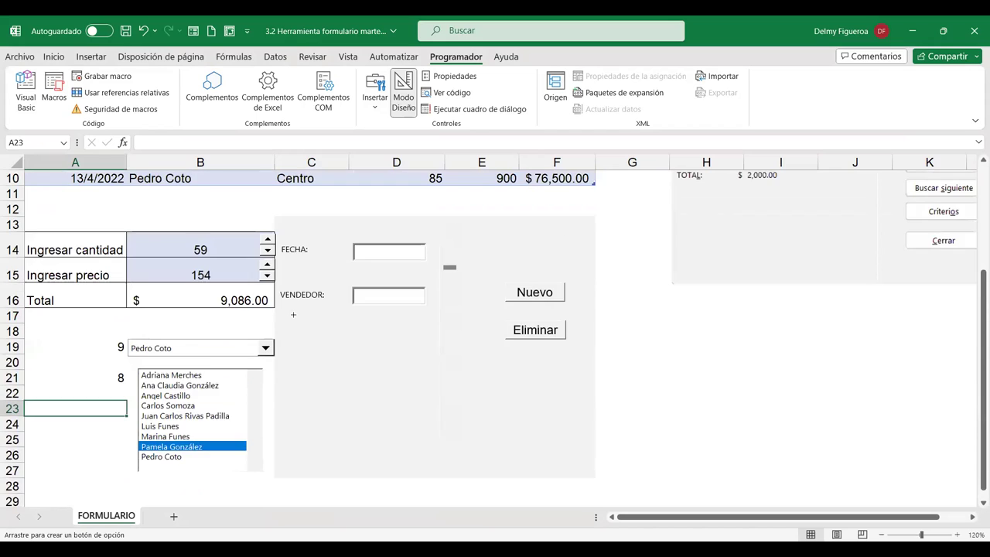
click(677, 312)
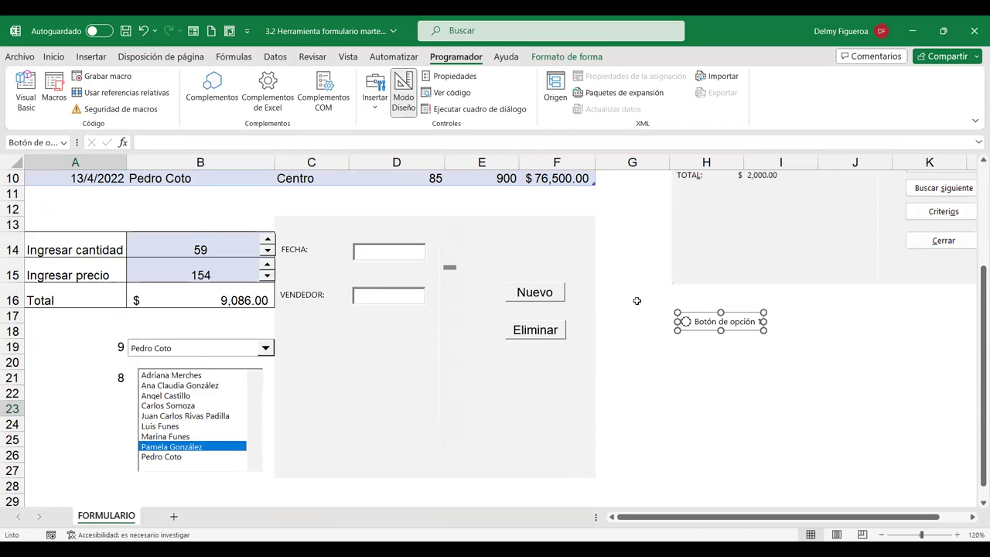
click(704, 319)
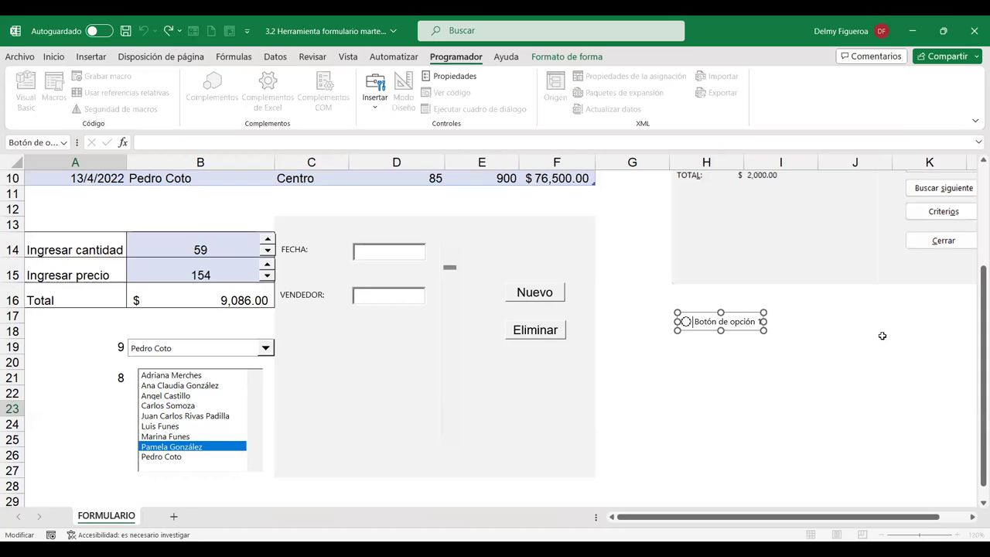
key(Delete)
key(Delete)
key(Delete)
key(Delete)
key(Delete)
key(Delete)
key(Delete)
key(Delete)
key(Delete)
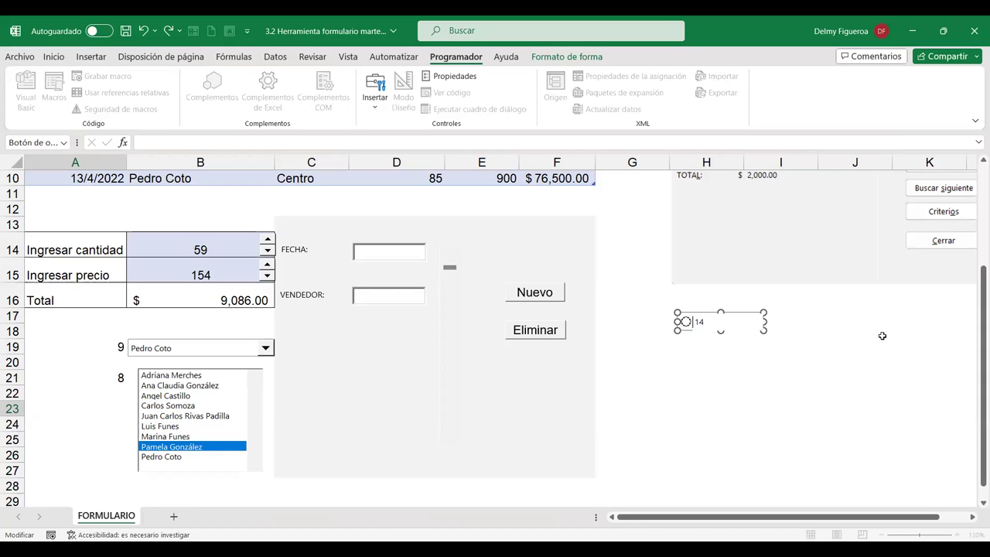
text(Soltero)
click(767, 315)
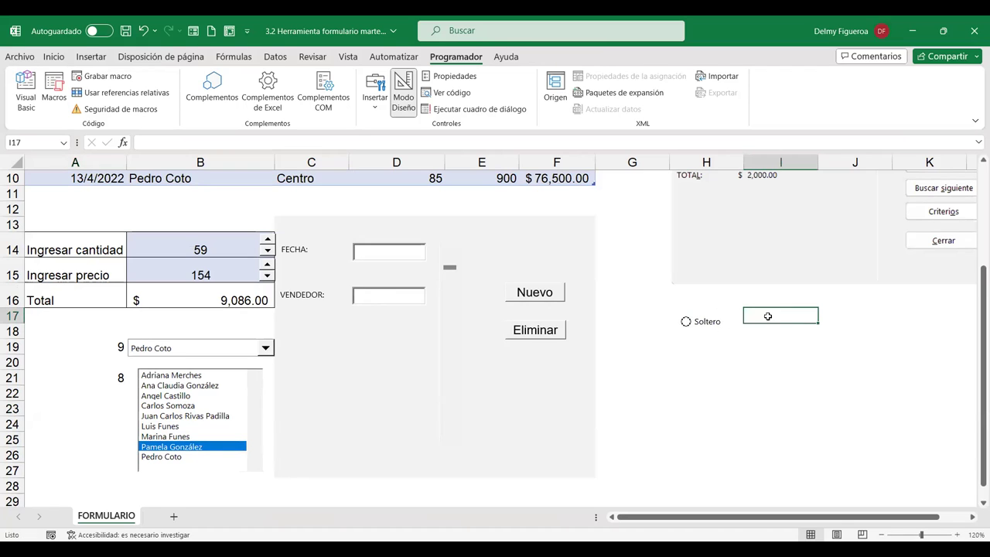
- Duplicate it with Ctrl+D, align the copy below and relabel it Casado
right_click(712, 317)
click(762, 311)
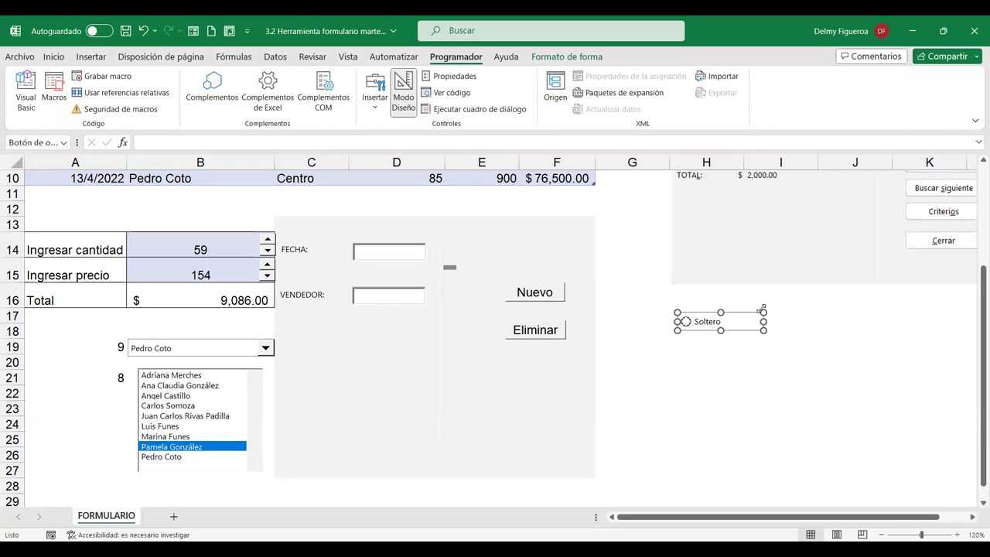
key(ctrl+d)
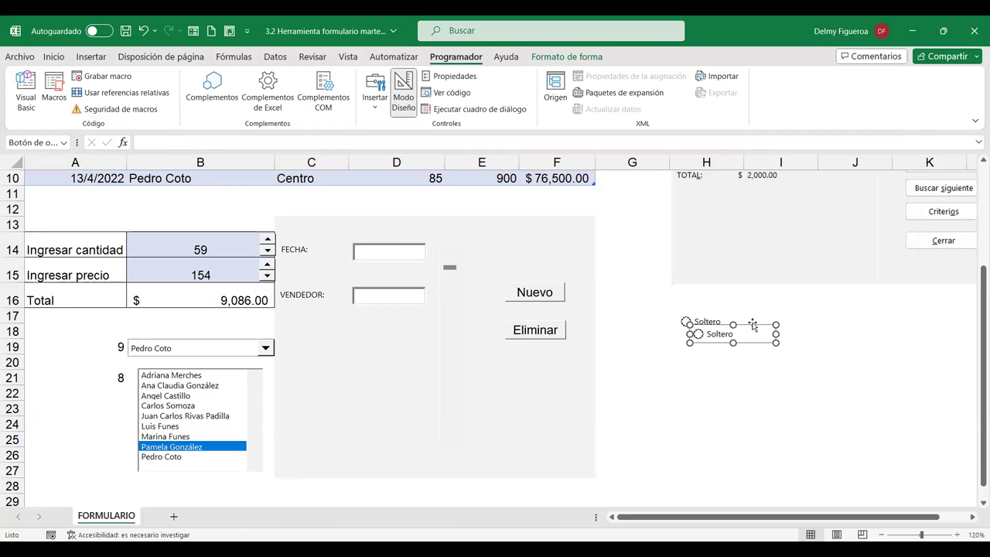
drag(752, 325, 747, 331)
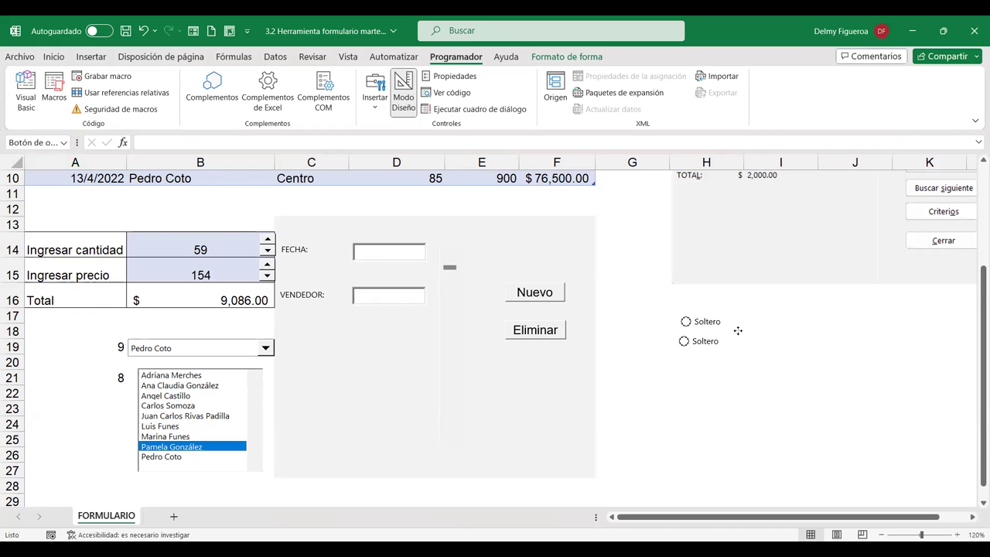
click(718, 339)
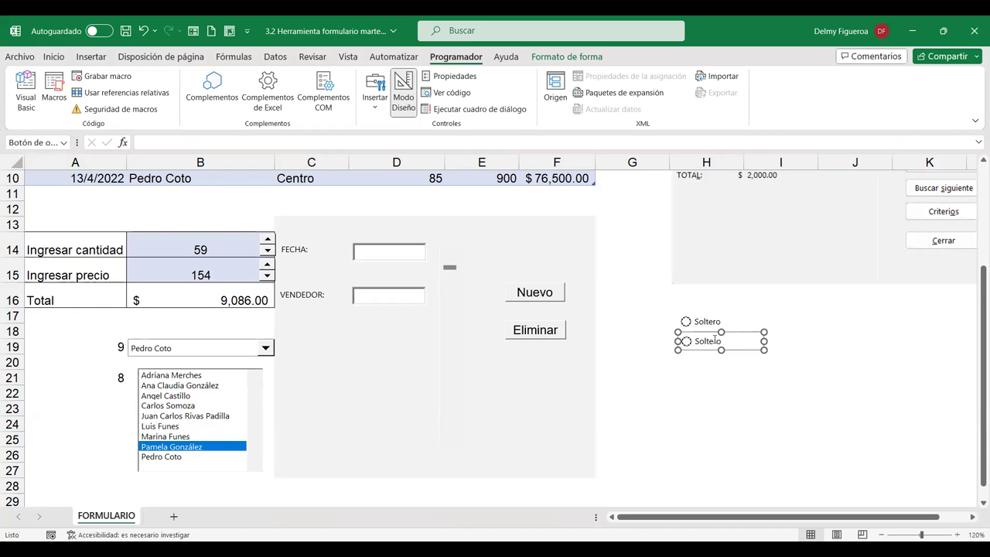
click(714, 339)
key(Delete)
key(Delete)
key(Delete)
key(Delete)
key(Delete)
text(Casado)
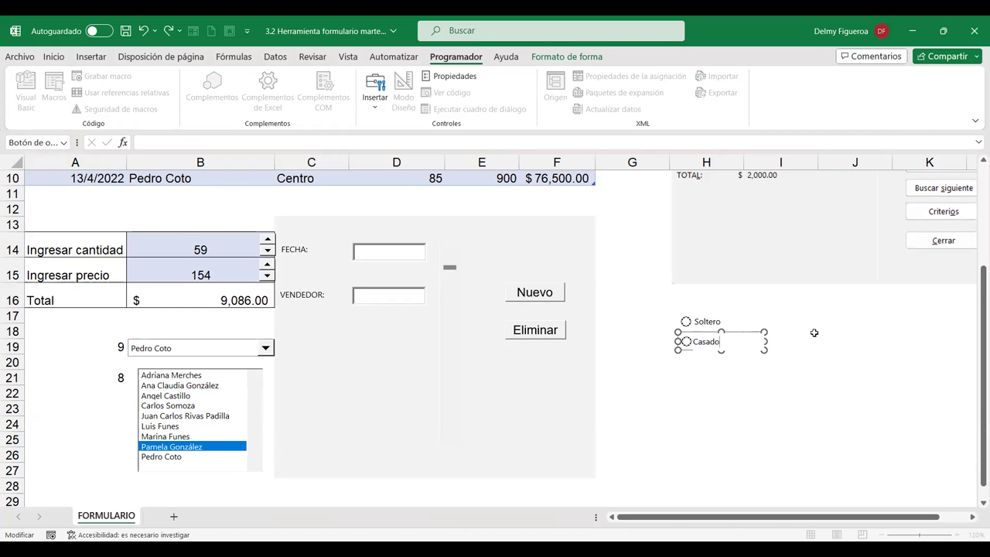
click(813, 332)
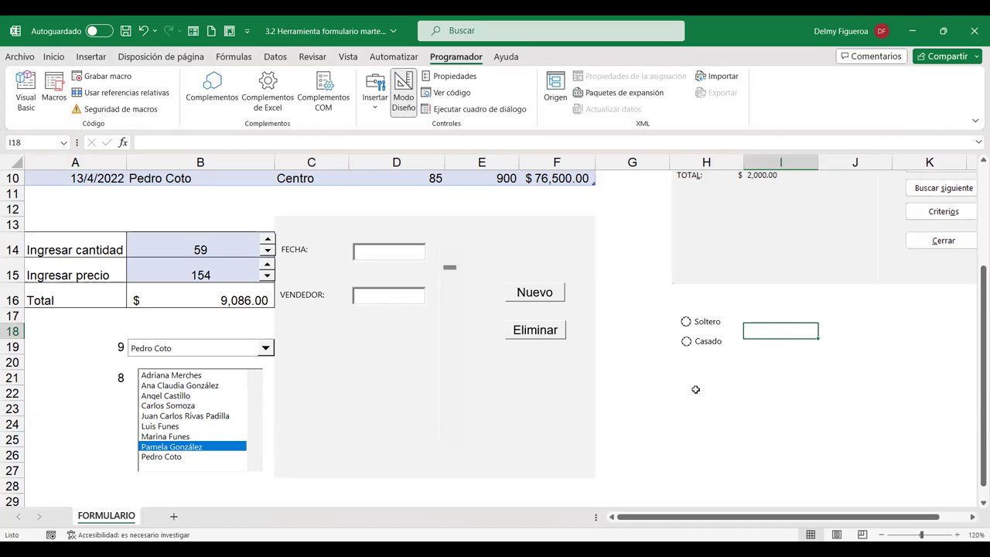
- Test switching between the option buttons, leaving Casado chosen
click(687, 322)
click(687, 341)
click(687, 322)
click(685, 340)
scroll(662, 333, up, 3)
- Draw a group box below the Soltero and Casado option buttons
click(374, 103)
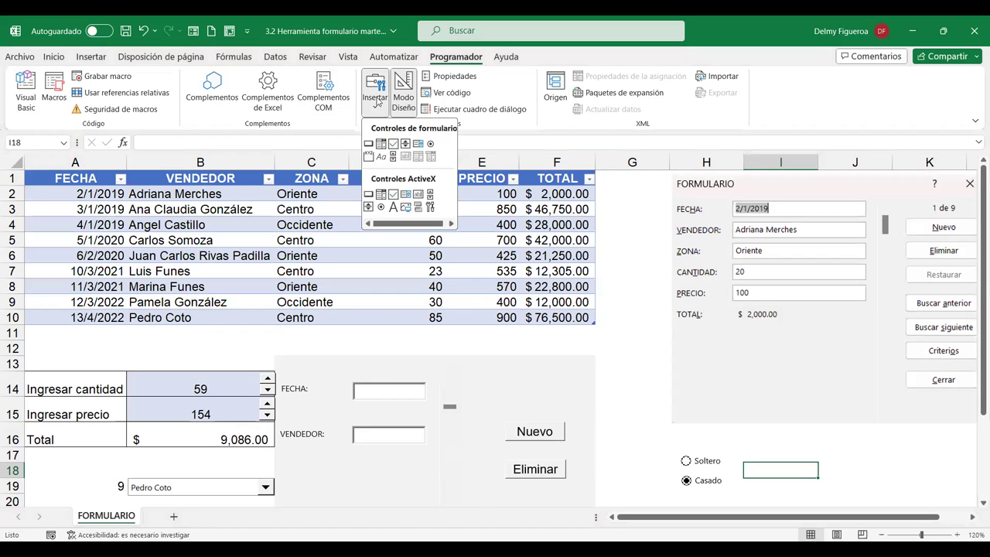
click(368, 154)
scroll(673, 294, down, 3)
scroll(672, 295, down, 2)
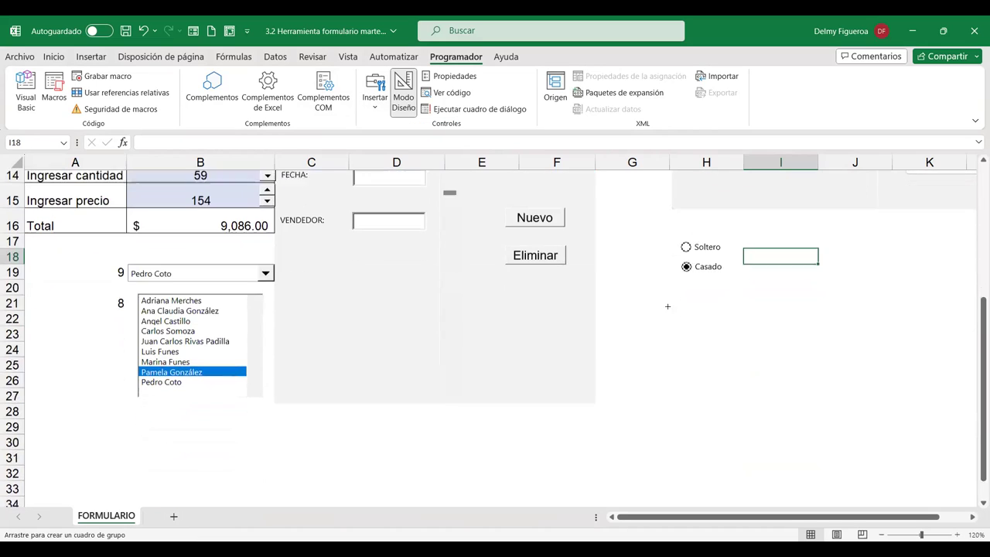
drag(680, 274, 773, 351)
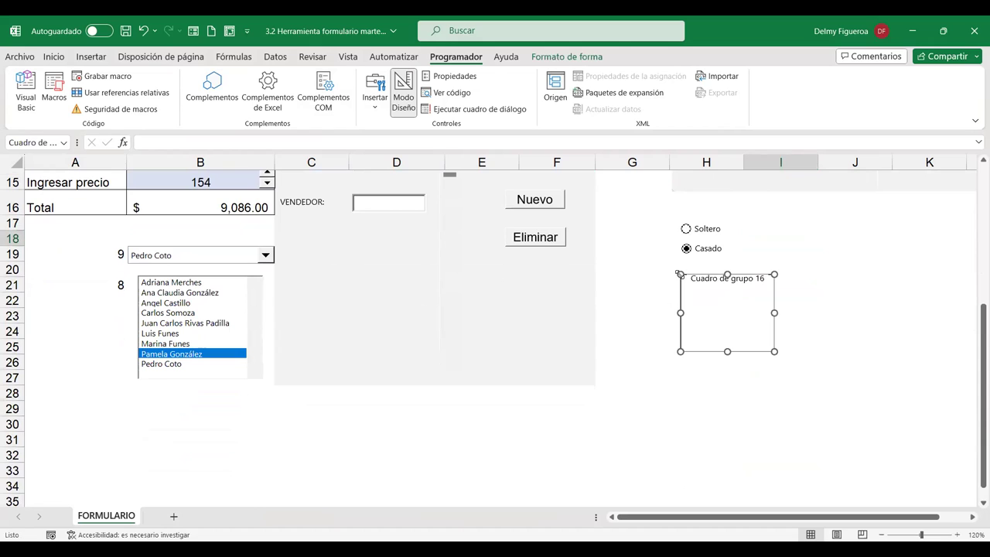
click(896, 312)
scroll(737, 303, up, 2)
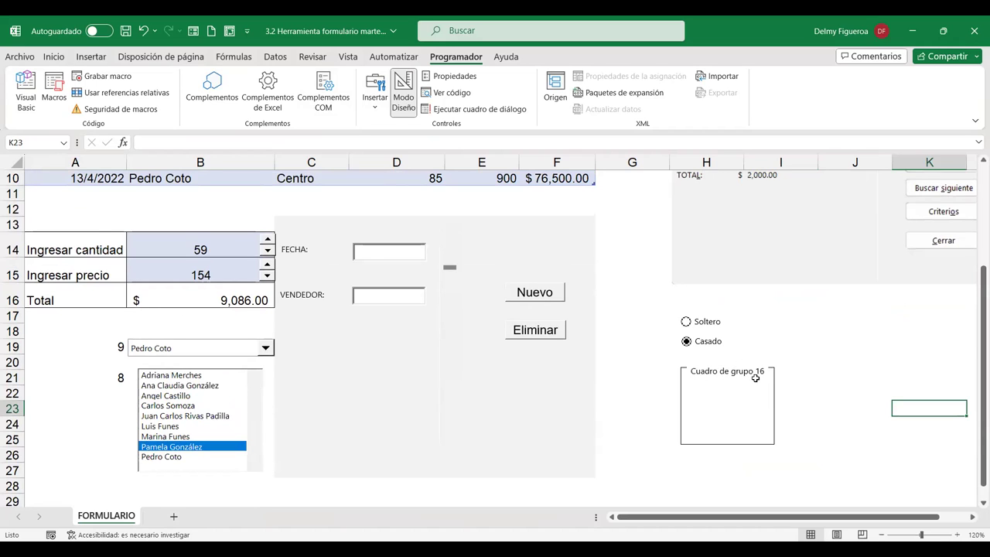
scroll(754, 377, down, 1)
- Change the group box caption to Vendedores
click(726, 324)
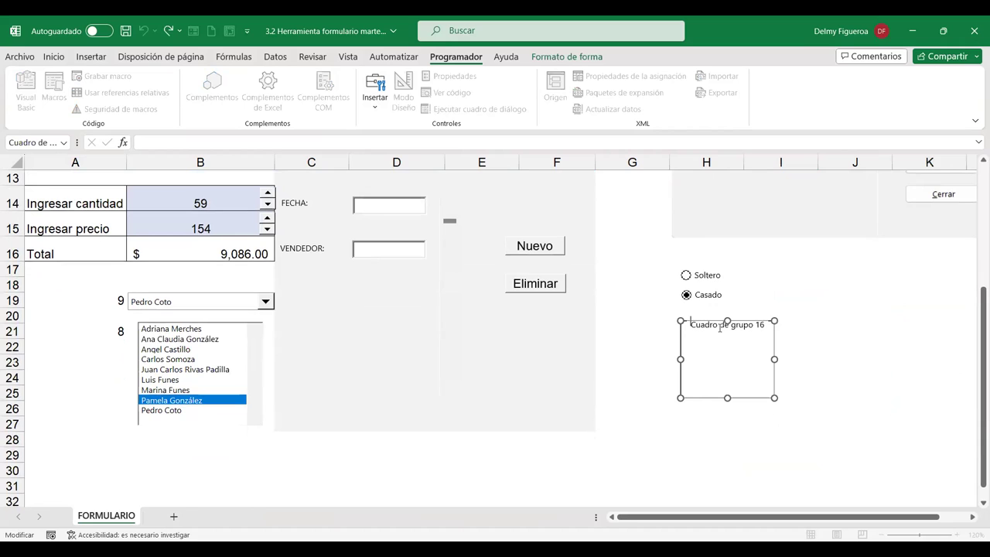
click(698, 326)
click(698, 327)
key(Delete)
key(Delete)
key(Delete)
key(Delete)
key(Delete)
key(Delete)
key(Delete)
key(Delete)
key(Delete)
key(Delete)
key(Delete)
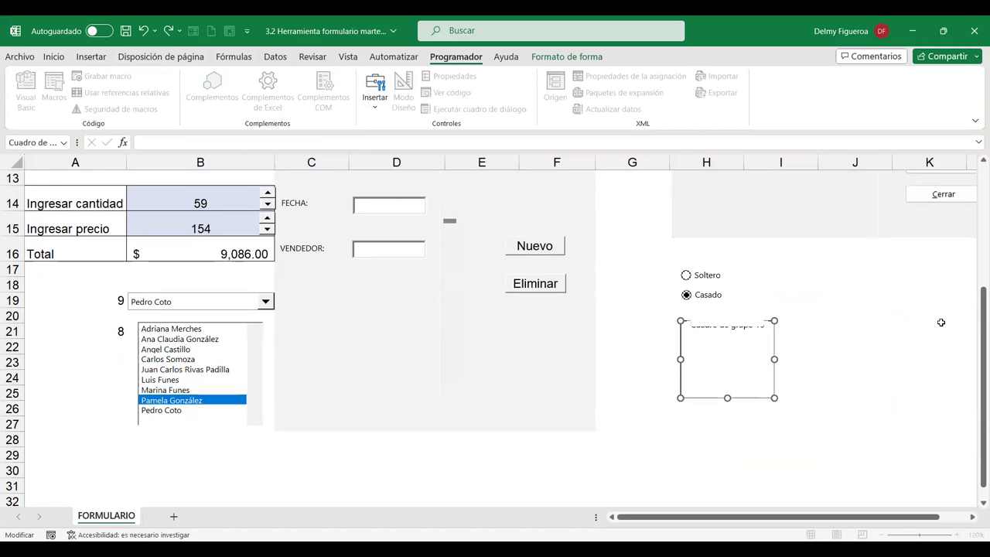
text(Vendedores)
click(893, 328)
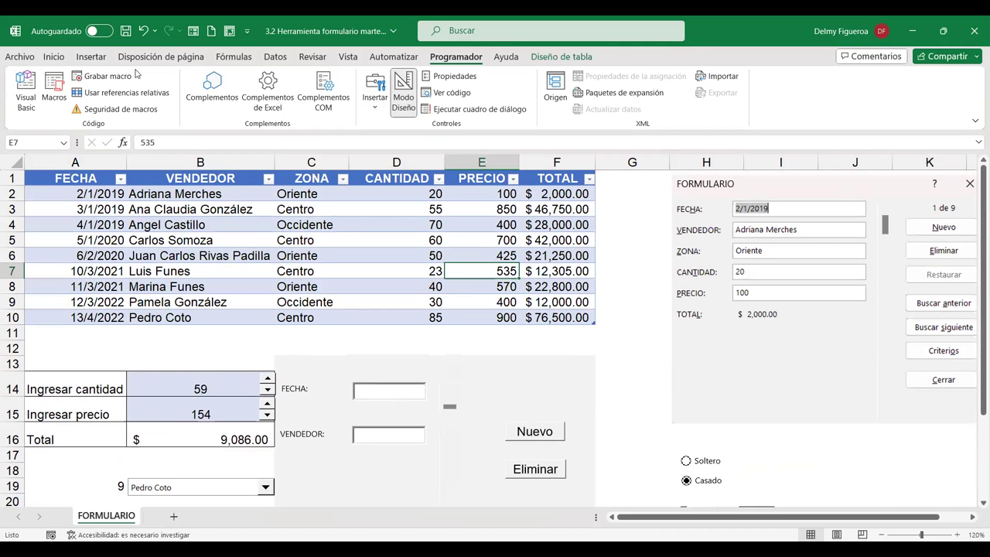
- Open the data entry Form for the sales table and close it again
click(193, 31)
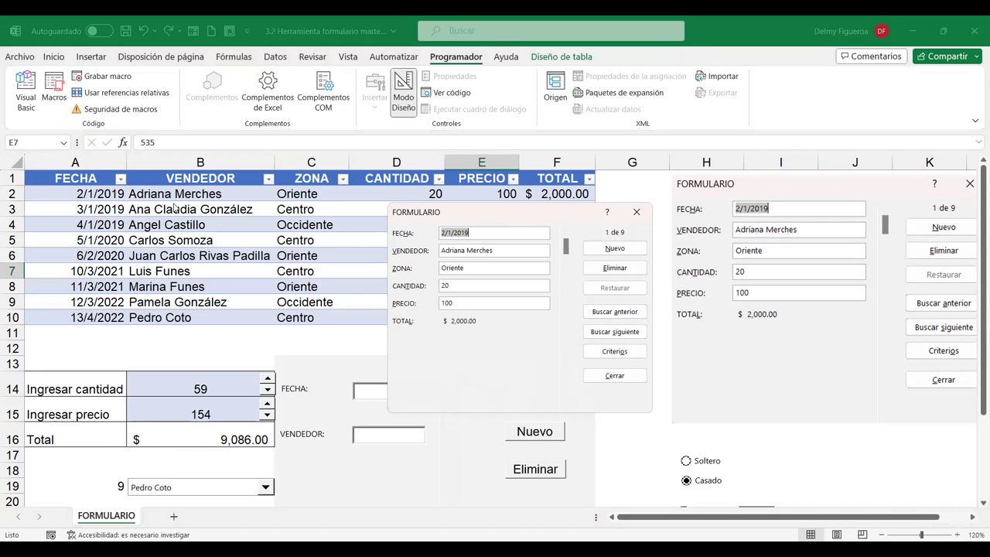
click(596, 381)
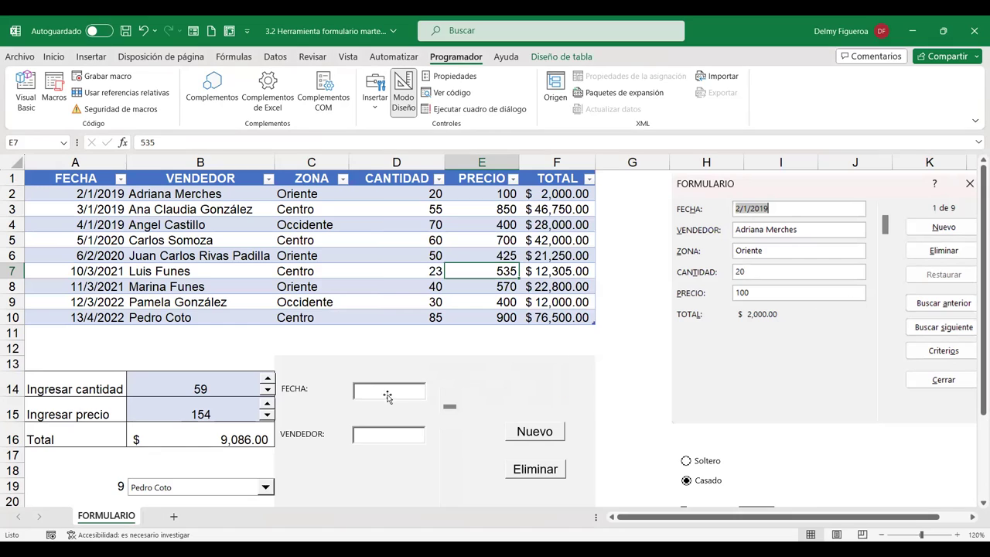
scroll(409, 429, down, 2)
scroll(232, 386, down, 2)
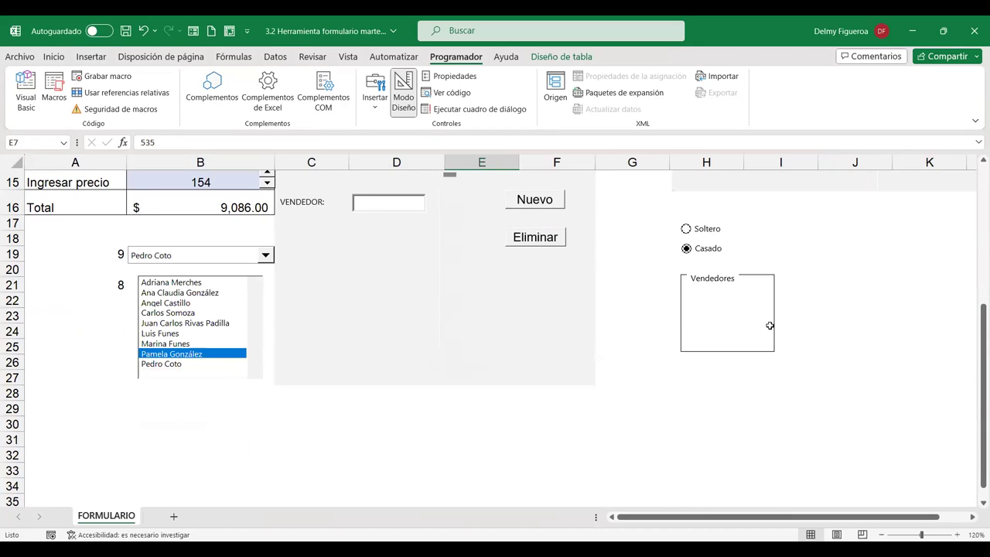
scroll(770, 325, up, 5)
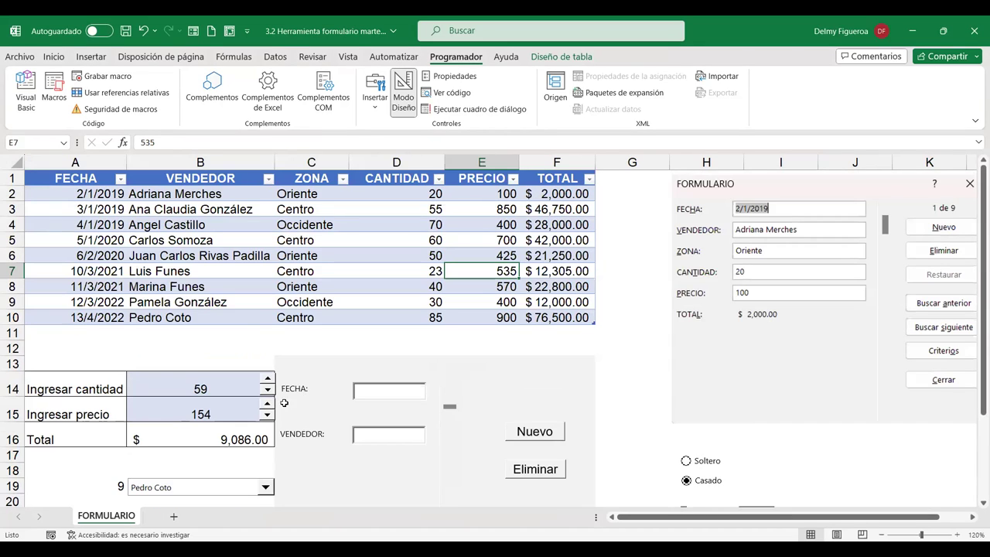